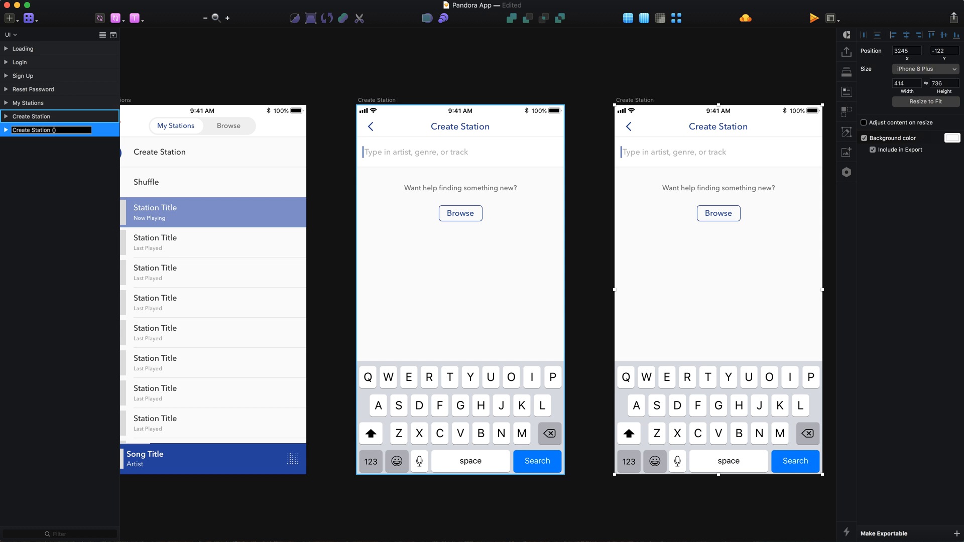
Name the duplicated artboard Create Station (Results) and delete its help text and Browse button.
{"action": "key", "text": "Return"}
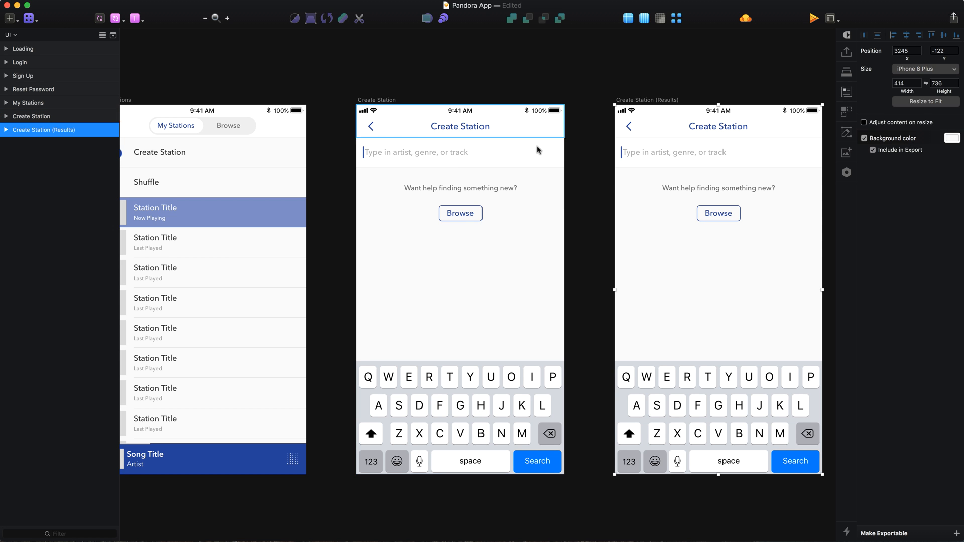
{"action": "scroll", "coordinate": [646, 194], "scroll_direction": "right", "scroll_amount": 6}
{"action": "left_click", "coordinate": [602, 186]}
{"action": "left_click", "coordinate": [583, 212], "text": "shift"}
{"action": "key", "text": "BackSpace"}
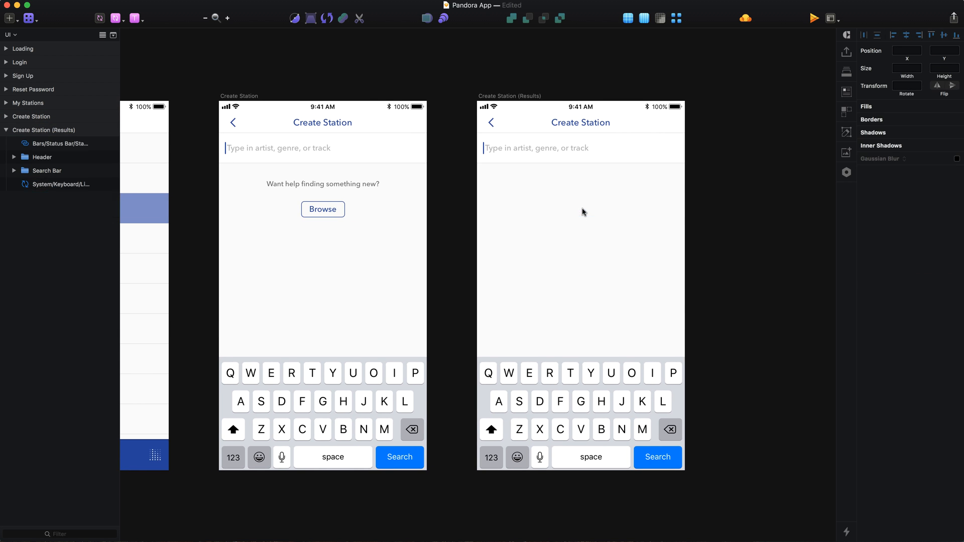
Replace the search placeholder on the Create Station (Results) artboard with "Artist ti".
{"action": "scroll", "coordinate": [552, 196], "scroll_direction": "up", "scroll_amount": 2}
{"action": "left_click", "coordinate": [541, 178]}
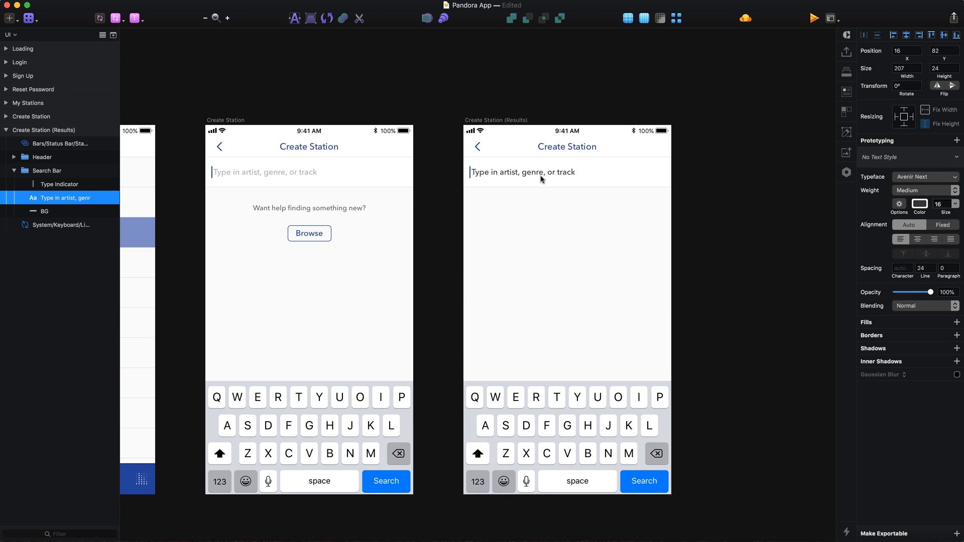
{"action": "double_click", "coordinate": [540, 177]}
{"action": "type", "text": "Artist ti"}
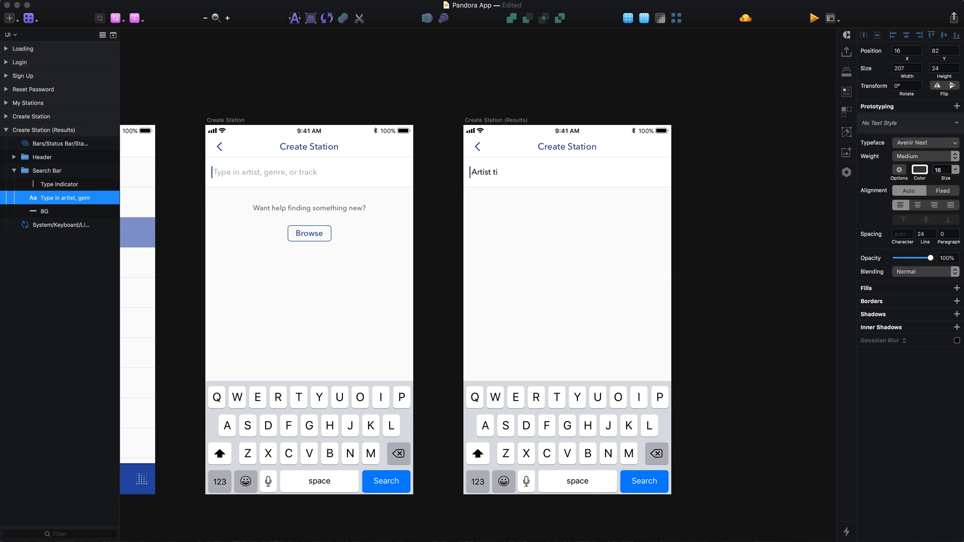
{"action": "key", "text": "Escape"}
Move the blue type indicator to the end of the "Artist ti" text, at X 69.
{"action": "scroll", "coordinate": [541, 177], "scroll_direction": "up", "scroll_amount": 5}
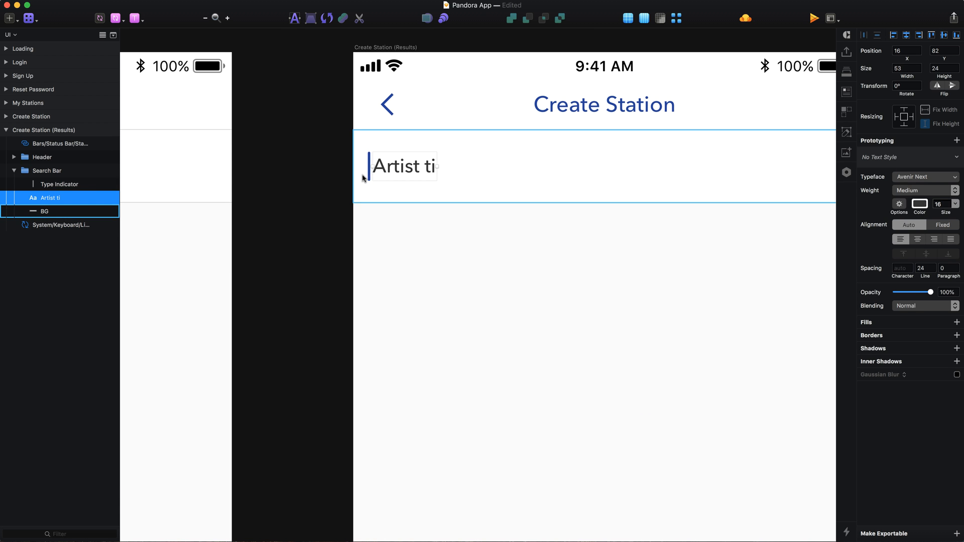
{"action": "left_click", "coordinate": [369, 175]}
{"action": "key", "text": "shift+Right"}
{"action": "key", "text": "shift+Right"}
{"action": "key", "text": "shift+Right"}
{"action": "key", "text": "shift+Right"}
{"action": "key", "text": "shift+Right"}
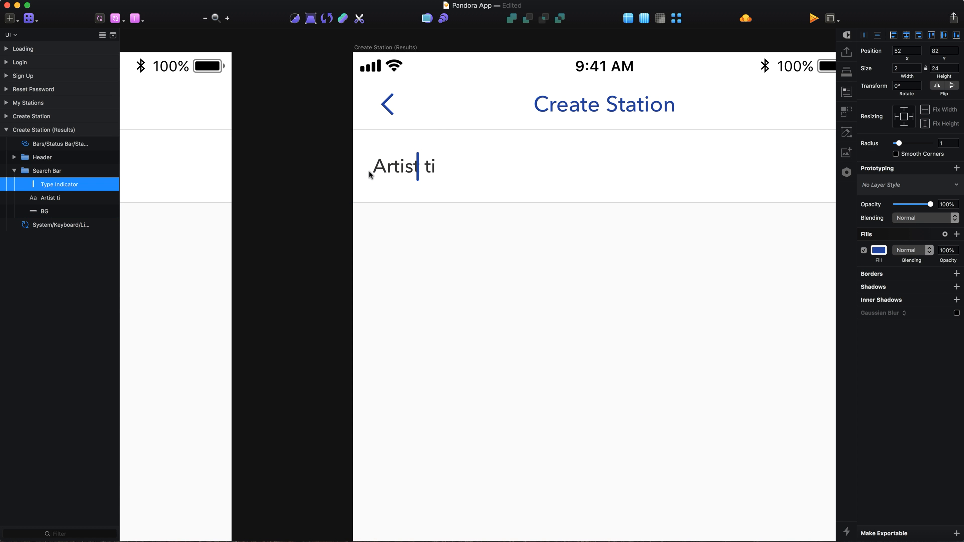
{"action": "key", "text": "Left"}
{"action": "key", "text": "Left"}
{"action": "key", "text": "Left"}
{"action": "key", "text": "Left"}
{"action": "key", "text": "Left"}
{"action": "key", "text": "Left"}
{"action": "key", "text": "Left"}
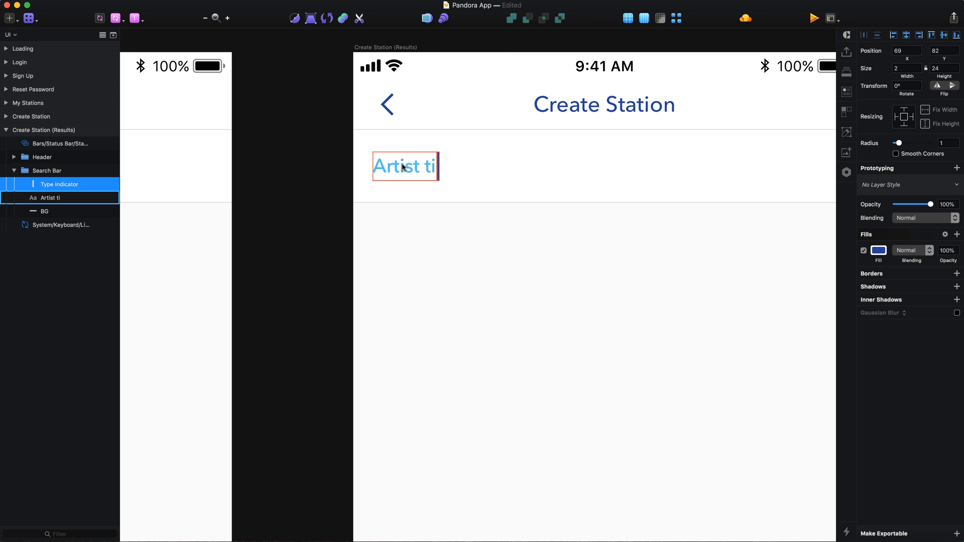
{"action": "left_click", "coordinate": [310, 205]}
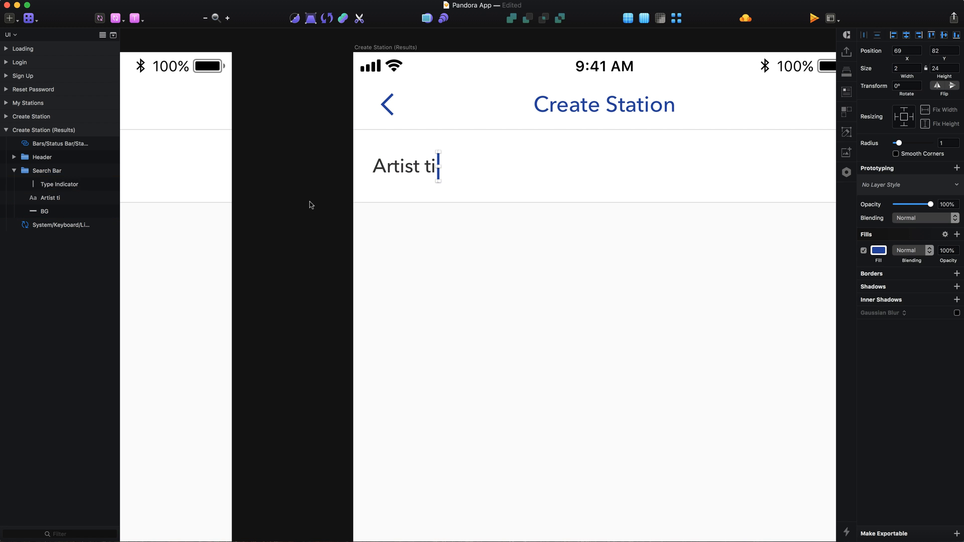
Draw a thin vertical rectangle near the right end of the search bar and size it 2 by 24.
{"action": "scroll", "coordinate": [312, 200], "scroll_direction": "right", "scroll_amount": 3}
{"action": "left_click", "coordinate": [312, 165], "text": "super"}
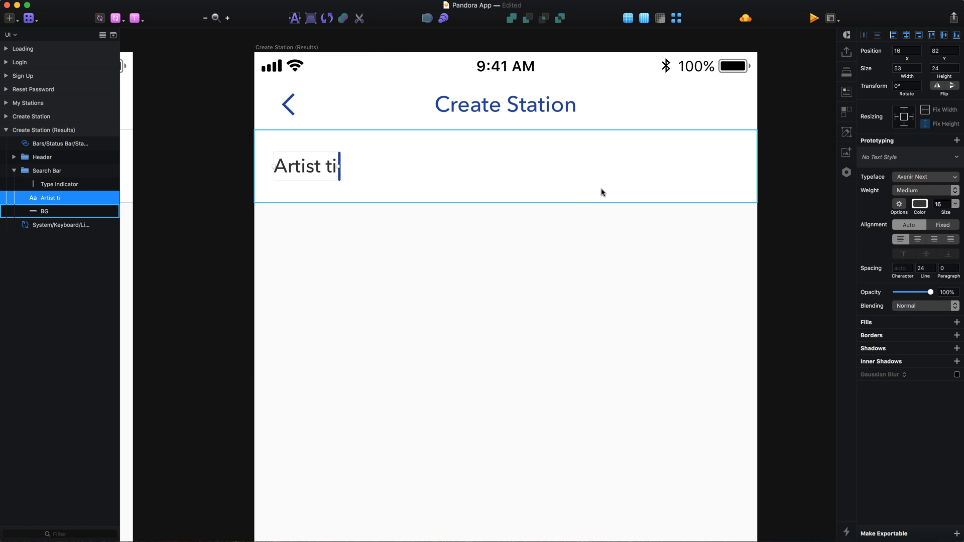
{"action": "scroll", "coordinate": [676, 170], "scroll_direction": "right", "scroll_amount": 2}
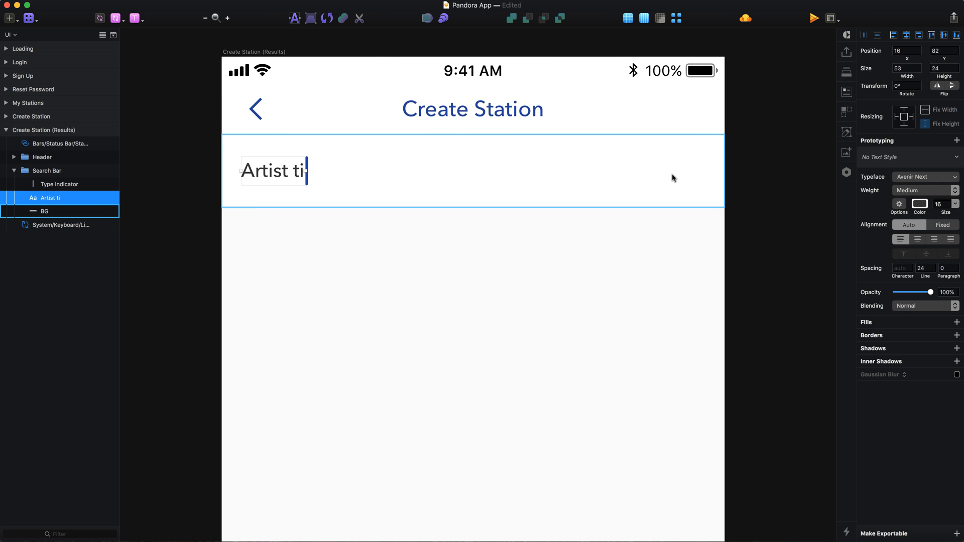
{"action": "key", "text": "r"}
{"action": "left_click_drag", "start_coordinate": [682, 160], "coordinate": [684, 196]}
{"action": "left_click", "coordinate": [904, 68]}
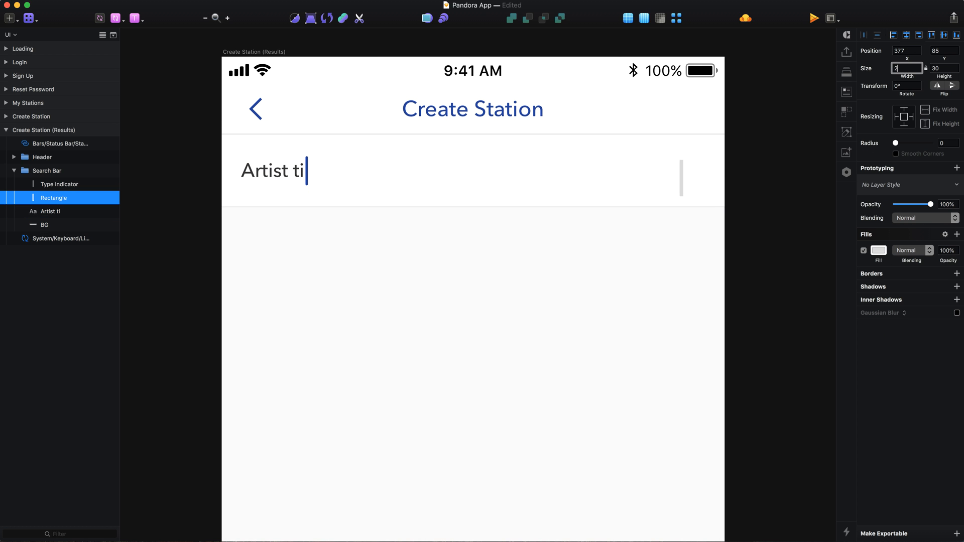
{"action": "type", "text": "2"}
{"action": "key", "text": "Tab"}
{"action": "type", "text": "24"}
{"action": "key", "text": "Return"}
Set the thin rectangle's fill to the grey hex color 999.
{"action": "left_click", "coordinate": [881, 252]}
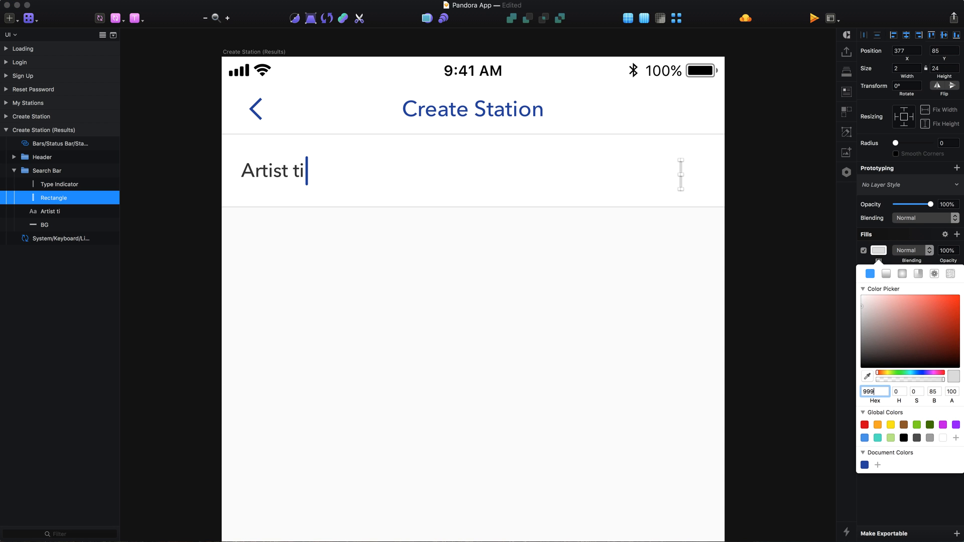
{"action": "key", "text": "Return"}
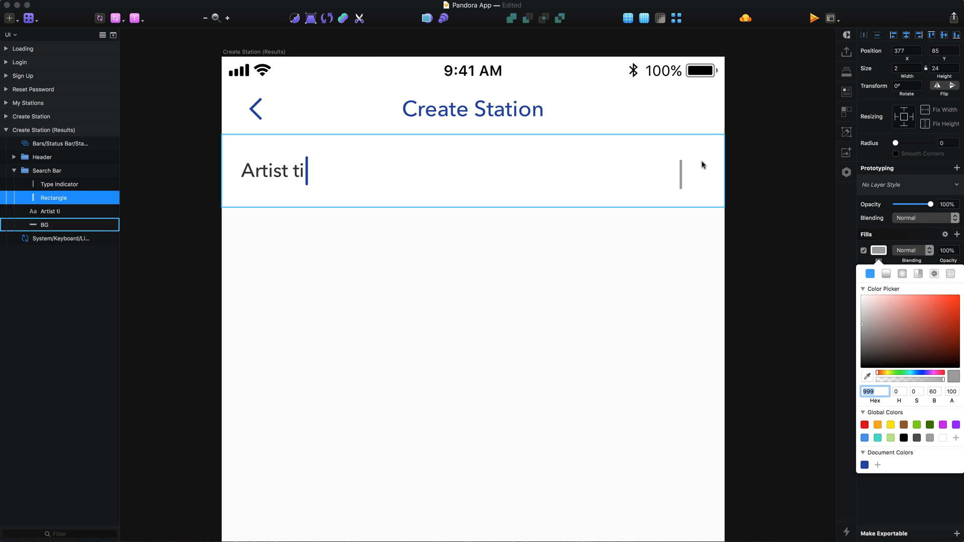
{"action": "left_click", "coordinate": [680, 178]}
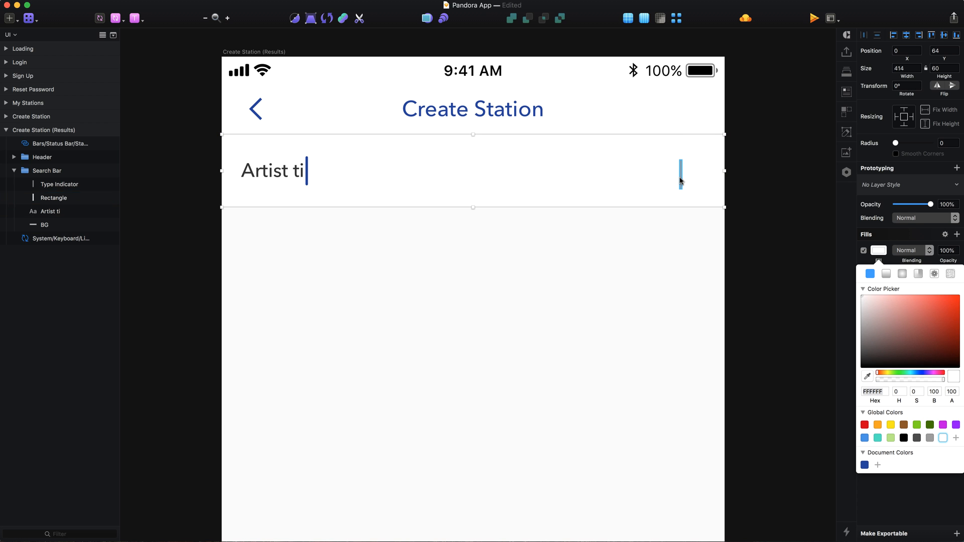
Duplicate the grey rectangle and rotate the copy 90° to form a plus sign.
{"action": "left_click", "coordinate": [681, 178]}
{"action": "key", "text": "super+d"}
{"action": "key", "text": "super+shift+r"}
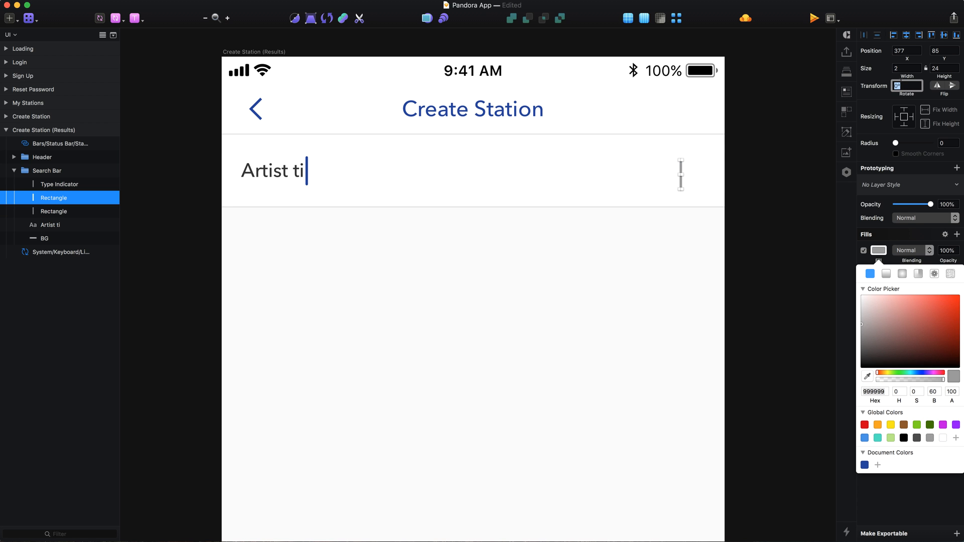
{"action": "type", "text": "90"}
{"action": "key", "text": "Return"}
Unite the two crossed rectangles into one combined shape.
{"action": "left_click", "coordinate": [682, 180]}
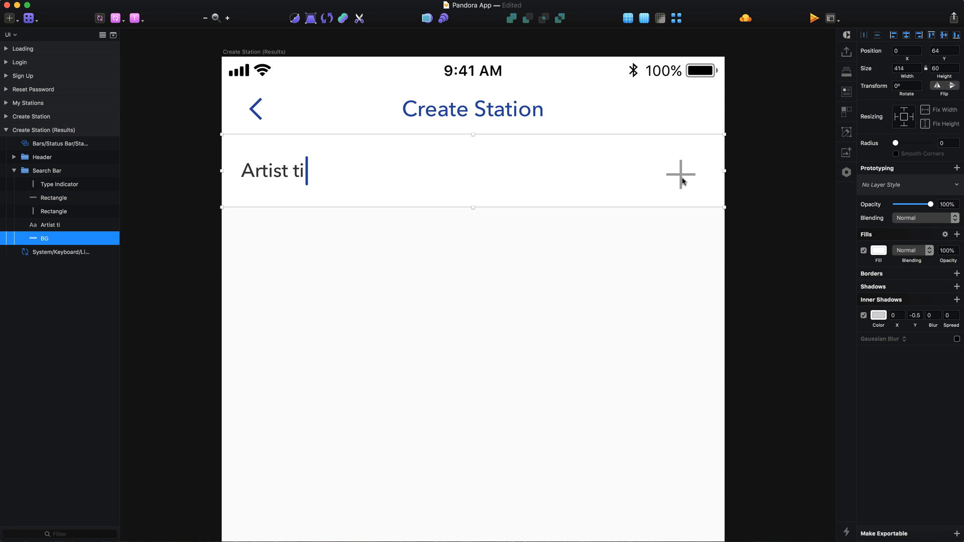
{"action": "left_click", "coordinate": [684, 174]}
{"action": "left_click", "coordinate": [682, 169], "text": "shift"}
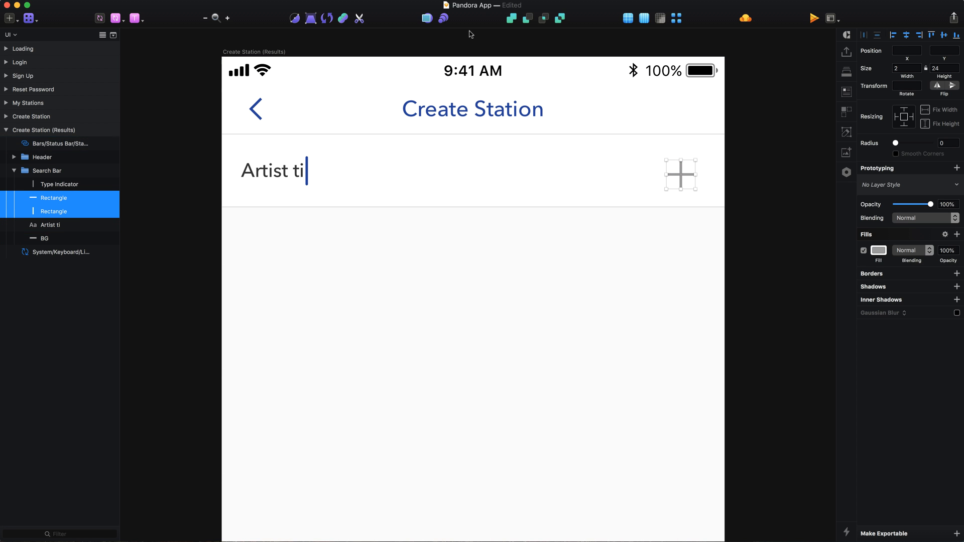
Rotate the combined plus shape 45° into a cross and flatten it.
{"action": "left_click", "coordinate": [918, 86]}
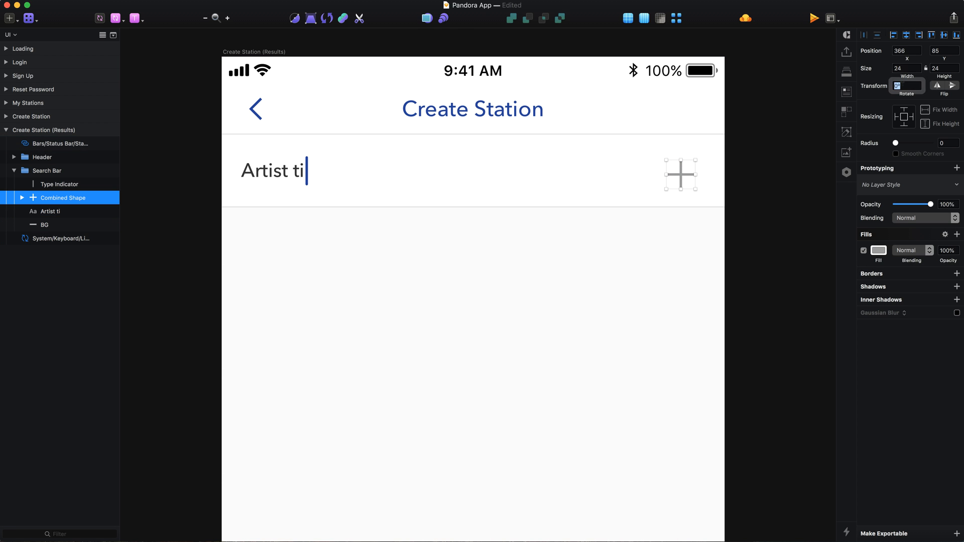
{"action": "type", "text": "45"}
{"action": "key", "text": "Return"}
{"action": "left_click", "coordinate": [343, 18]}
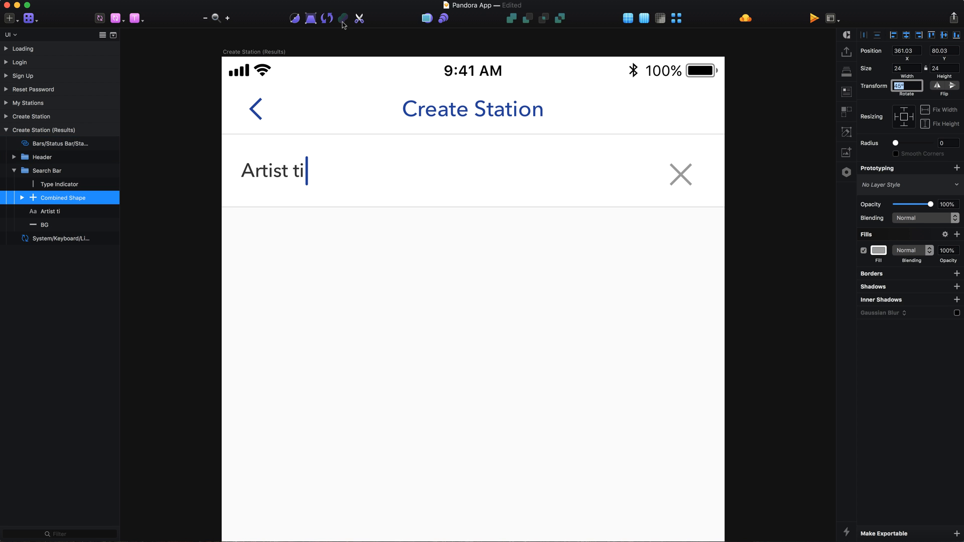
Center the cross vertically on the search bar background and place it near the right edge at X 380.
{"action": "left_click", "coordinate": [700, 194], "text": "shift"}
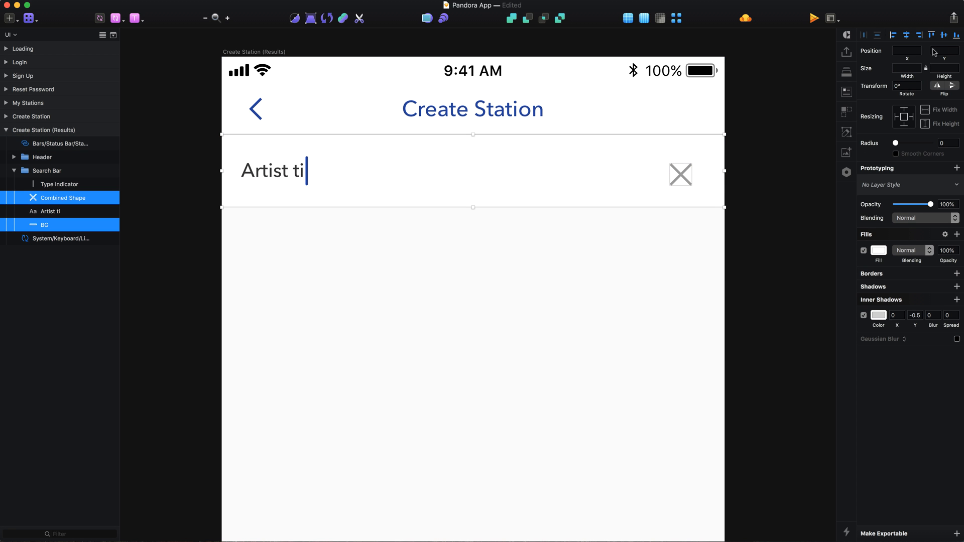
{"action": "left_click", "coordinate": [945, 36]}
{"action": "left_click", "coordinate": [921, 36]}
{"action": "left_click", "coordinate": [627, 143], "text": "shift"}
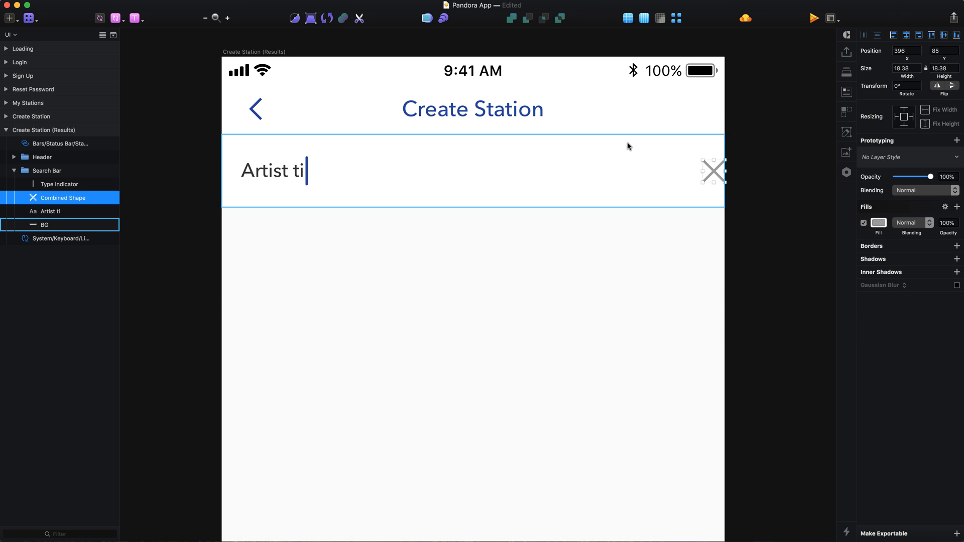
{"action": "key", "text": "shift+Left"}
{"action": "key", "text": "shift+Left"}
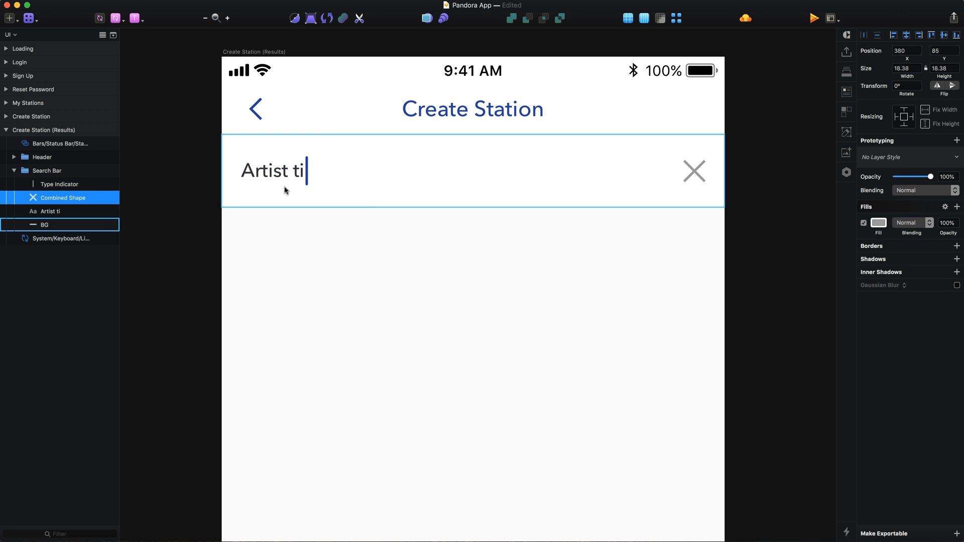
Rename the cross layer as Close Icon, move it below the "Artist ti" layer, and collapse the Search Bar group.
{"action": "scroll", "coordinate": [285, 190], "scroll_direction": "down", "scroll_amount": 2}
{"action": "scroll", "coordinate": [285, 190], "scroll_direction": "down", "scroll_amount": 3}
{"action": "key", "text": "super+r"}
{"action": "type", "text": "C"}
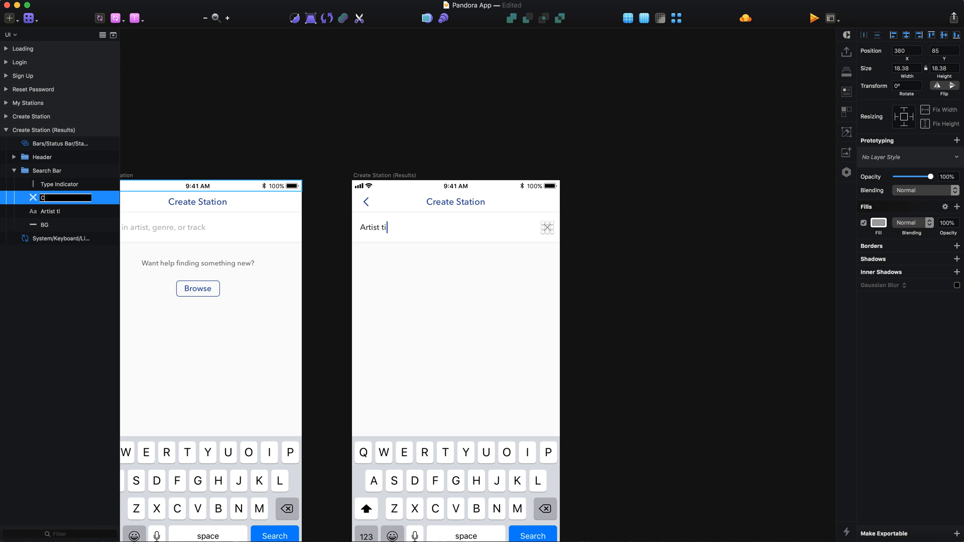
{"action": "key", "text": "Return"}
{"action": "key", "text": "super+alt+Down"}
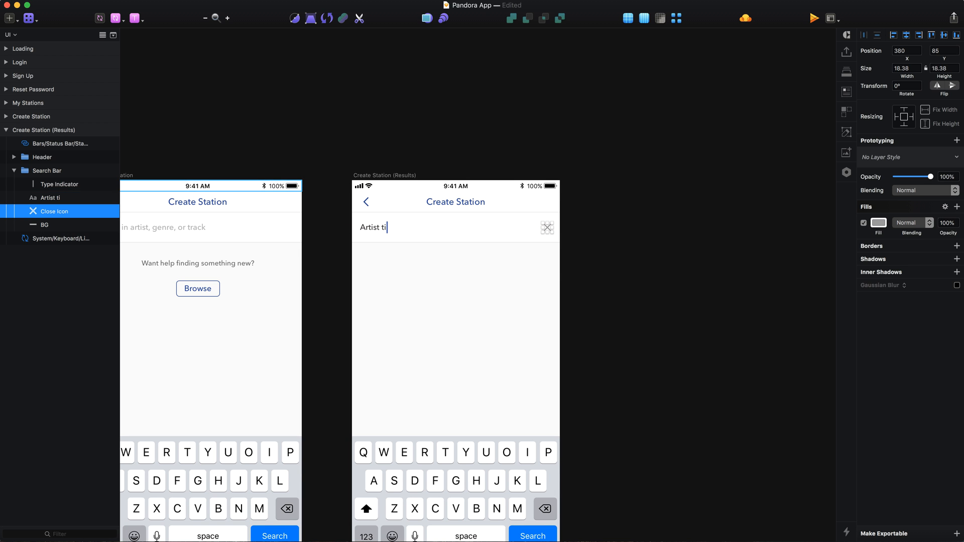
{"action": "left_click", "coordinate": [14, 171]}
Open the source symbol of the keyboard on the Create Station (Results) artboard for editing.
{"action": "scroll", "coordinate": [465, 387], "scroll_direction": "down", "scroll_amount": 3}
{"action": "left_click", "coordinate": [442, 398]}
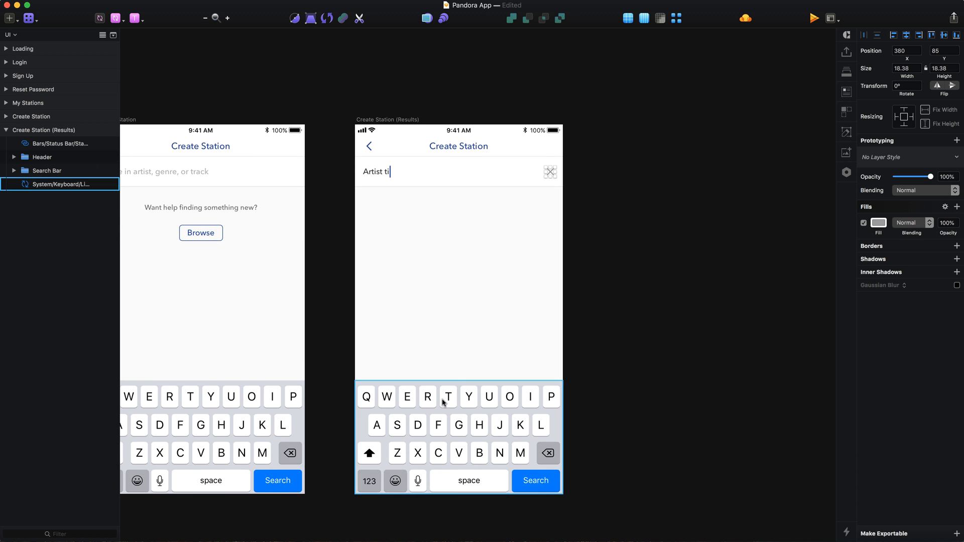
{"action": "scroll", "coordinate": [380, 217], "scroll_direction": "up", "scroll_amount": 1}
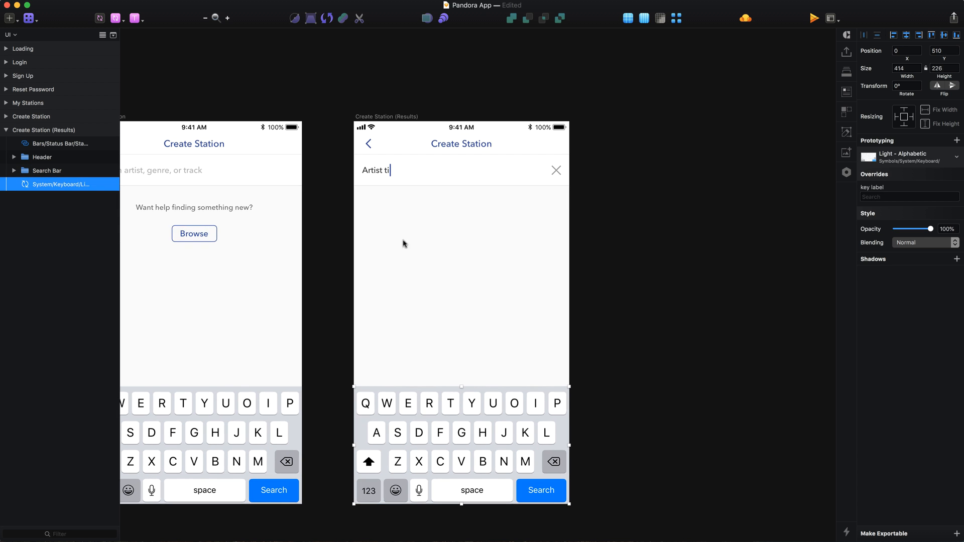
{"action": "scroll", "coordinate": [431, 411], "scroll_direction": "up", "scroll_amount": 2}
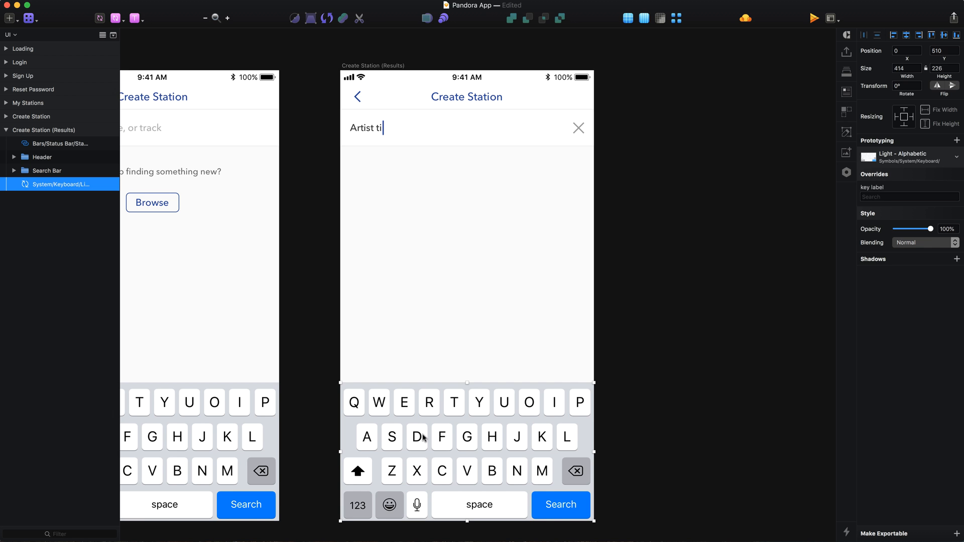
{"action": "scroll", "coordinate": [423, 438], "scroll_direction": "down", "scroll_amount": 3}
{"action": "double_click", "coordinate": [477, 410]}
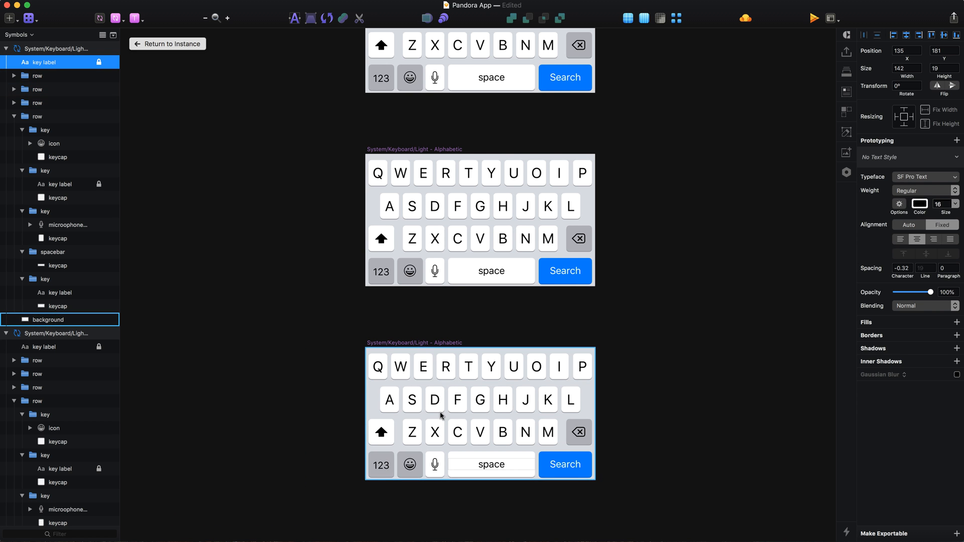
Delete the bottommost copy of the System/Keyboard/Light - Alphabetic symbol.
{"action": "left_click", "coordinate": [444, 388]}
{"action": "left_click", "coordinate": [379, 371]}
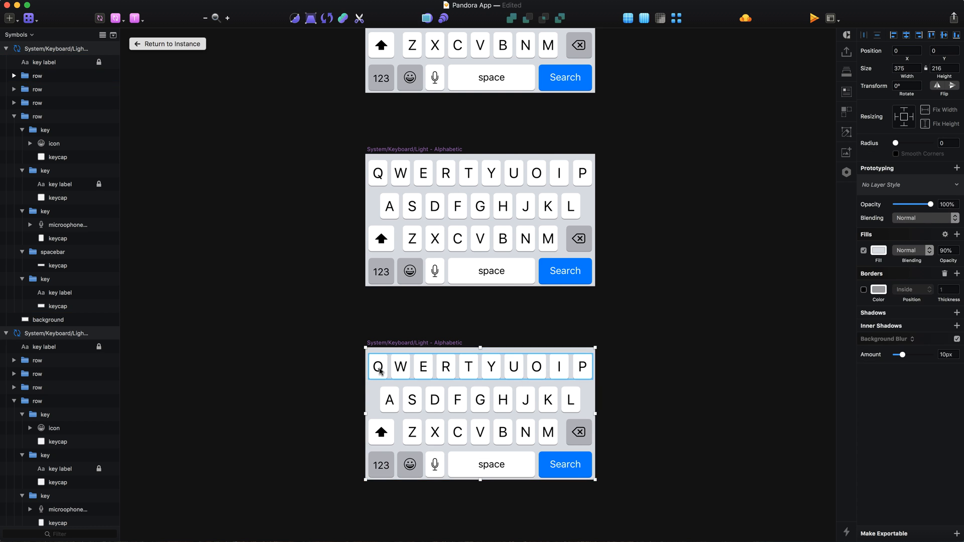
{"action": "scroll", "coordinate": [380, 372], "scroll_direction": "up", "scroll_amount": 6}
{"action": "scroll", "coordinate": [421, 430], "scroll_direction": "down", "scroll_amount": 3}
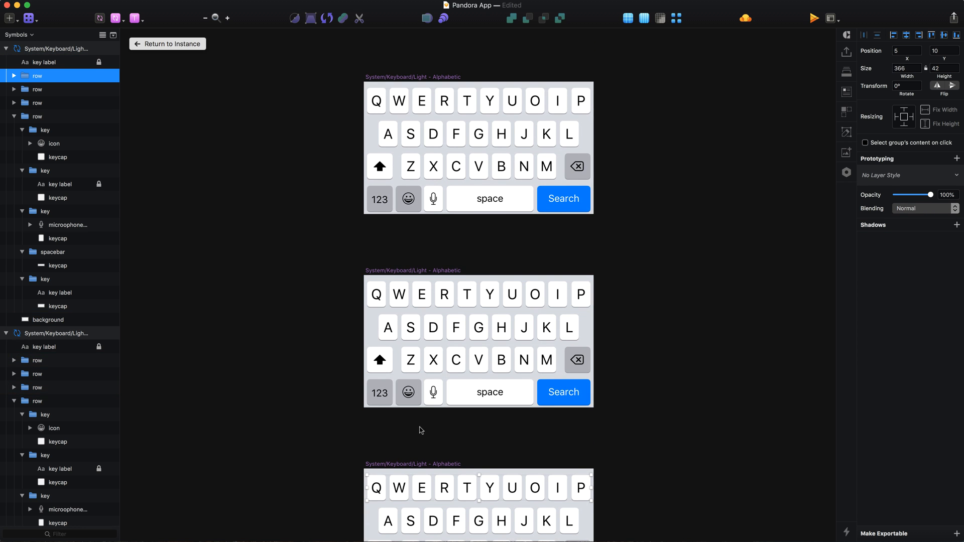
{"action": "left_click", "coordinate": [406, 463]}
{"action": "key", "text": "Delete"}
{"action": "left_click", "coordinate": [557, 89]}
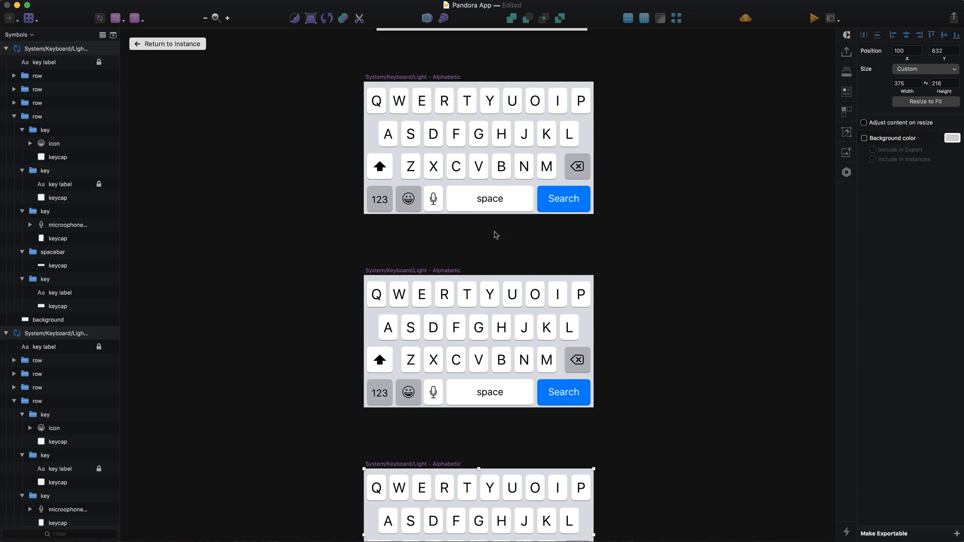
Set the text transform of all ten key labels in the lower keyboard's Q–P row to Lowercase.
{"action": "left_click", "coordinate": [377, 296]}
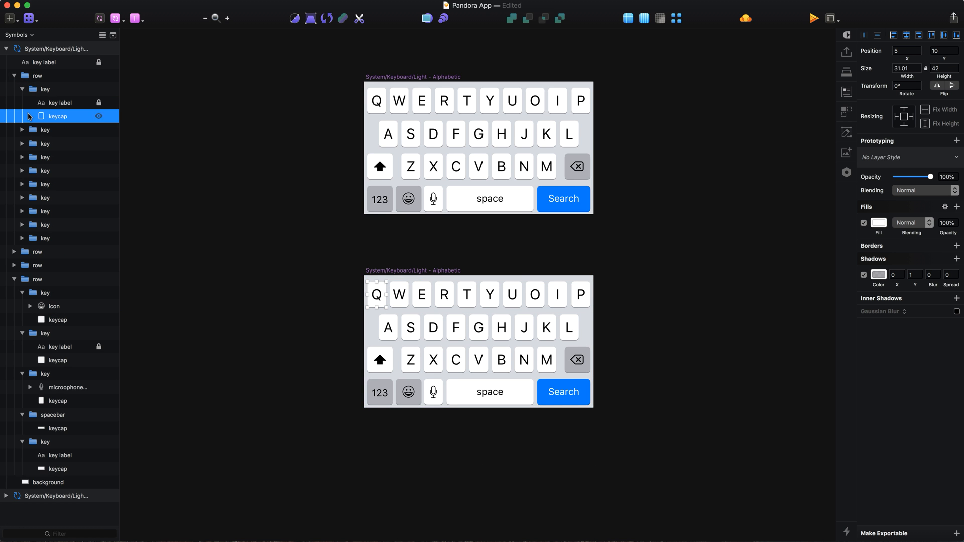
{"action": "left_click", "coordinate": [14, 76]}
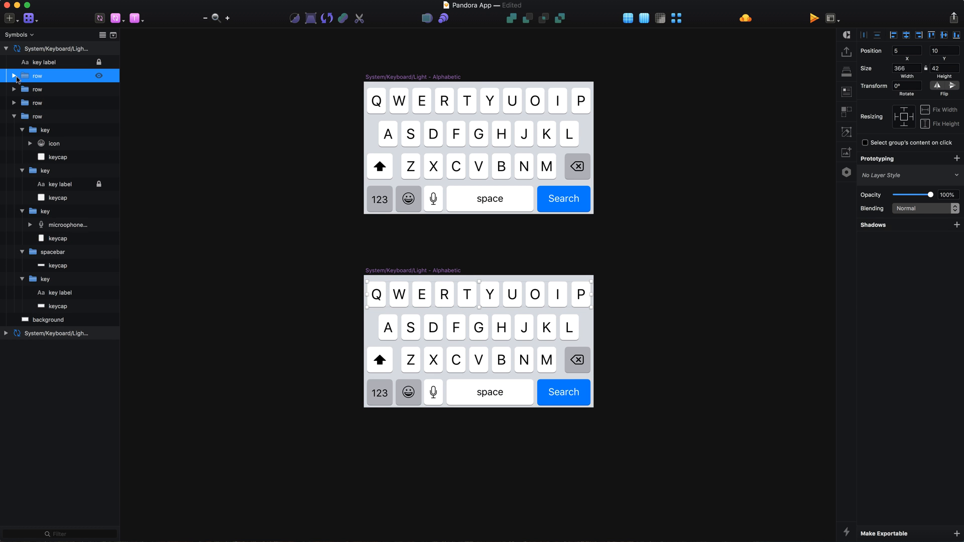
{"action": "left_click", "coordinate": [14, 76]}
{"action": "left_click", "coordinate": [14, 76]}
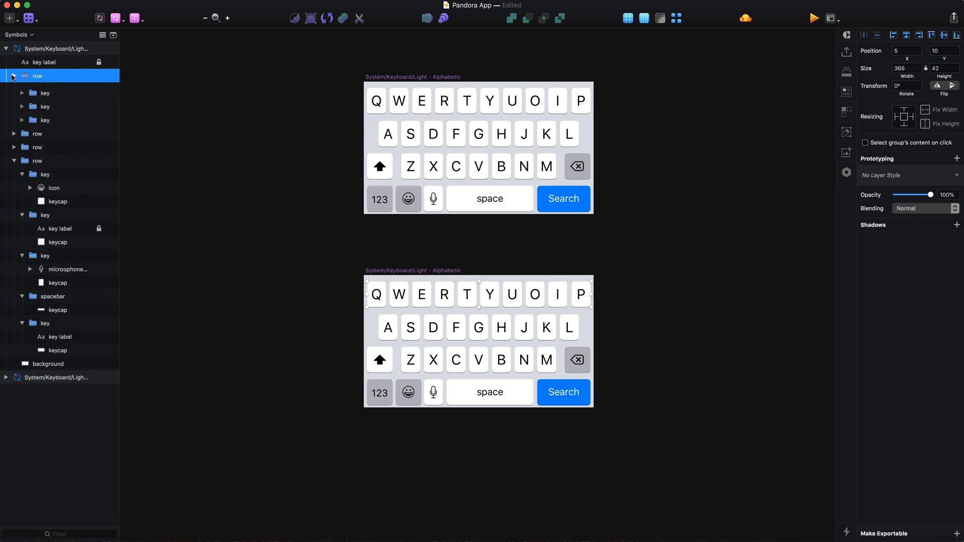
{"action": "left_click", "coordinate": [13, 76], "text": "alt"}
{"action": "left_click", "coordinate": [64, 104]}
{"action": "left_click", "coordinate": [64, 145], "text": "shift"}
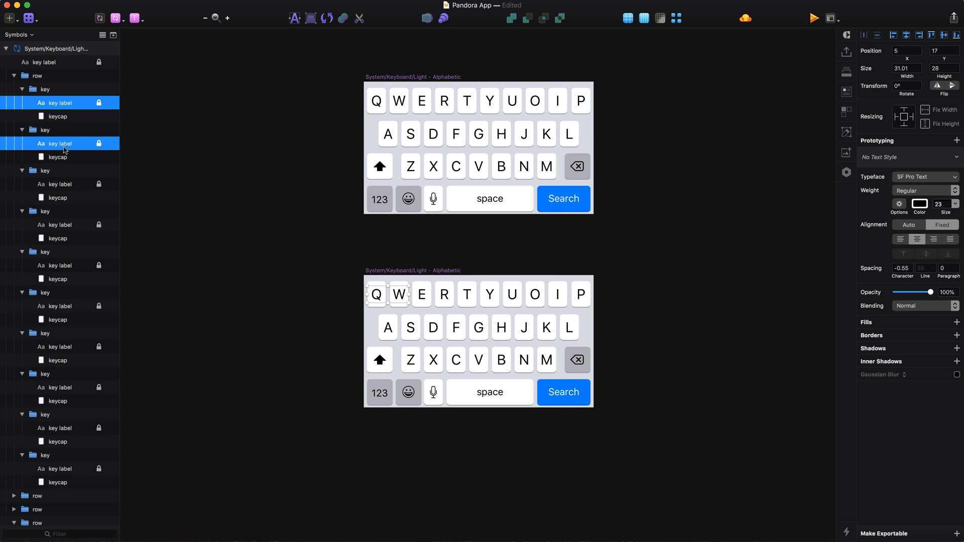
{"action": "left_click", "coordinate": [62, 185], "text": "shift"}
{"action": "left_click", "coordinate": [61, 226], "text": "shift"}
{"action": "left_click", "coordinate": [62, 266], "text": "shift"}
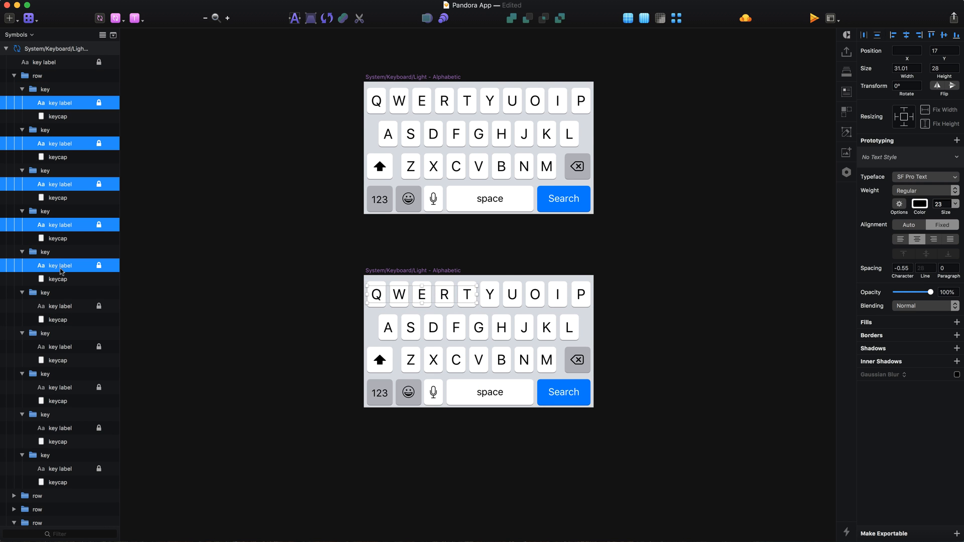
{"action": "left_click", "coordinate": [62, 306], "text": "shift"}
{"action": "left_click", "coordinate": [61, 347], "text": "shift"}
{"action": "left_click", "coordinate": [65, 388], "text": "shift"}
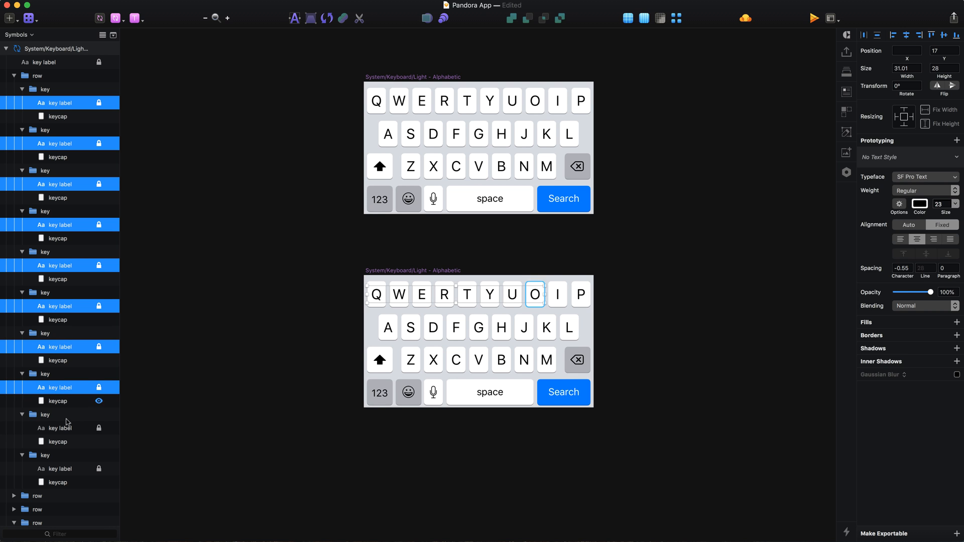
{"action": "left_click", "coordinate": [68, 430], "text": "shift"}
{"action": "left_click", "coordinate": [66, 473], "text": "shift"}
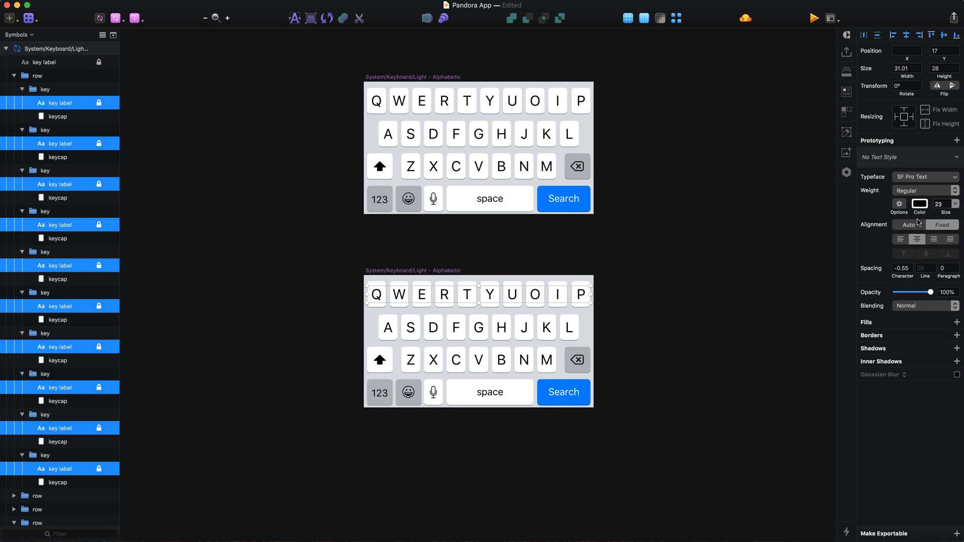
{"action": "left_click", "coordinate": [901, 204]}
{"action": "left_click", "coordinate": [882, 275]}
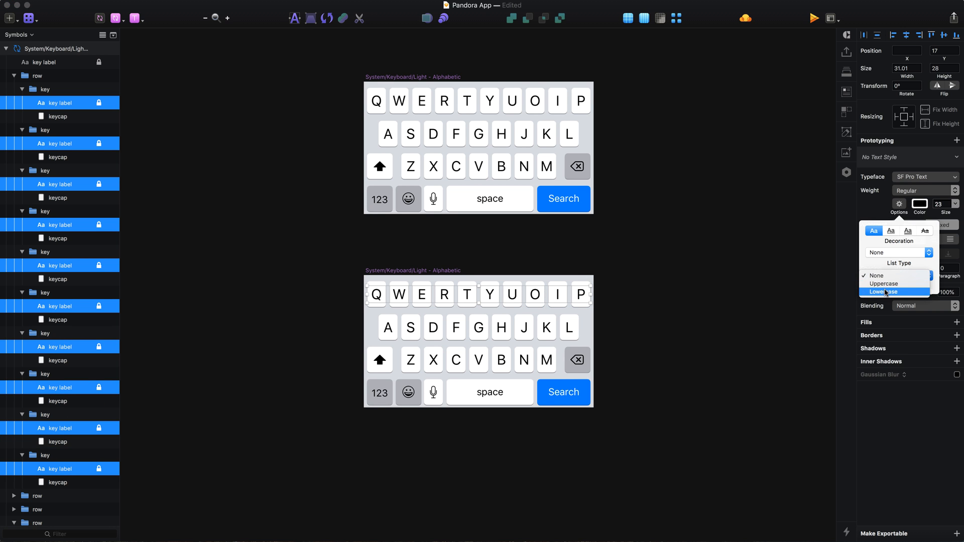
{"action": "left_click", "coordinate": [884, 294]}
Apply the Lowercase text transform to all nine key labels in the A–L row of the lower keyboard.
{"action": "left_click", "coordinate": [388, 327], "text": "super"}
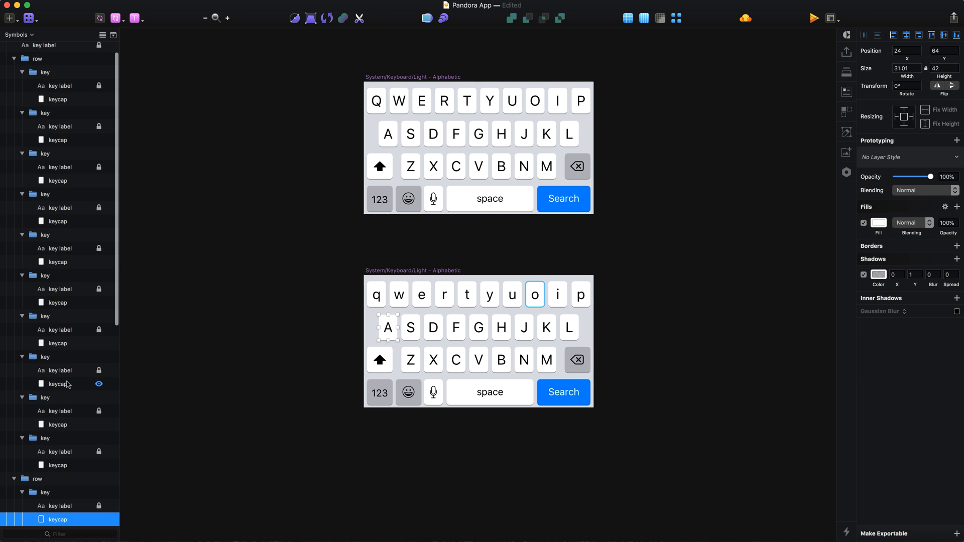
{"action": "scroll", "coordinate": [66, 385], "scroll_direction": "down", "scroll_amount": 6}
{"action": "left_click", "coordinate": [29, 195]}
{"action": "left_click", "coordinate": [14, 180]}
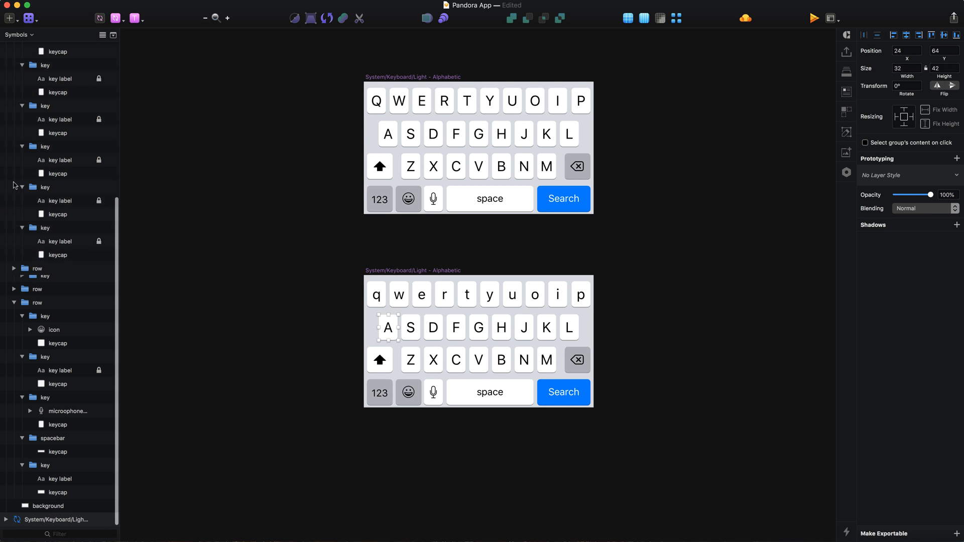
{"action": "left_click", "coordinate": [14, 276]}
{"action": "left_click", "coordinate": [60, 303]}
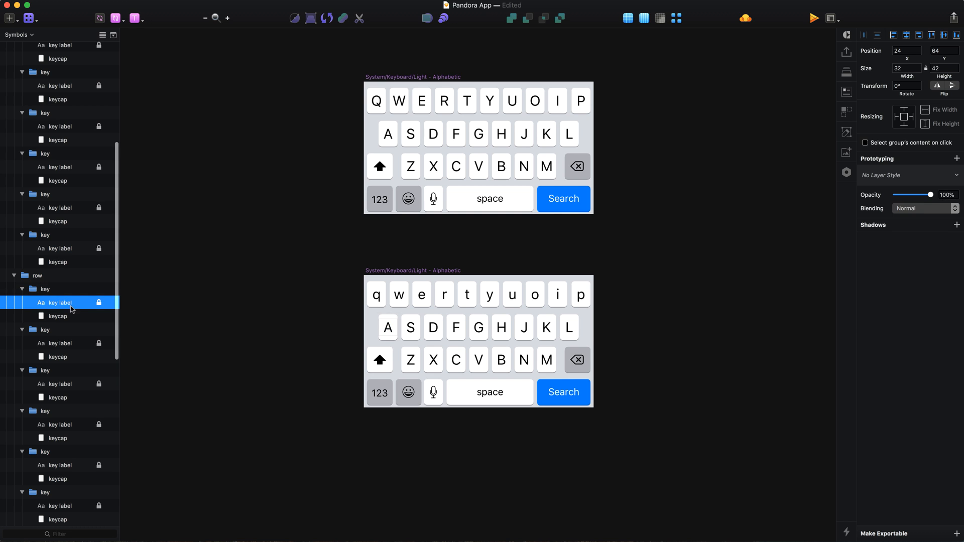
{"action": "left_click", "coordinate": [60, 344], "text": "super"}
{"action": "left_click", "coordinate": [62, 385], "text": "super"}
{"action": "left_click", "coordinate": [59, 425], "text": "super"}
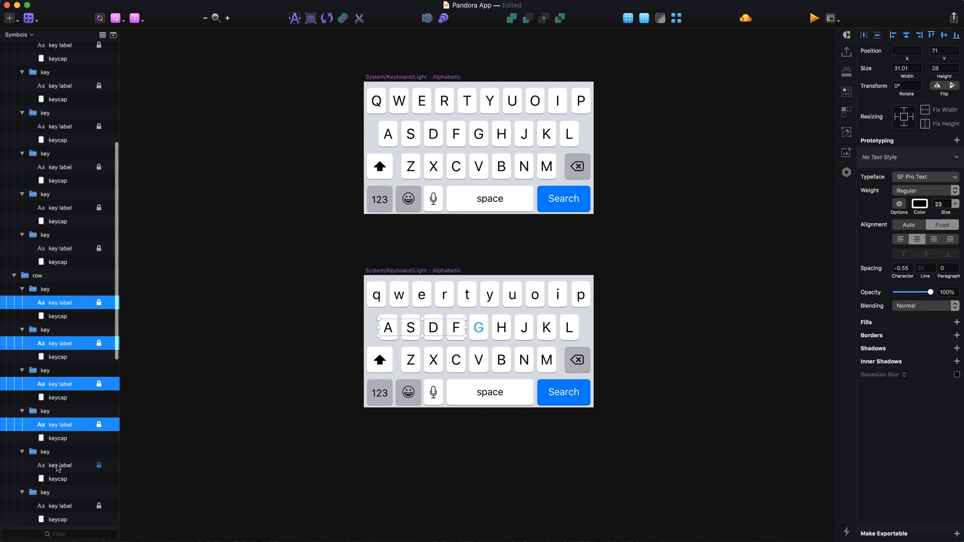
{"action": "left_click", "coordinate": [59, 466], "text": "super"}
{"action": "left_click", "coordinate": [63, 506], "text": "super"}
{"action": "scroll", "coordinate": [63, 503], "scroll_direction": "down", "scroll_amount": 6}
{"action": "left_click", "coordinate": [69, 454], "text": "super"}
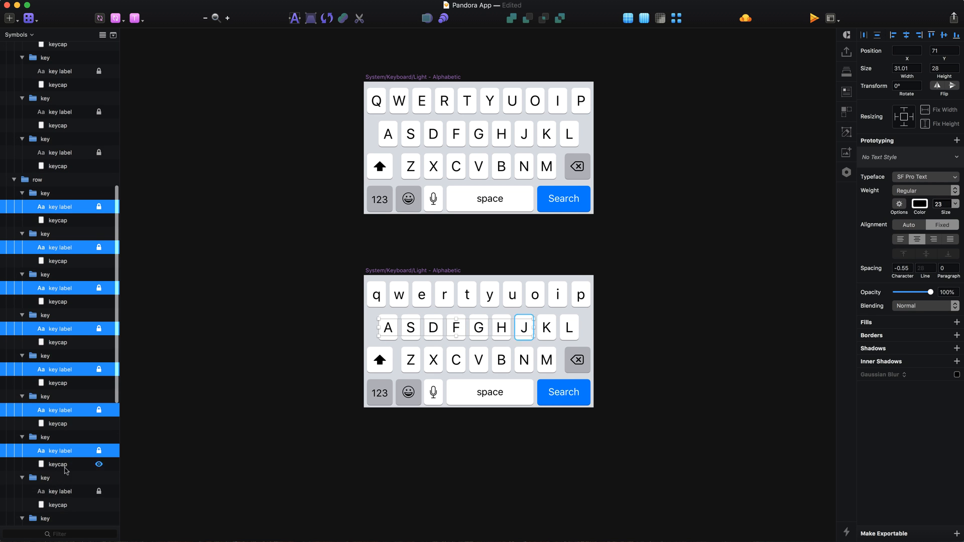
{"action": "left_click", "coordinate": [63, 491], "text": "super"}
{"action": "scroll", "coordinate": [63, 490], "scroll_direction": "down", "scroll_amount": 12}
{"action": "left_click", "coordinate": [62, 345], "text": "super"}
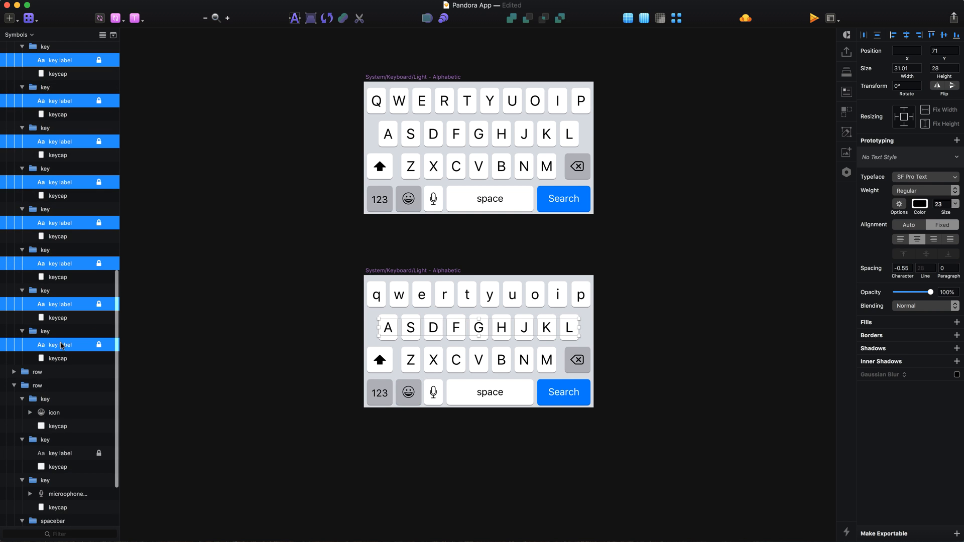
{"action": "left_click", "coordinate": [900, 204]}
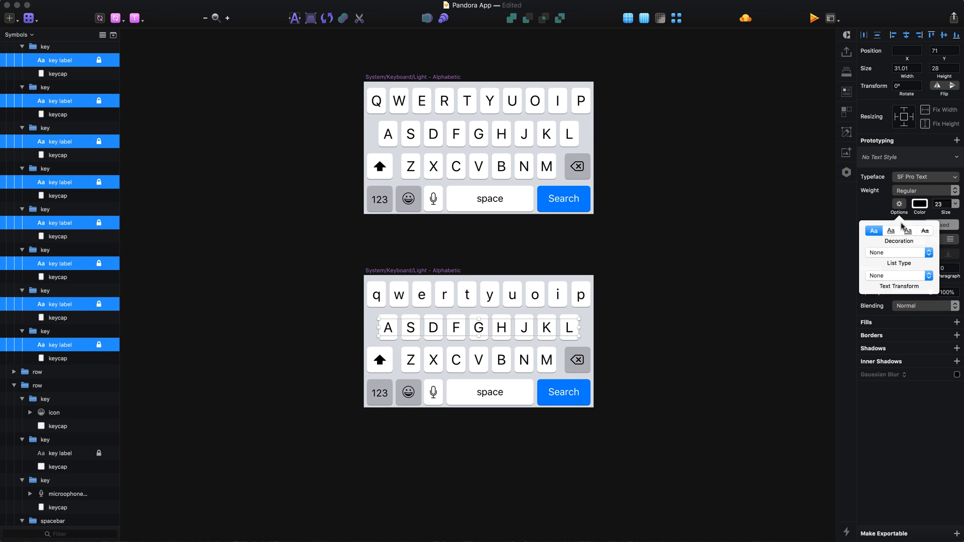
{"action": "left_click", "coordinate": [908, 277]}
{"action": "left_click", "coordinate": [894, 294]}
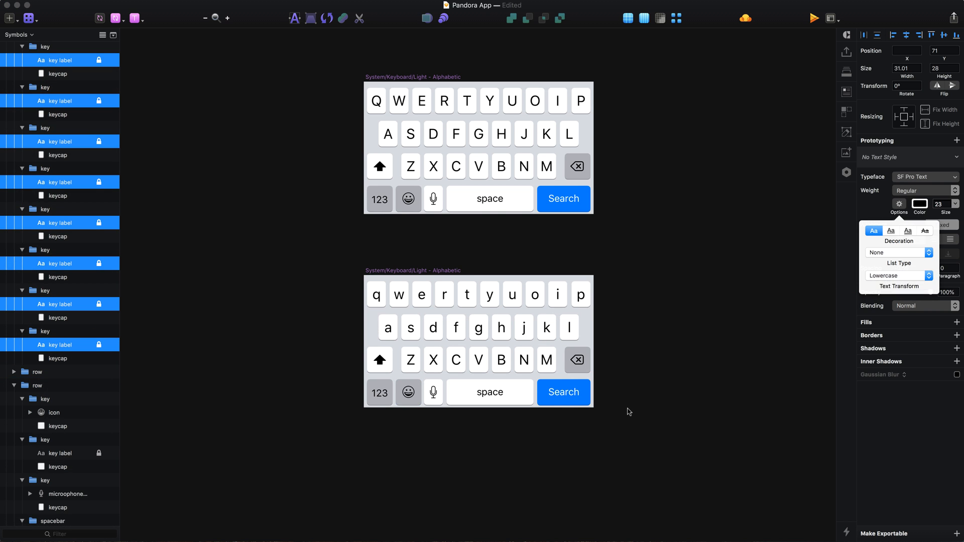
Change the seven letter labels Z to M in the lower keyboard's third row to the Lowercase text transform.
{"action": "scroll", "coordinate": [474, 325], "scroll_direction": "left", "scroll_amount": 3}
{"action": "scroll", "coordinate": [474, 325], "scroll_direction": "down", "scroll_amount": 1}
{"action": "left_click", "coordinate": [444, 346]}
{"action": "scroll", "coordinate": [18, 200], "scroll_direction": "down", "scroll_amount": 5}
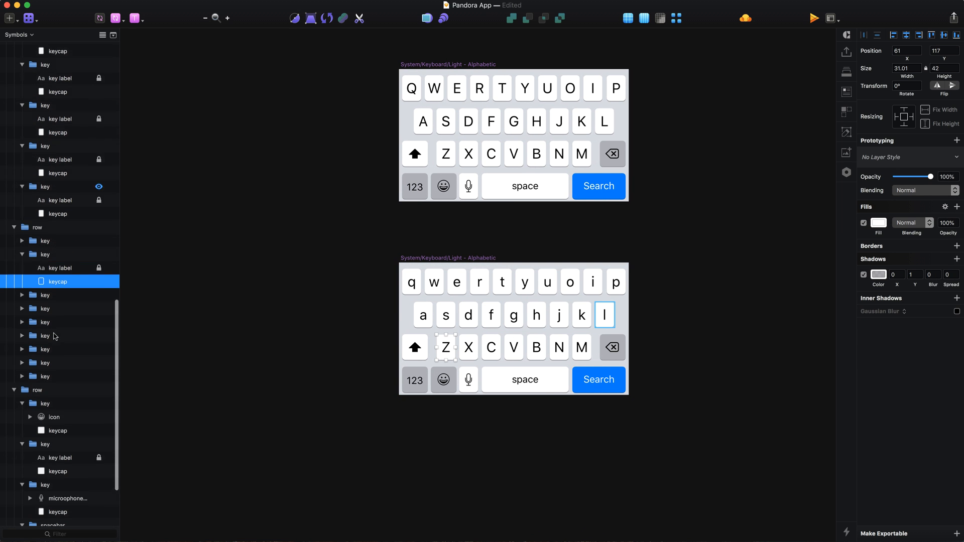
{"action": "left_click", "coordinate": [32, 200]}
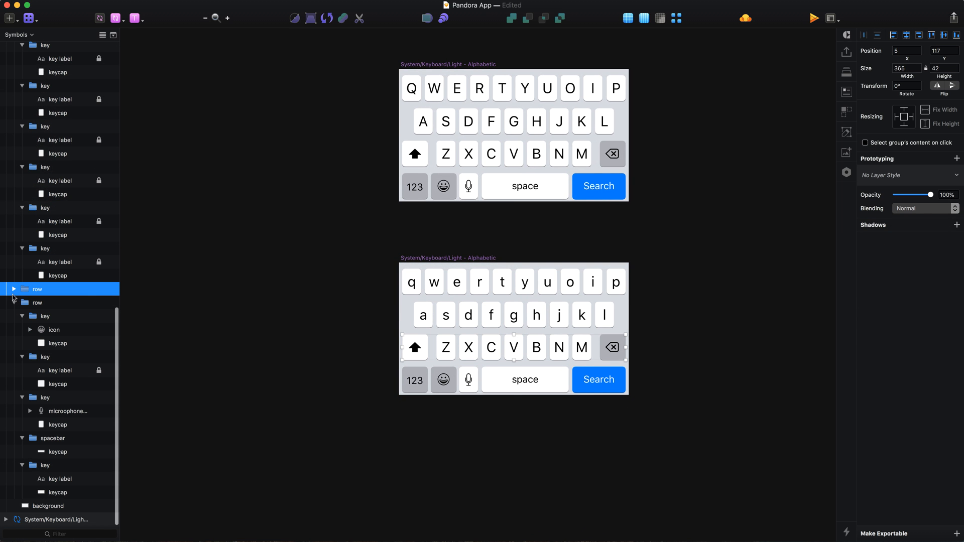
{"action": "left_click", "coordinate": [14, 290]}
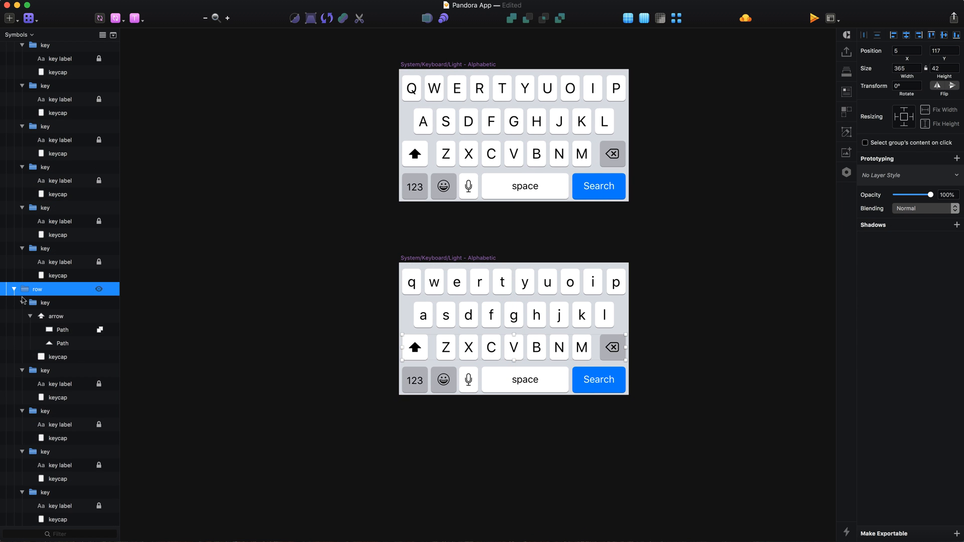
{"action": "left_click", "coordinate": [56, 384]}
{"action": "left_click", "coordinate": [61, 425], "text": "super"}
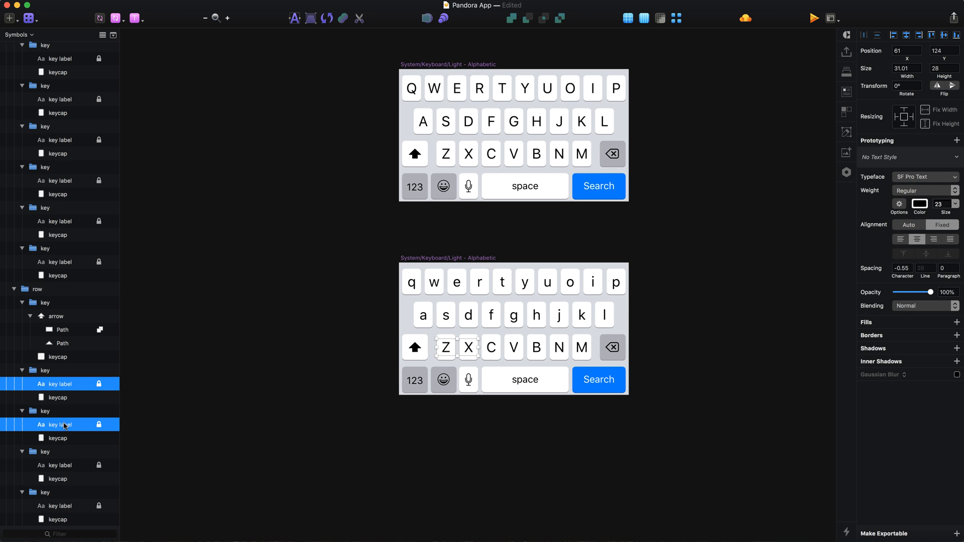
{"action": "left_click", "coordinate": [66, 465], "text": "super"}
{"action": "scroll", "coordinate": [65, 452], "scroll_direction": "down", "scroll_amount": 5}
{"action": "left_click", "coordinate": [66, 346], "text": "super"}
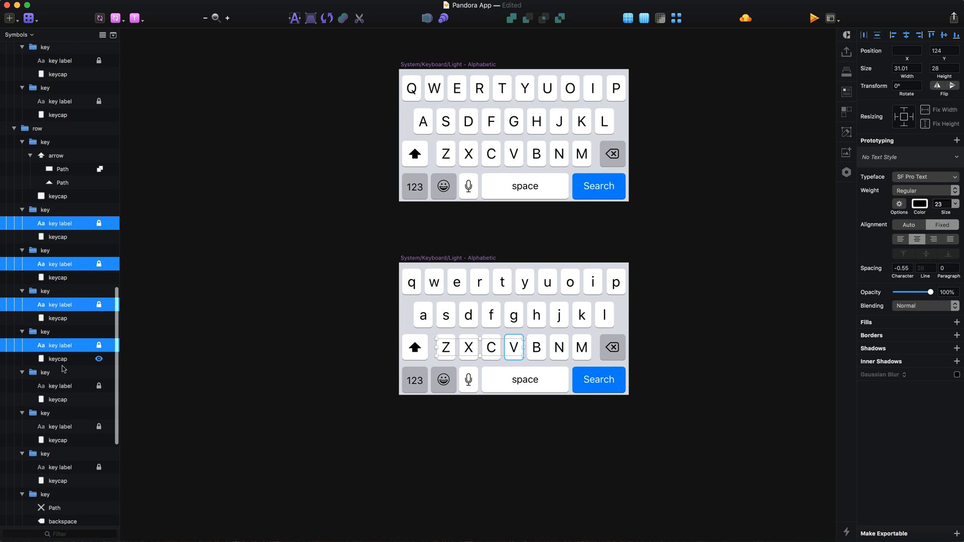
{"action": "left_click", "coordinate": [68, 386], "text": "super"}
{"action": "left_click", "coordinate": [65, 427], "text": "super"}
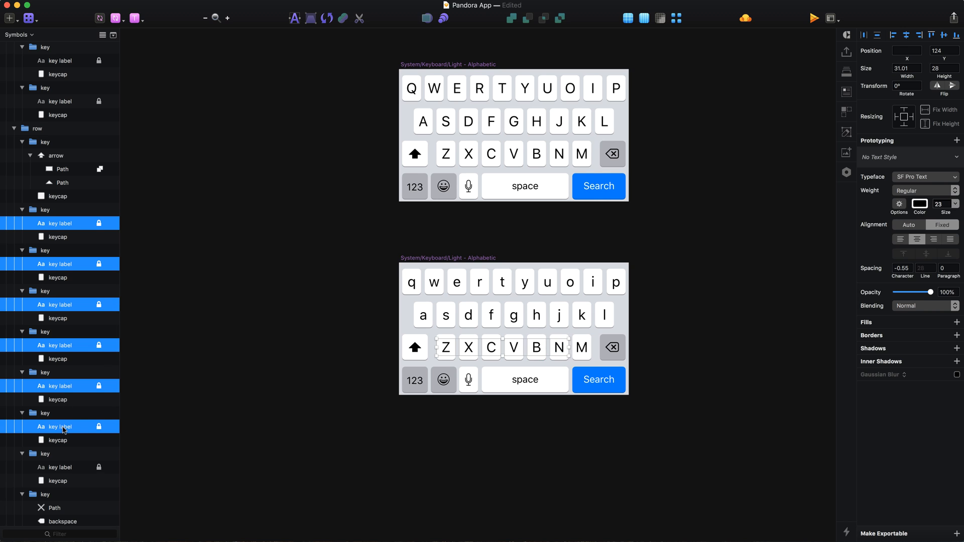
{"action": "left_click", "coordinate": [69, 468], "text": "super"}
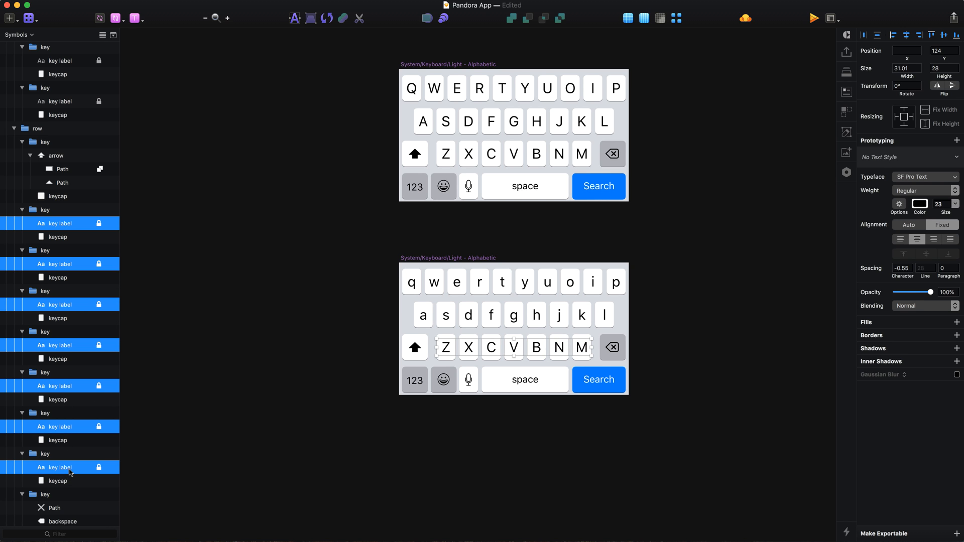
{"action": "left_click", "coordinate": [899, 205]}
{"action": "left_click", "coordinate": [894, 275]}
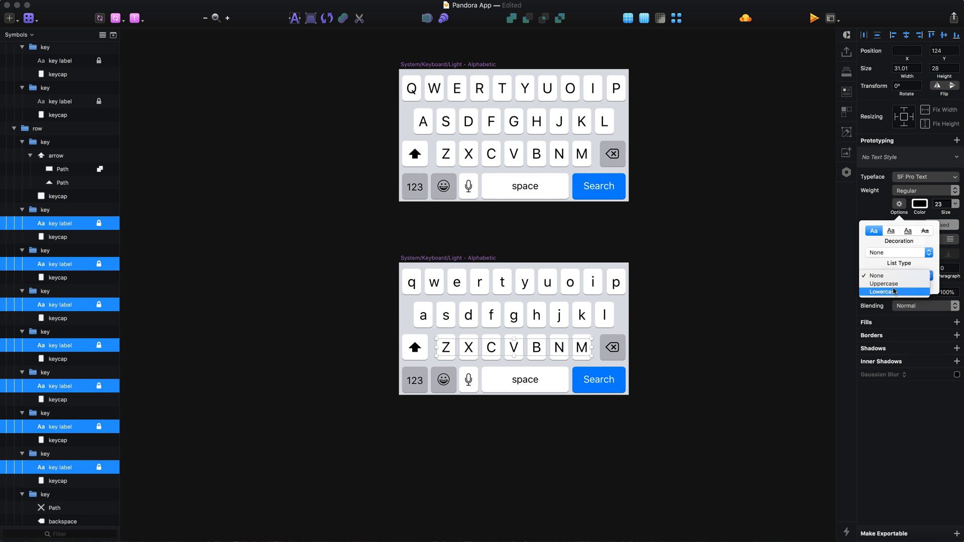
{"action": "left_click", "coordinate": [895, 287]}
Extend the stem path of the lower keyboard's shift arrow upward to a height of 7 and merge it with the triangle path.
{"action": "left_click", "coordinate": [417, 350]}
{"action": "key", "text": "super+plus"}
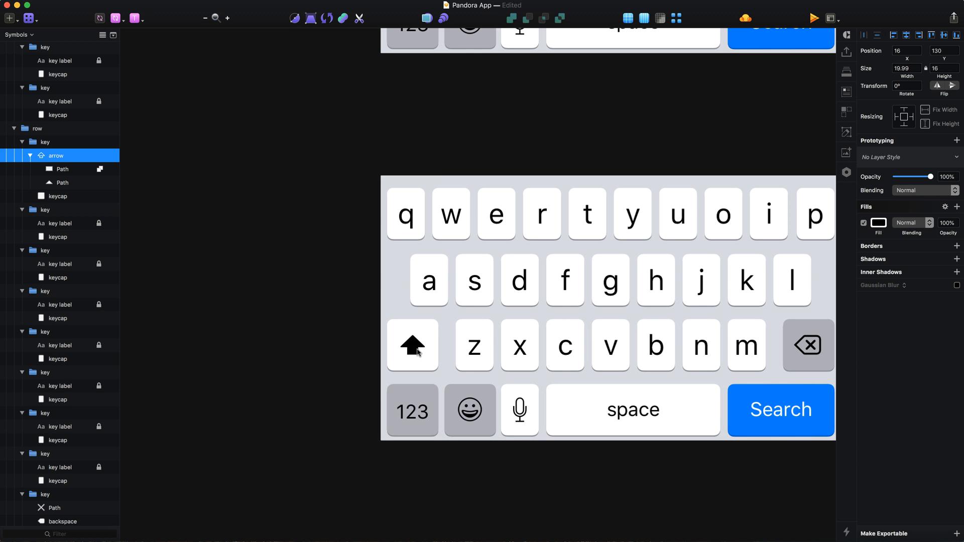
{"action": "left_click", "coordinate": [64, 169]}
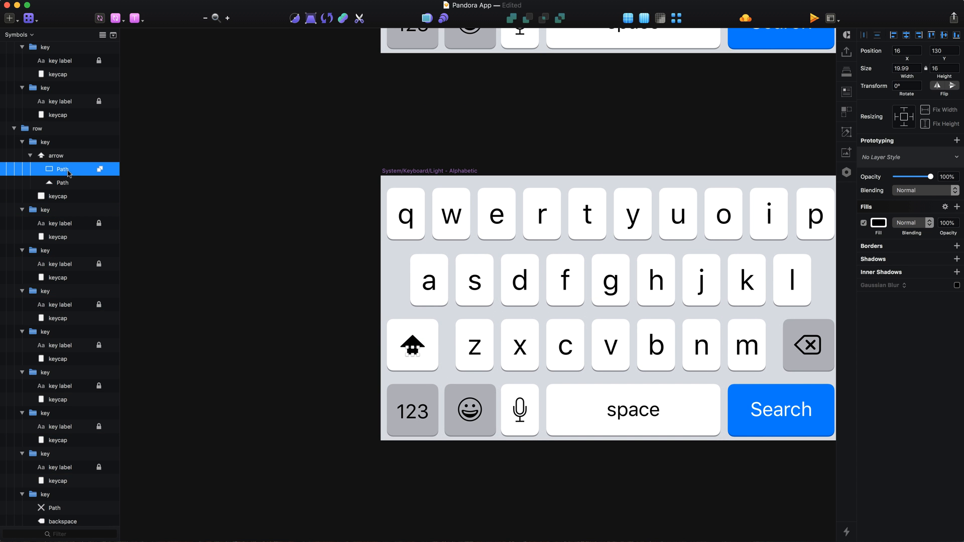
{"action": "key", "text": "super+plus"}
{"action": "key", "text": "super+plus"}
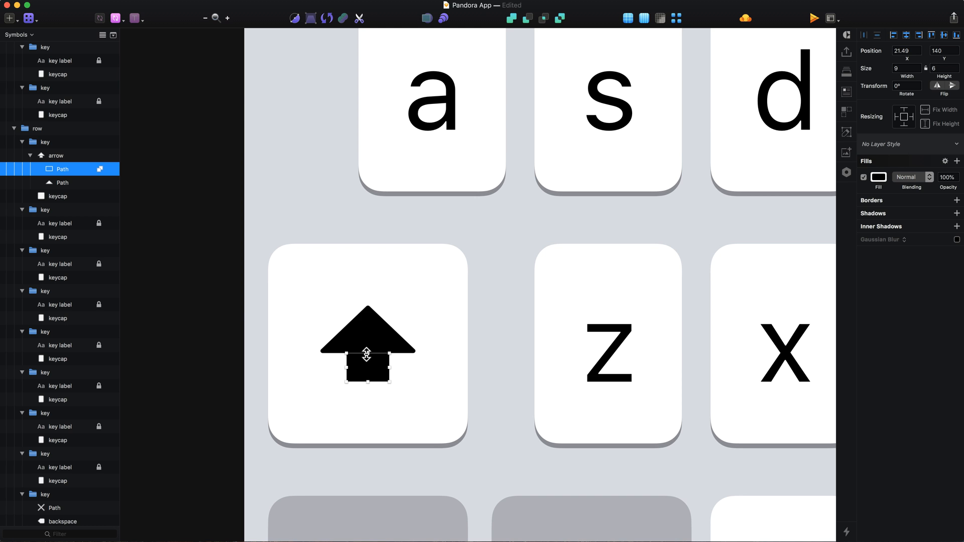
{"action": "left_click_drag", "start_coordinate": [366, 354], "coordinate": [367, 347]}
{"action": "left_click", "coordinate": [98, 155]}
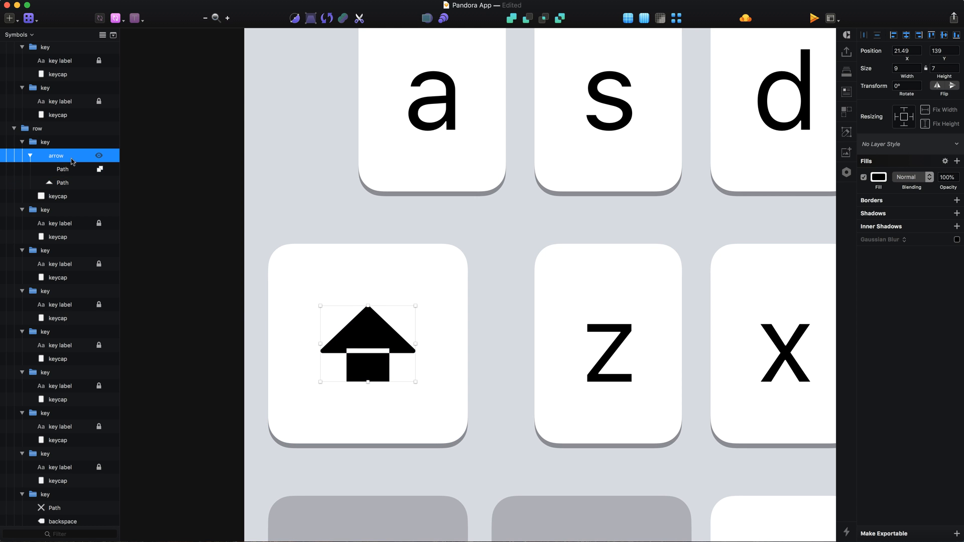
{"action": "left_click", "coordinate": [100, 170]}
{"action": "left_click", "coordinate": [105, 185]}
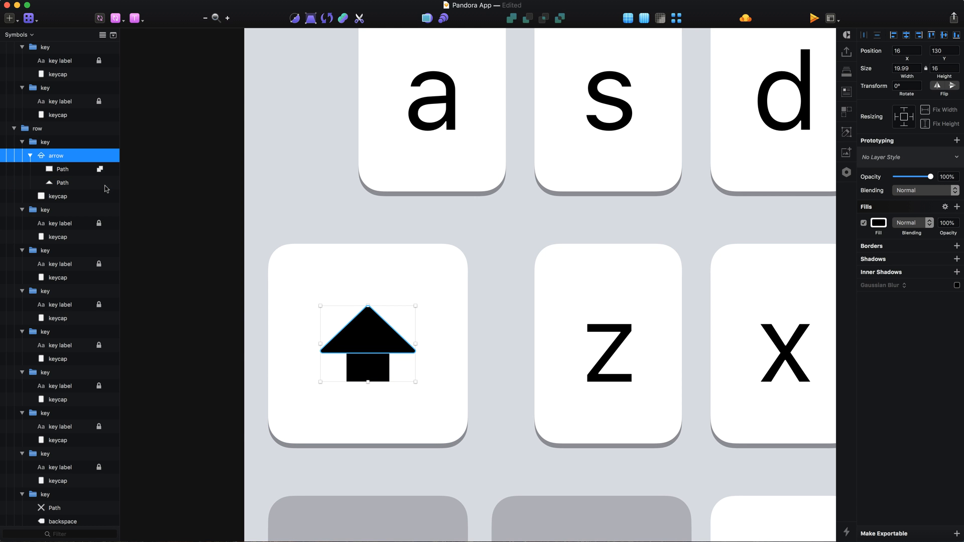
Turn off the shift arrow's fill and give it a black (000000) centered border with a thickness of 1.5.
{"action": "left_click", "coordinate": [864, 223]}
{"action": "left_click", "coordinate": [883, 247]}
{"action": "left_click", "coordinate": [879, 261]}
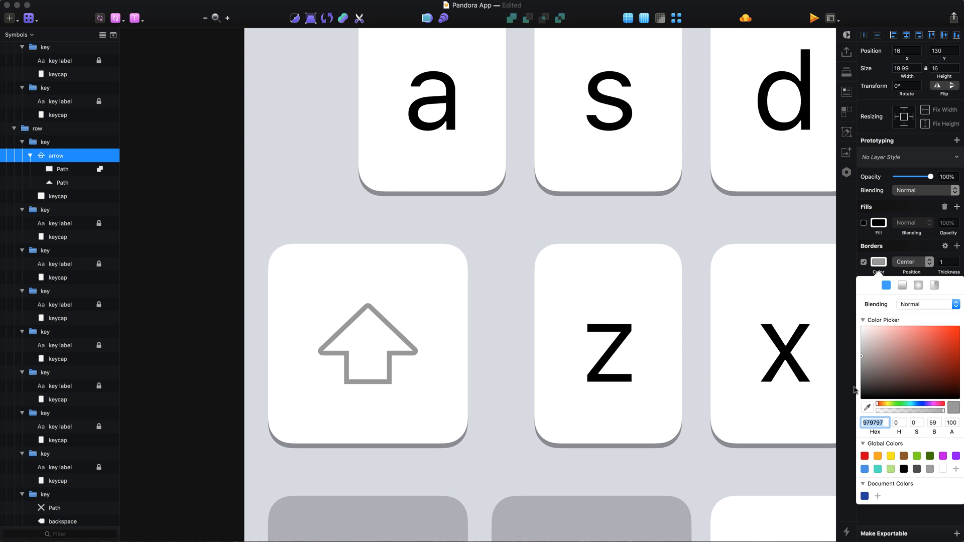
{"action": "left_click", "coordinate": [904, 469]}
{"action": "left_click", "coordinate": [943, 261]}
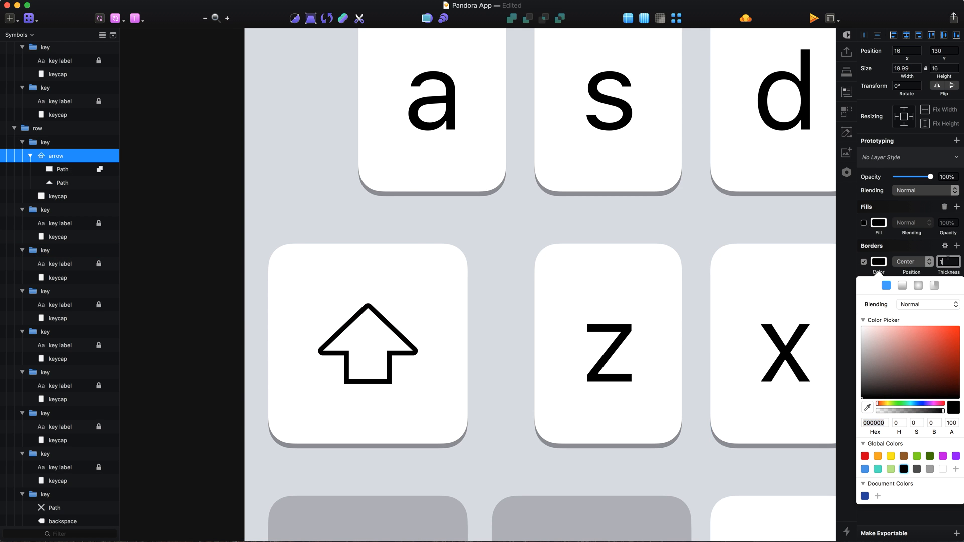
{"action": "type", "text": ".5"}
{"action": "key", "text": "Return"}
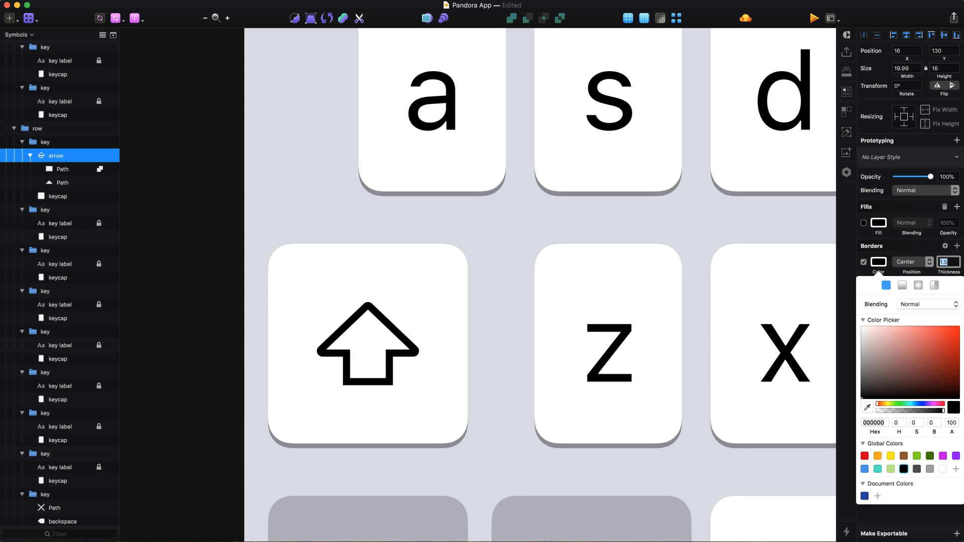
{"action": "left_click", "coordinate": [879, 262]}
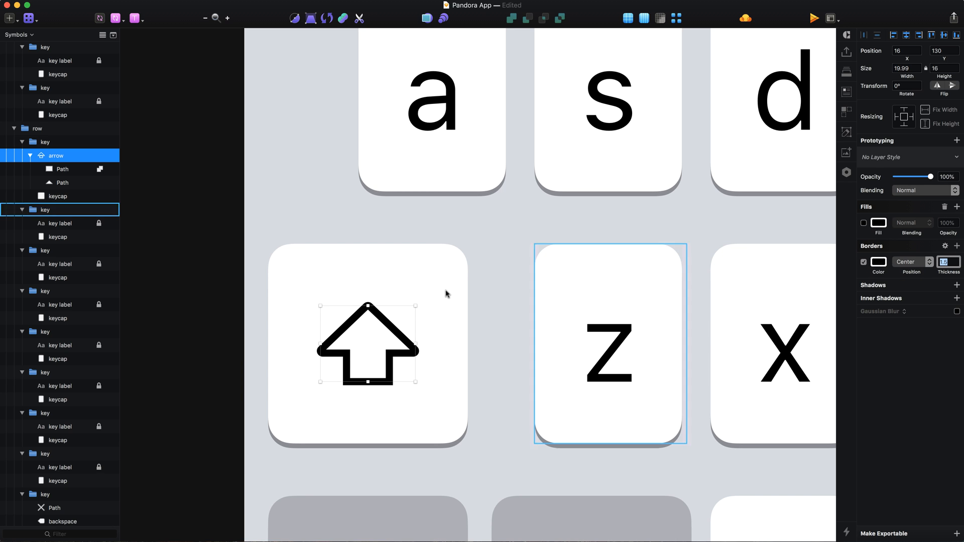
Deselect the arrow and save the document with both keyboard symbols in view.
{"action": "left_click", "coordinate": [196, 256]}
{"action": "key", "text": "super+0"}
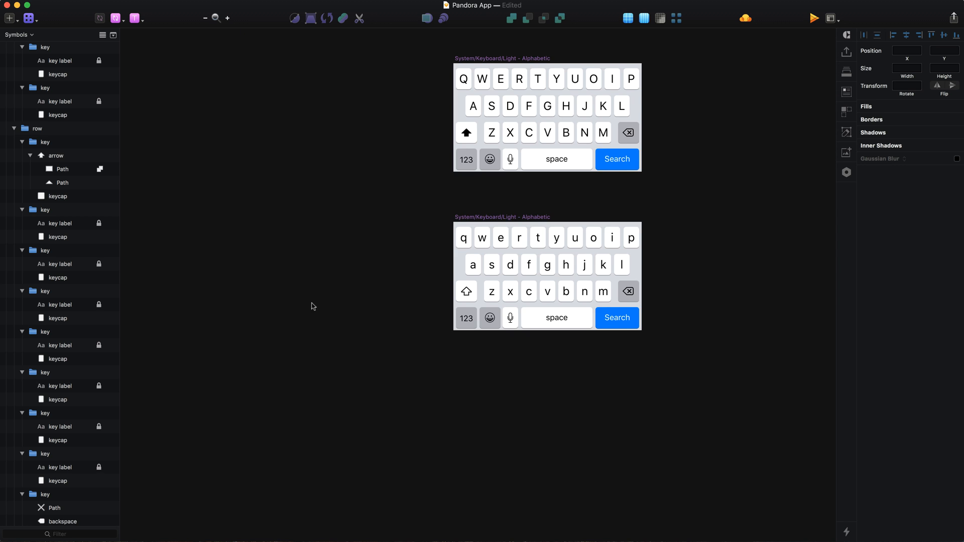
{"action": "scroll", "coordinate": [327, 314], "scroll_direction": "right", "scroll_amount": 3}
{"action": "key", "text": "super+s"}
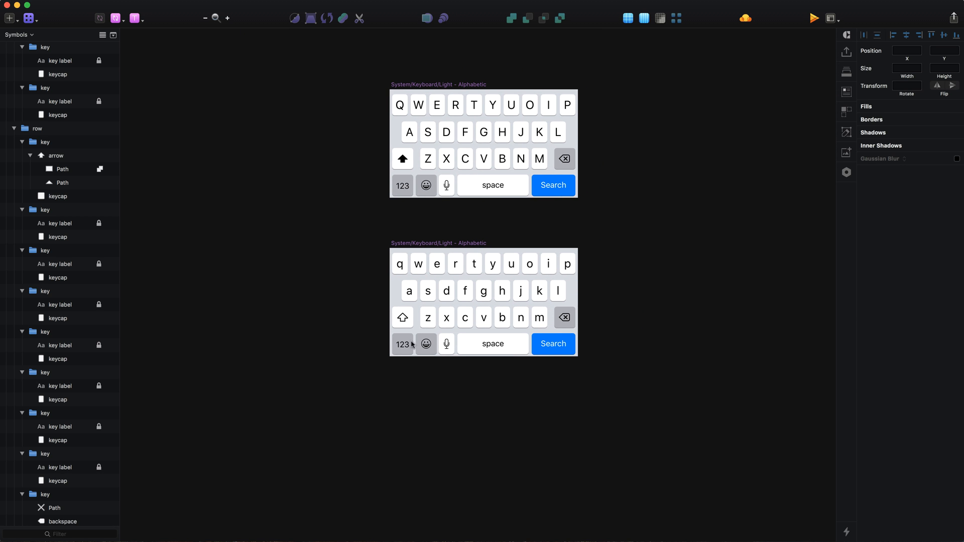
Collapse all layers of the Symbols page and move the uppercase keyboard symbol above the lowercase one in the layer order.
{"action": "left_click", "coordinate": [459, 266]}
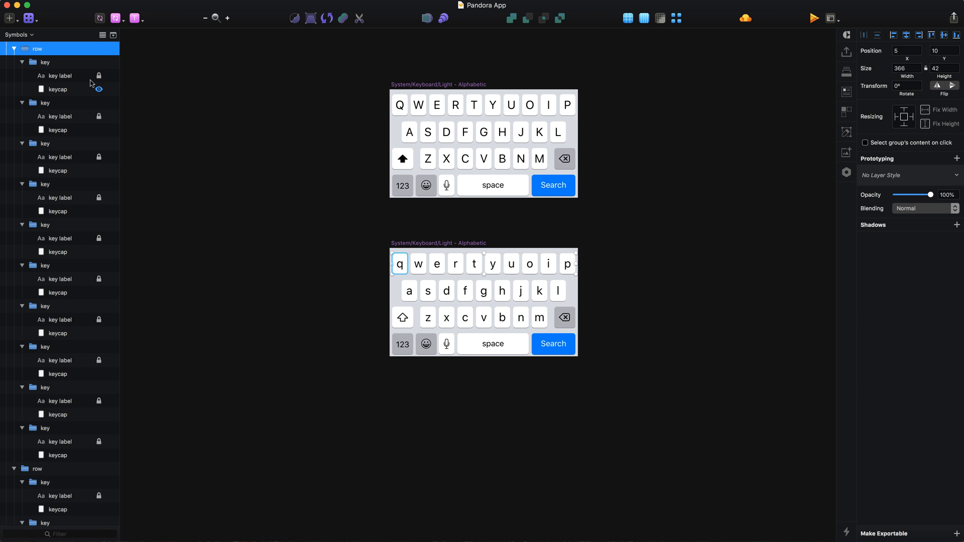
{"action": "scroll", "coordinate": [78, 131], "scroll_direction": "up", "scroll_amount": 2}
{"action": "left_click", "coordinate": [164, 75]}
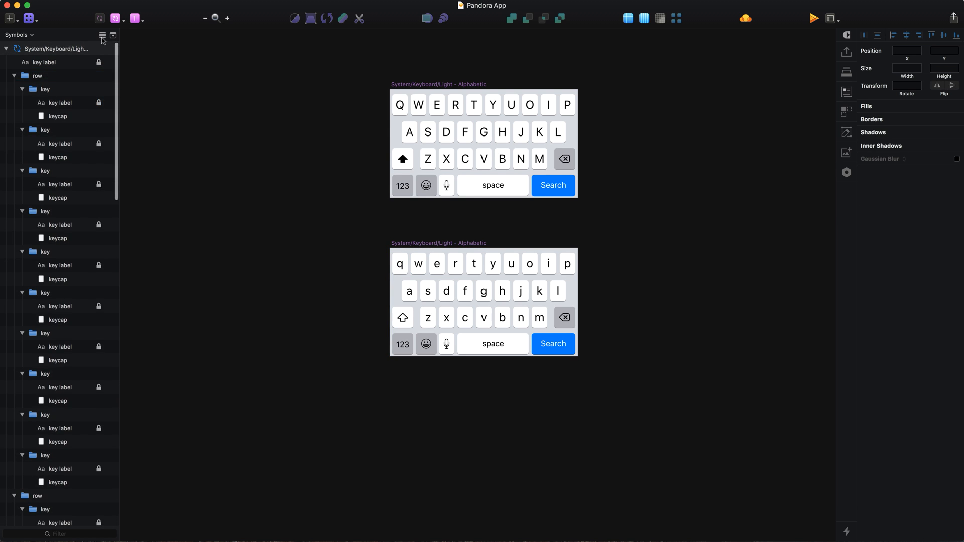
{"action": "left_click", "coordinate": [103, 36]}
{"action": "left_click", "coordinate": [64, 51]}
{"action": "left_click", "coordinate": [41, 63]}
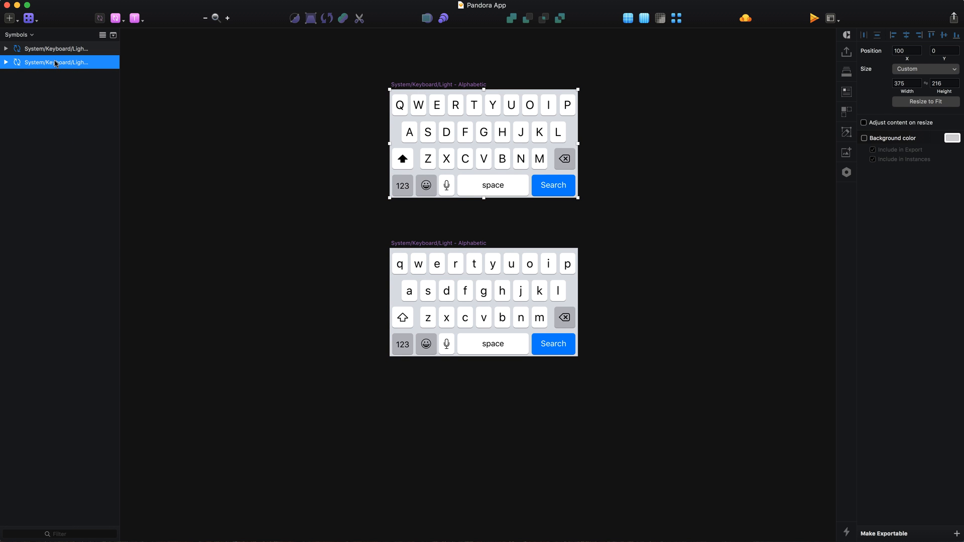
{"action": "double_click", "coordinate": [54, 62]}
{"action": "key", "text": "Escape"}
{"action": "key", "text": "alt+super+Up"}
Rename the lowercase keyboard symbol to System/Keyboard/Light - Alphabetic Lowercase.
{"action": "left_click", "coordinate": [49, 65]}
{"action": "double_click", "coordinate": [48, 68]}
{"action": "key", "text": "Right"}
{"action": "type", "text": "Lowe"}
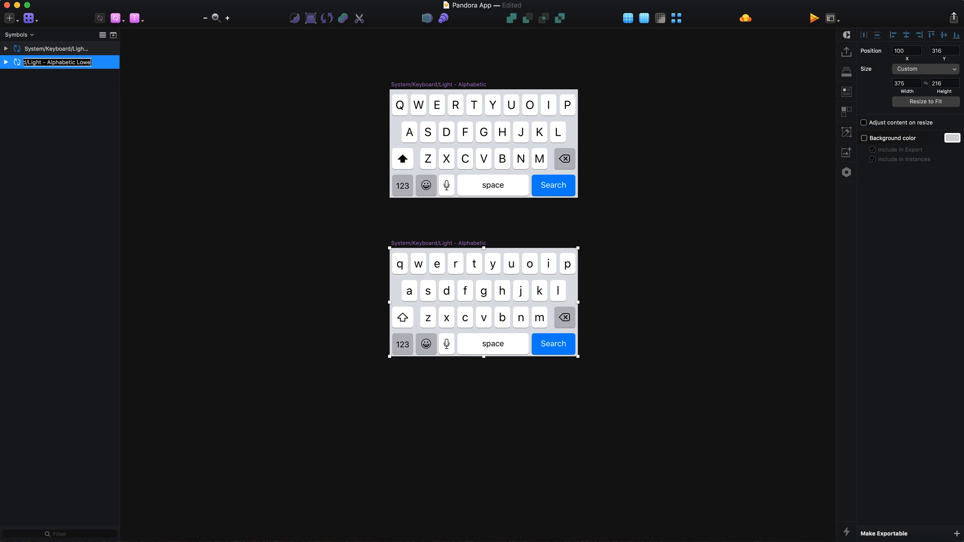
{"action": "type", "text": "rcase"}
{"action": "key", "text": "Return"}
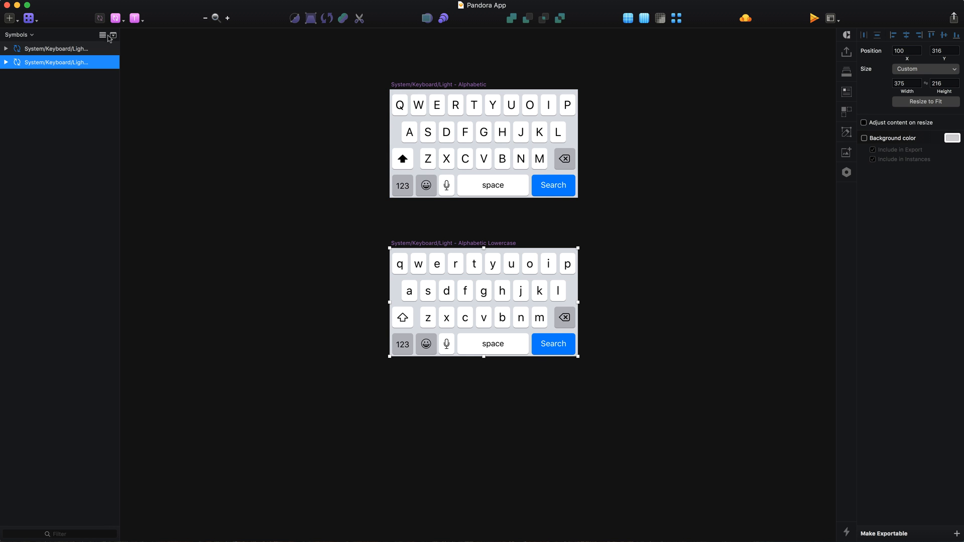
Return to the UI page, hide the page list and delete the uppercase keyboard from the Create Station (Results) artboard.
{"action": "left_click", "coordinate": [110, 37]}
{"action": "left_click", "coordinate": [65, 49]}
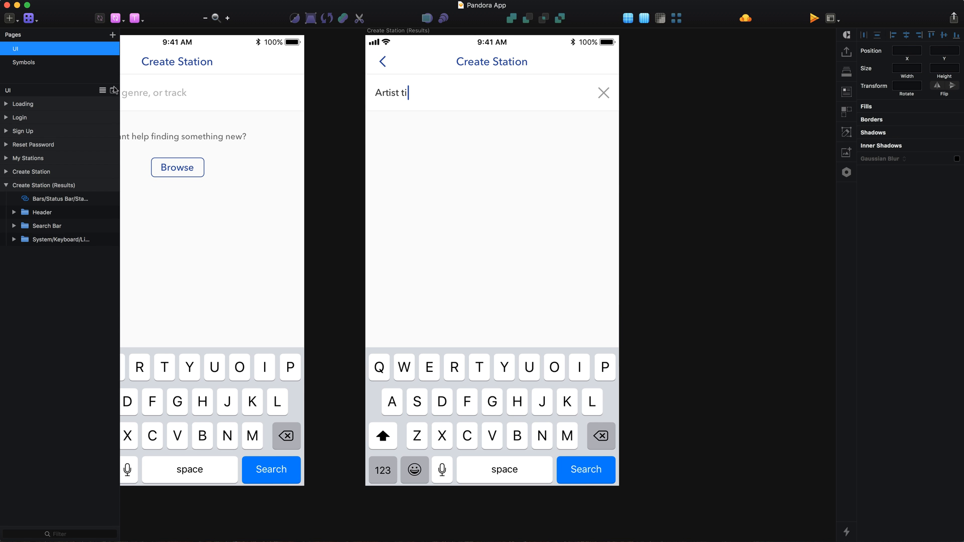
{"action": "left_click", "coordinate": [115, 91]}
{"action": "left_click", "coordinate": [610, 400]}
{"action": "scroll", "coordinate": [618, 394], "scroll_direction": "left", "scroll_amount": 5}
{"action": "key", "text": "Delete"}
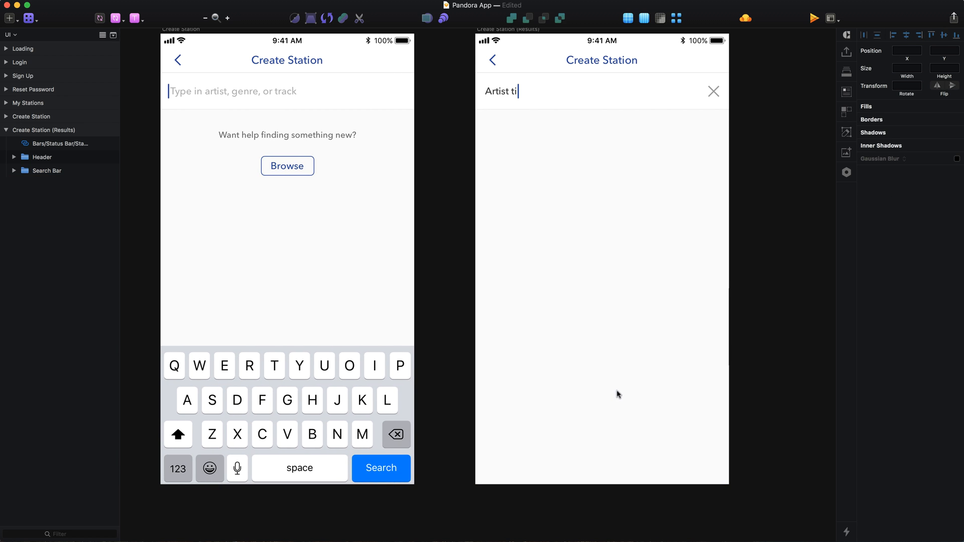
Insert the document symbol System/Keyboard/Light - Alphabetic Lowercase into the lower part of the Create Station (Results) artboard.
{"action": "left_click", "coordinate": [122, 22]}
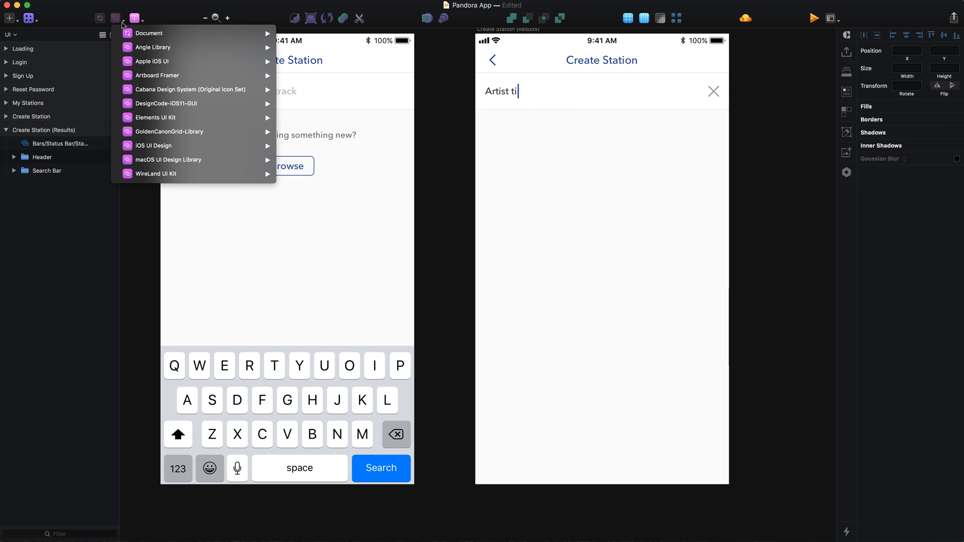
{"action": "mouse_move", "coordinate": [151, 33]}
{"action": "mouse_move", "coordinate": [324, 33]}
{"action": "left_click", "coordinate": [447, 47]}
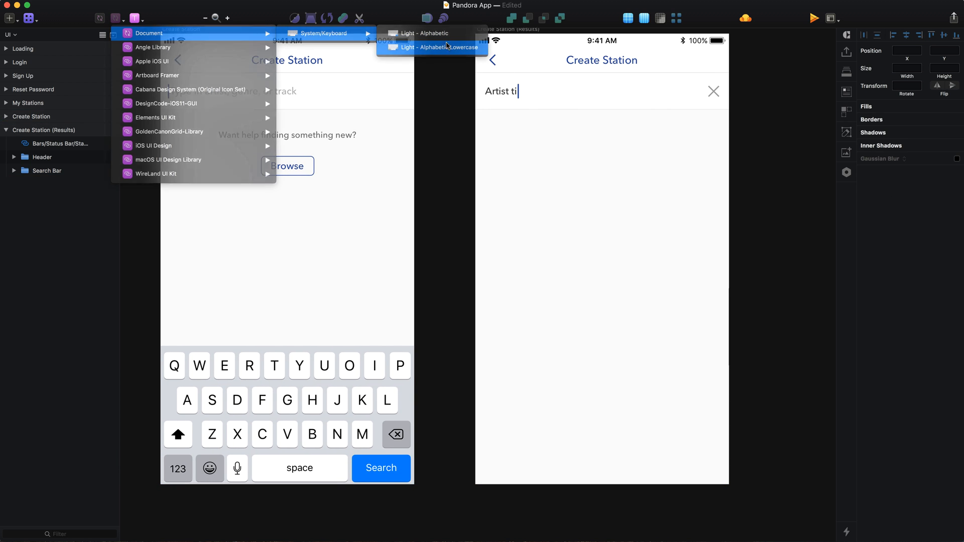
{"action": "left_click", "coordinate": [598, 405]}
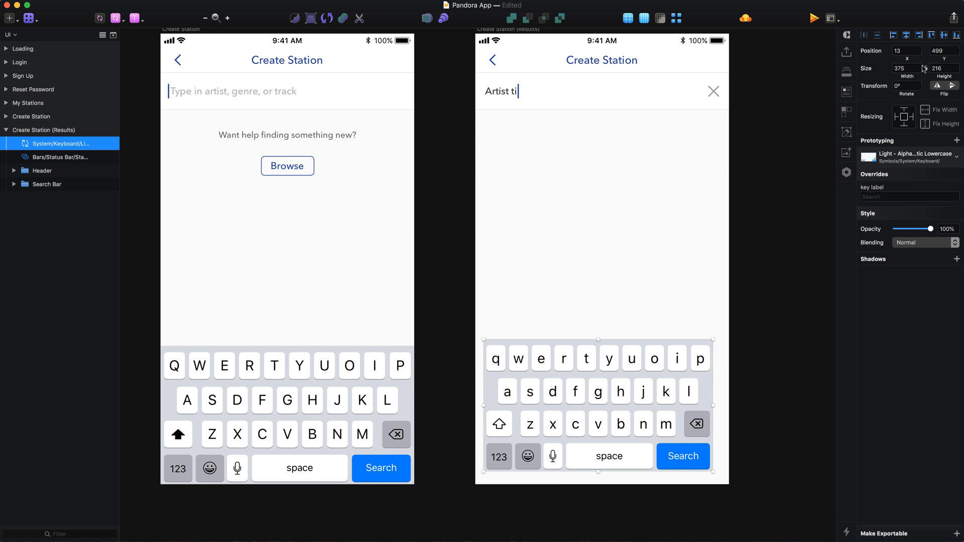
Resize the lowercase keyboard to 414 by 226 and align it to the left and bottom edges of the artboard.
{"action": "left_click", "coordinate": [943, 68]}
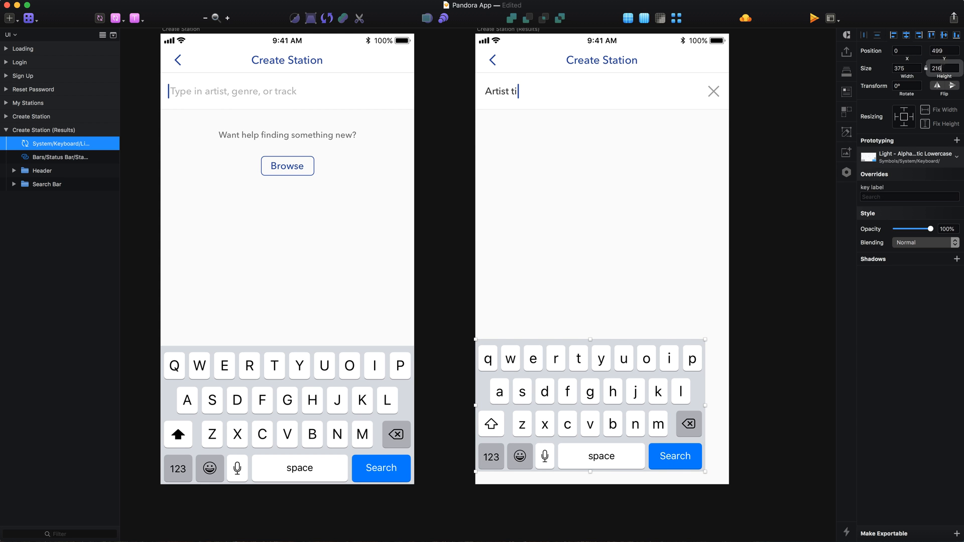
{"action": "key", "text": "shift+Up"}
{"action": "key", "text": "shift+Tab"}
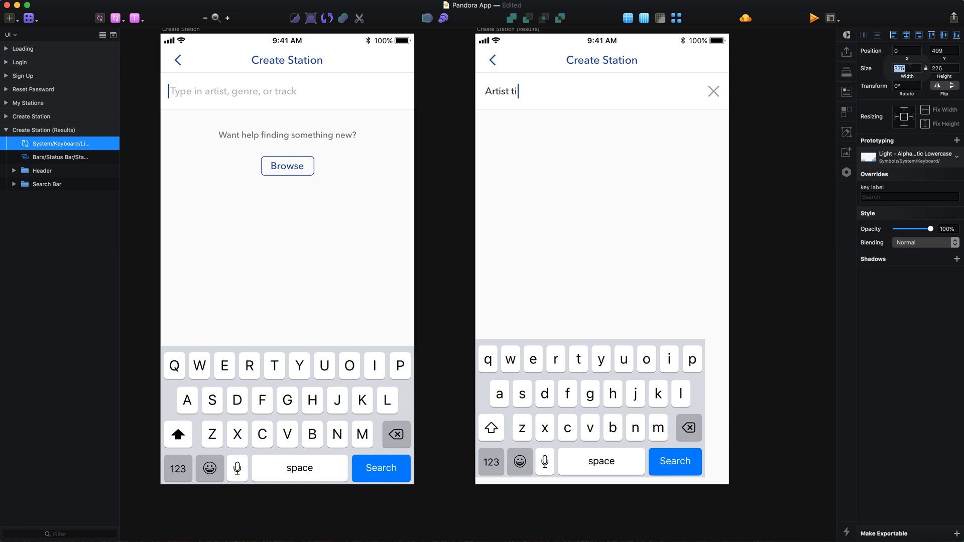
{"action": "key", "text": "Return"}
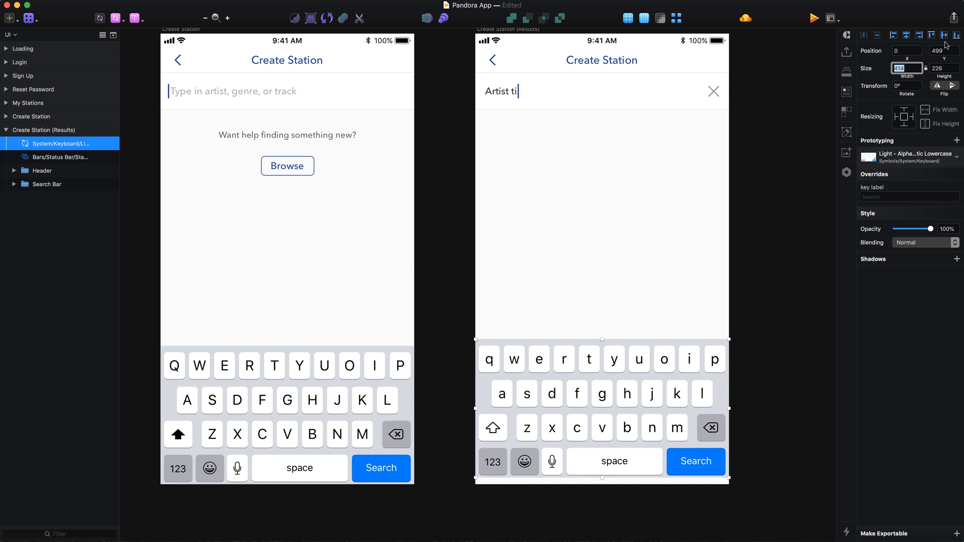
{"action": "left_click", "coordinate": [759, 359]}
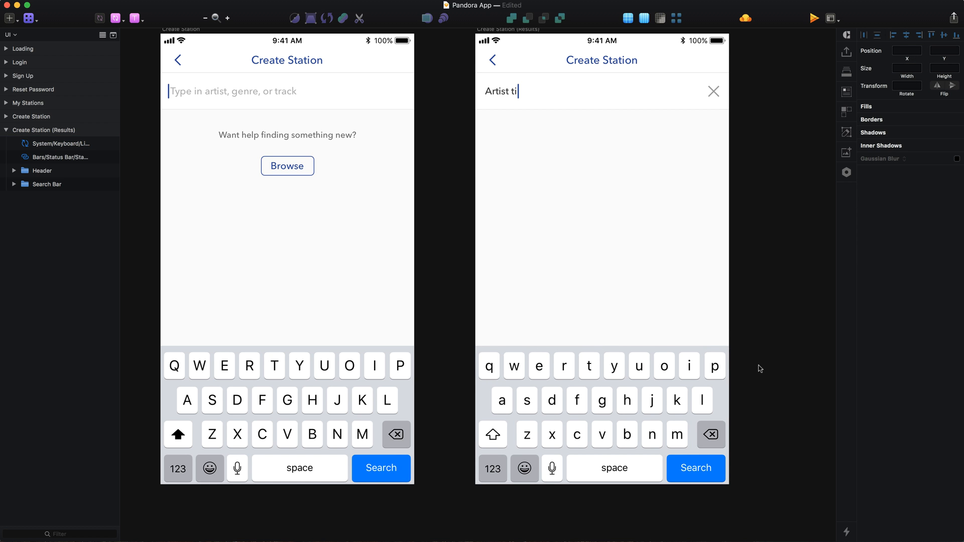
Send the lowercase keyboard to the back of the Create Station (Results) layers.
{"action": "key", "text": "super+0"}
{"action": "left_click", "coordinate": [587, 388]}
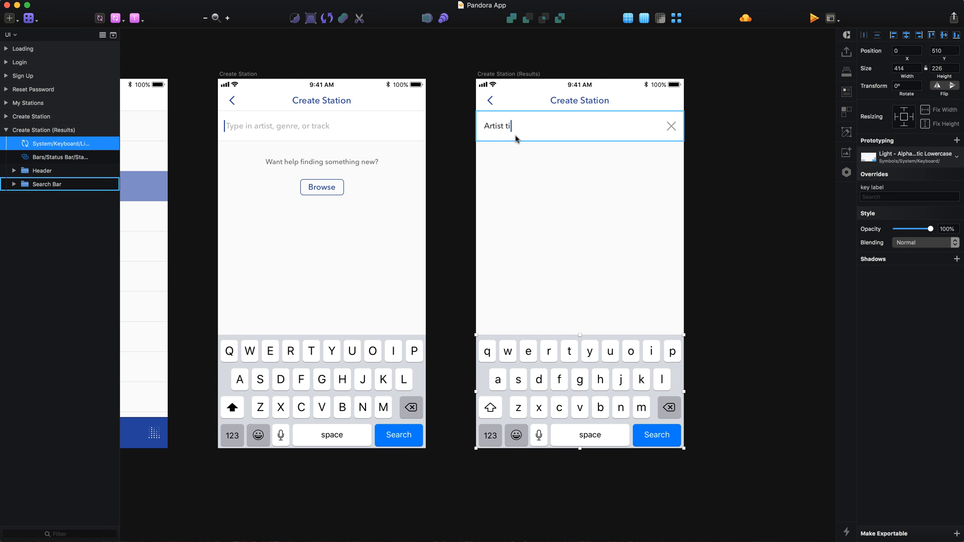
{"action": "scroll", "coordinate": [585, 134], "scroll_direction": "up", "scroll_amount": 1}
{"action": "scroll", "coordinate": [585, 134], "scroll_direction": "right", "scroll_amount": 1}
{"action": "left_click", "coordinate": [499, 229]}
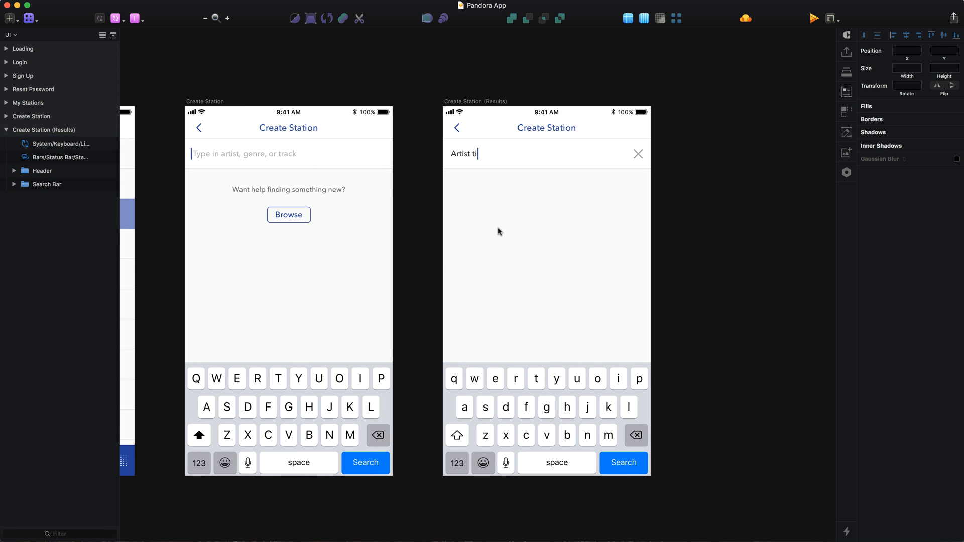
{"action": "left_click", "coordinate": [494, 424]}
{"action": "key", "text": "ctrl+alt+super+Down"}
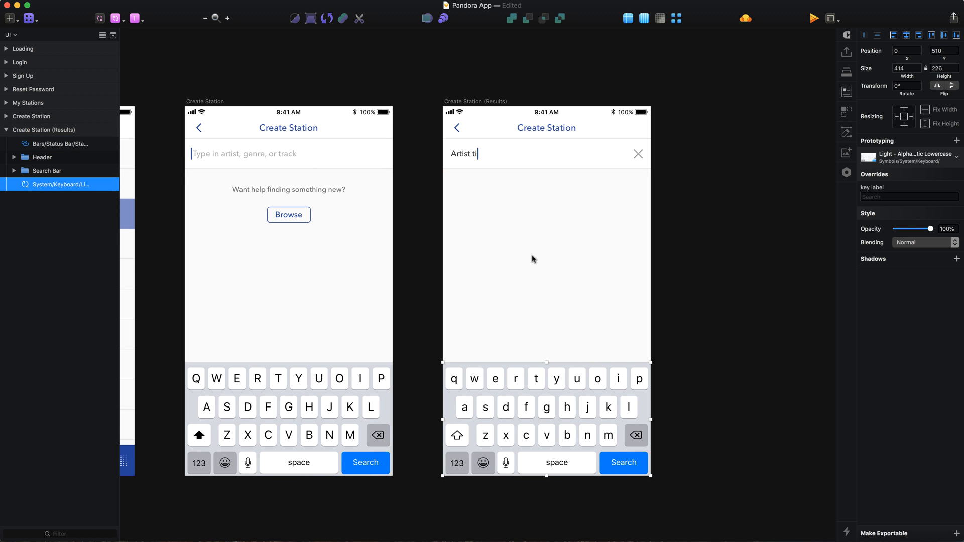
Draw a 414 wide rectangle directly below the search bar, spanning the artboard, and set its height to 32.
{"action": "scroll", "coordinate": [533, 259], "scroll_direction": "up", "scroll_amount": 3}
{"action": "key", "text": "r"}
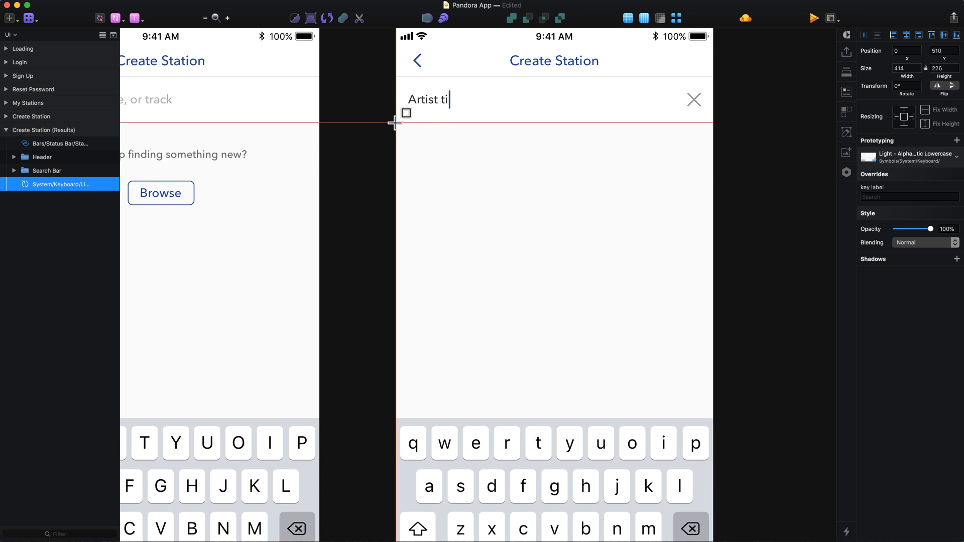
{"action": "left_click_drag", "start_coordinate": [396, 122], "coordinate": [714, 154]}
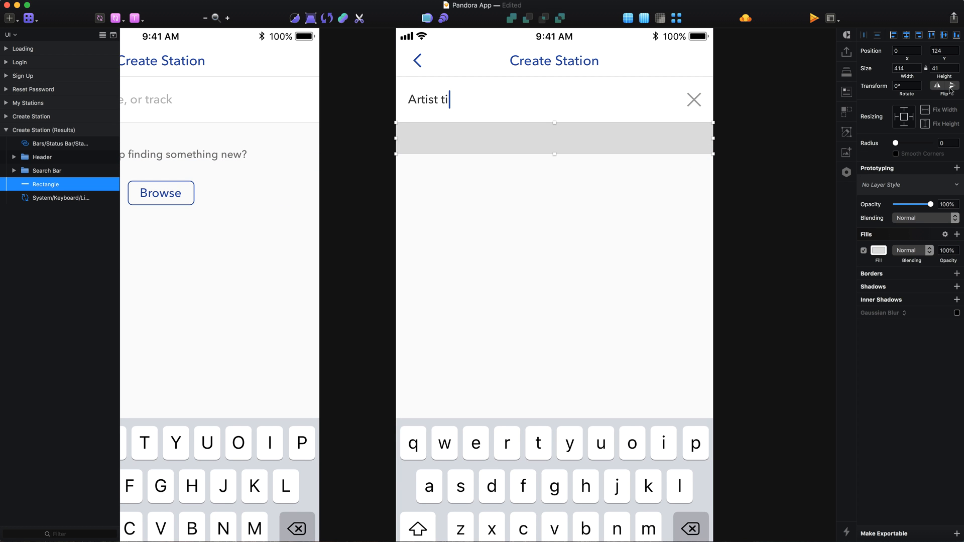
{"action": "left_click", "coordinate": [944, 68]}
{"action": "type", "text": "41"}
{"action": "key", "text": "BackSpace"}
{"action": "key", "text": "BackSpace"}
{"action": "type", "text": "32"}
{"action": "key", "text": "Return"}
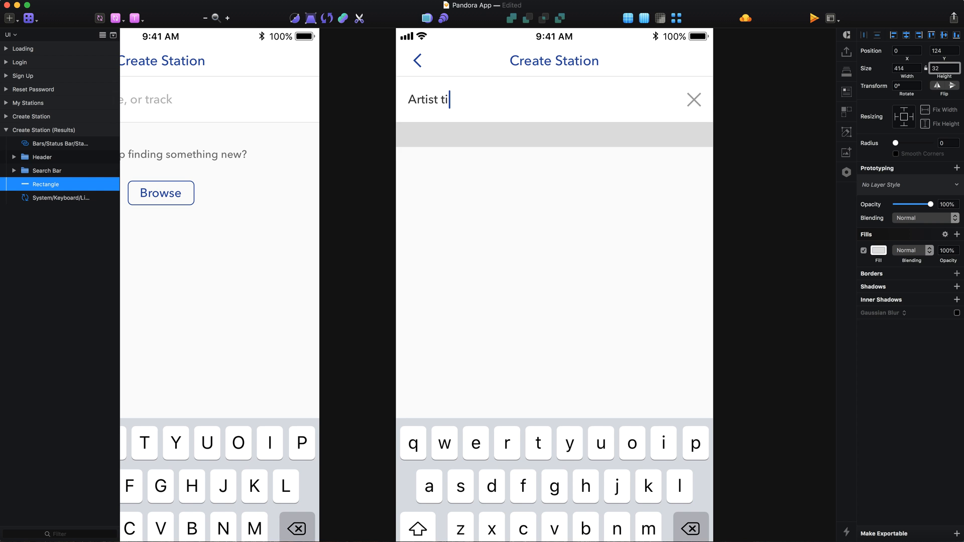
Set the rectangle's fill color to hex eee.
{"action": "left_click", "coordinate": [878, 251]}
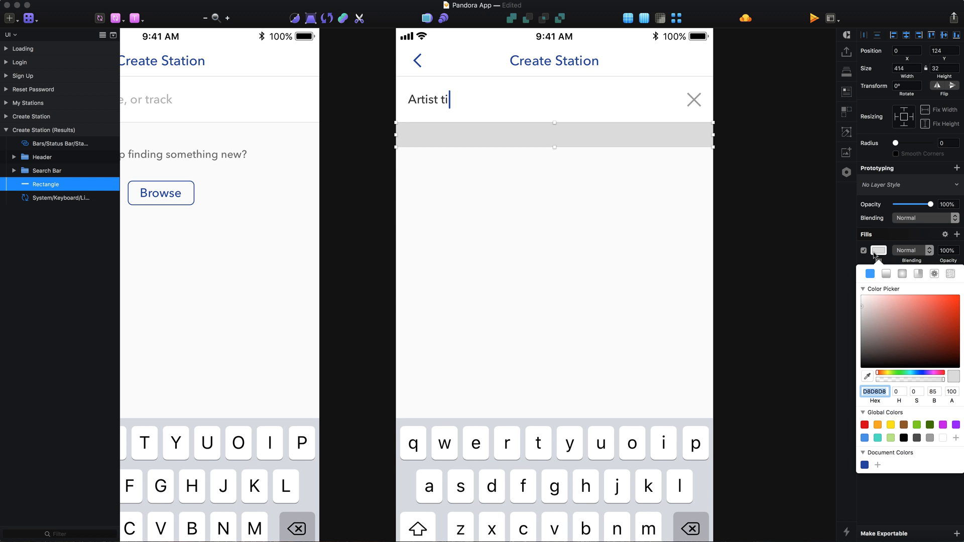
{"action": "type", "text": "eee"}
{"action": "key", "text": "Return"}
{"action": "left_click", "coordinate": [718, 122]}
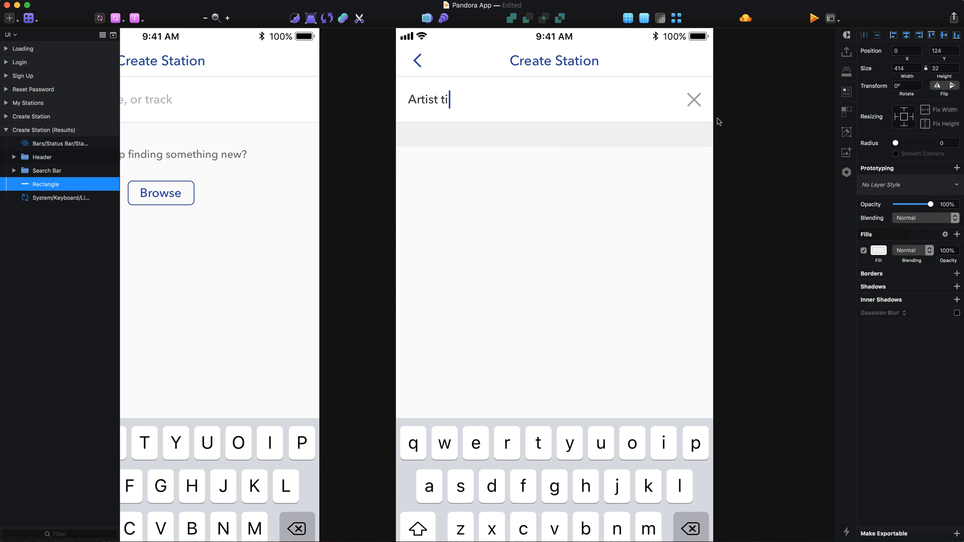
Add an inner shadow to the rectangle with a Y offset of -0.5 and a blur of 0.
{"action": "scroll", "coordinate": [672, 140], "scroll_direction": "up", "scroll_amount": 3}
{"action": "left_click", "coordinate": [913, 302]}
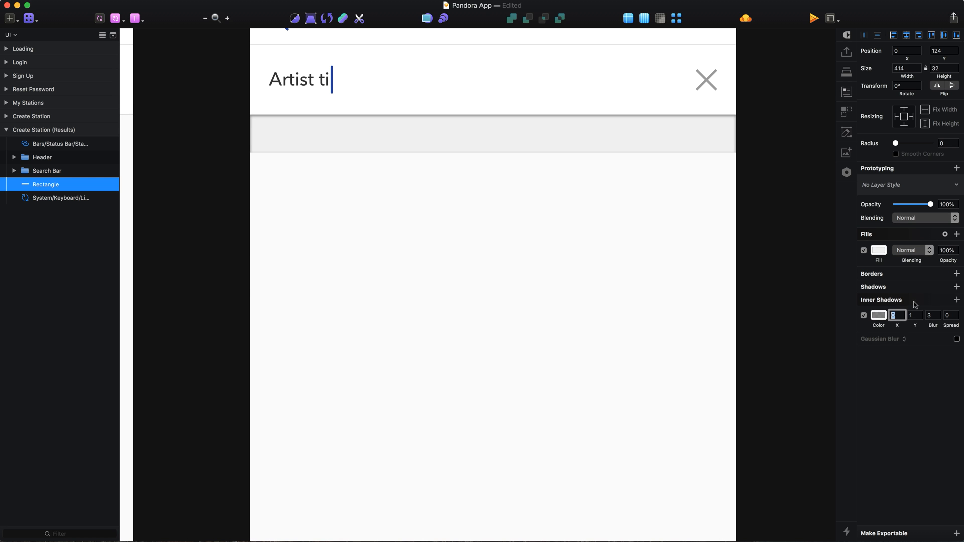
{"action": "left_click", "coordinate": [911, 316]}
{"action": "type", "text": "5"}
{"action": "key", "text": "Tab"}
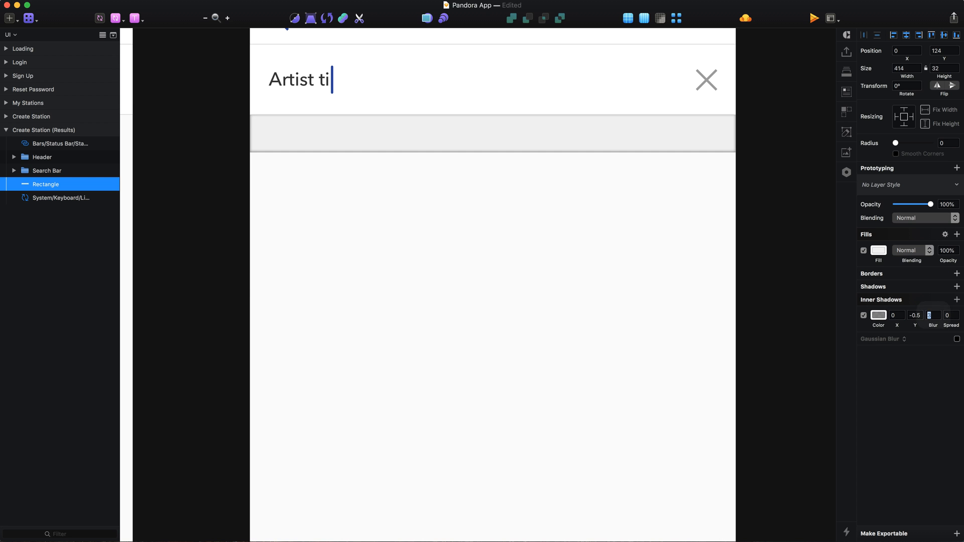
{"action": "type", "text": "0"}
{"action": "key", "text": "Return"}
Set the inner shadow's color to hex ccc at full opacity and deselect the rectangle.
{"action": "left_click", "coordinate": [879, 317]}
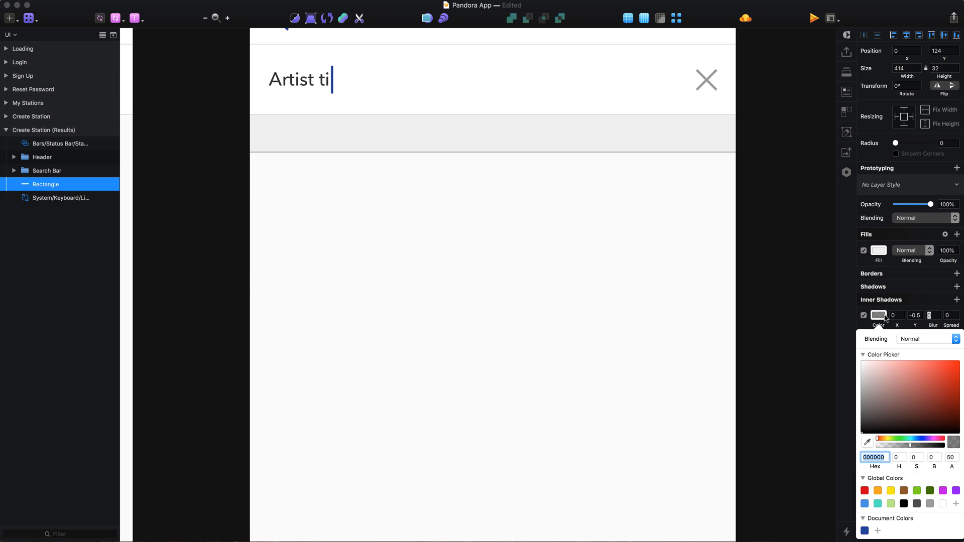
{"action": "type", "text": "ccc"}
{"action": "key", "text": "Return"}
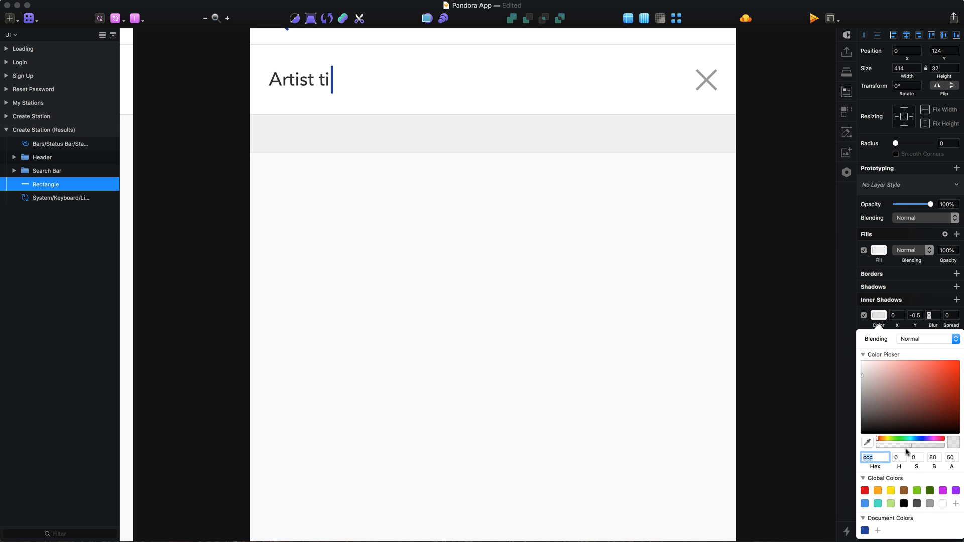
{"action": "left_click_drag", "start_coordinate": [910, 446], "coordinate": [958, 444]}
{"action": "left_click", "coordinate": [799, 363]}
{"action": "left_click", "coordinate": [758, 308]}
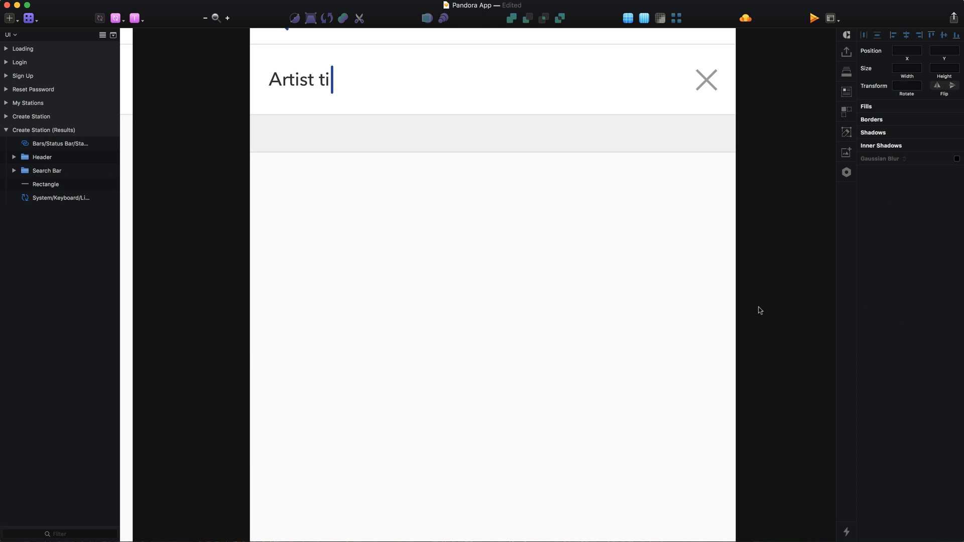
Rename the gray rectangle layer below the search bar to BG.
{"action": "scroll", "coordinate": [718, 286], "scroll_direction": "up", "scroll_amount": 4}
{"action": "scroll", "coordinate": [718, 286], "scroll_direction": "left", "scroll_amount": 3}
{"action": "left_click", "coordinate": [666, 246]}
{"action": "key", "text": "super+r"}
{"action": "type", "text": "BG"}
{"action": "key", "text": "Return"}
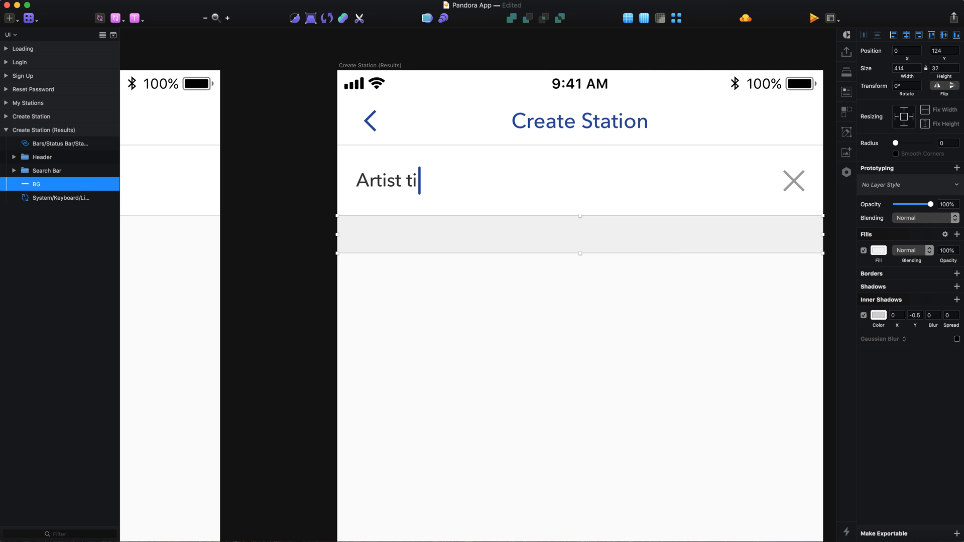
Group the BG layer and name the group Section Heading.
{"action": "key", "text": "super+g"}
{"action": "key", "text": "super+r"}
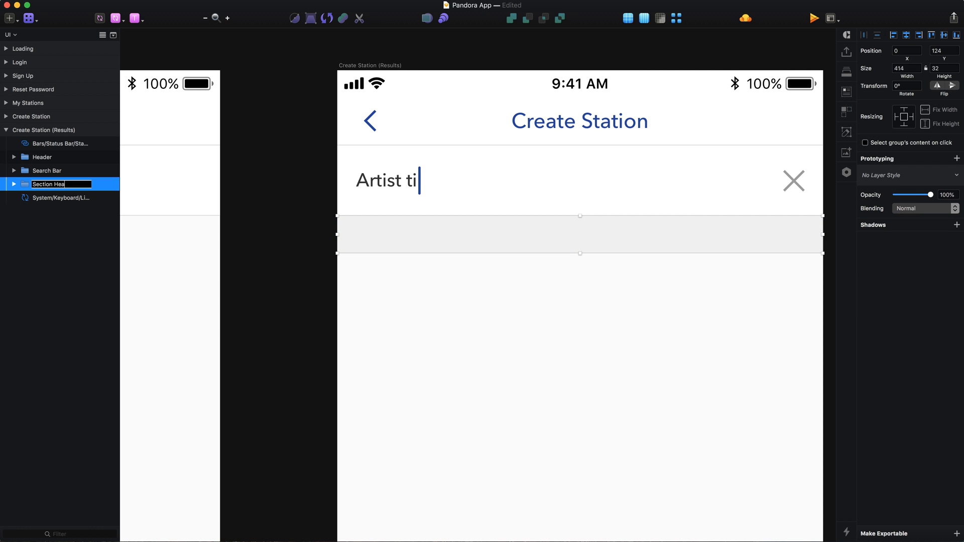
{"action": "key", "text": "Return"}
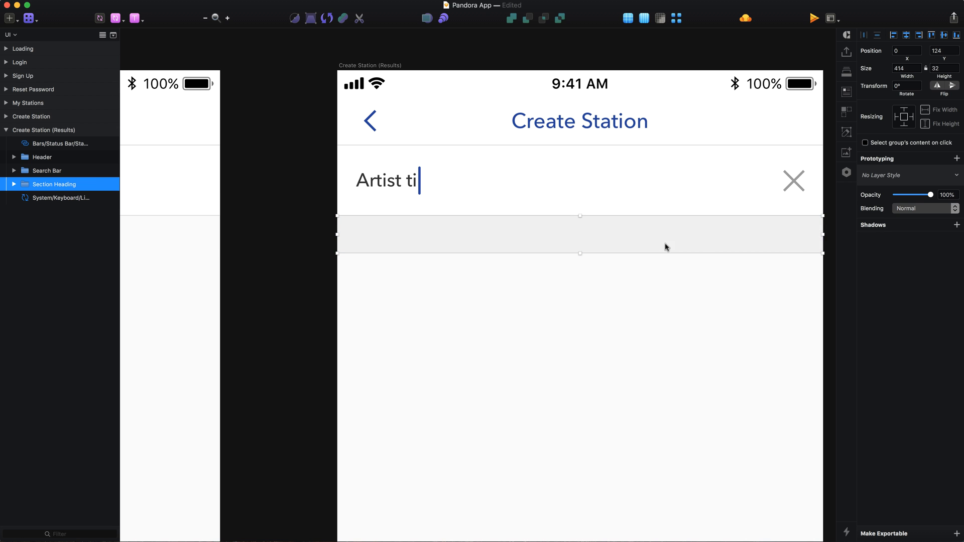
Add a text layer reading "Top Hits" inside the Section Heading group, over the gray bar.
{"action": "double_click", "coordinate": [508, 243]}
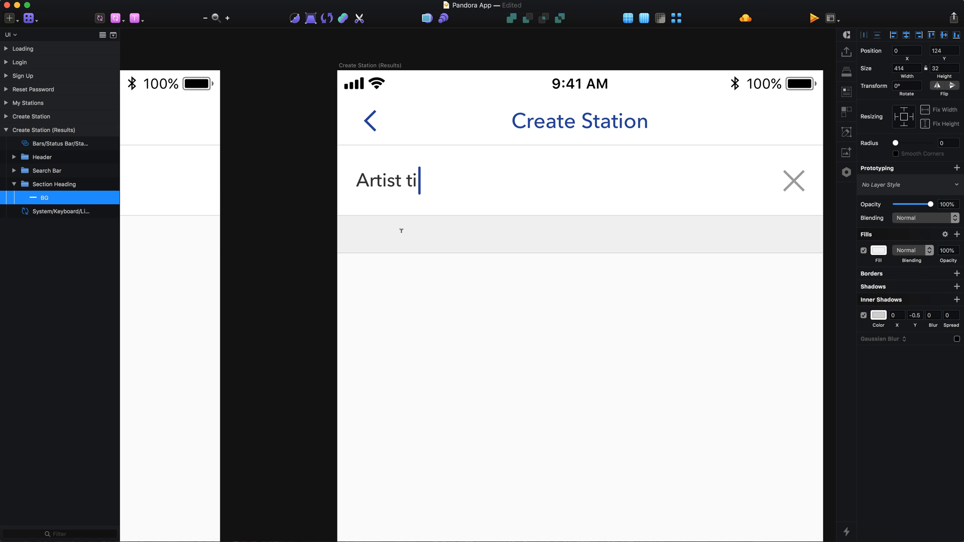
{"action": "key", "text": "t"}
{"action": "left_click", "coordinate": [367, 244]}
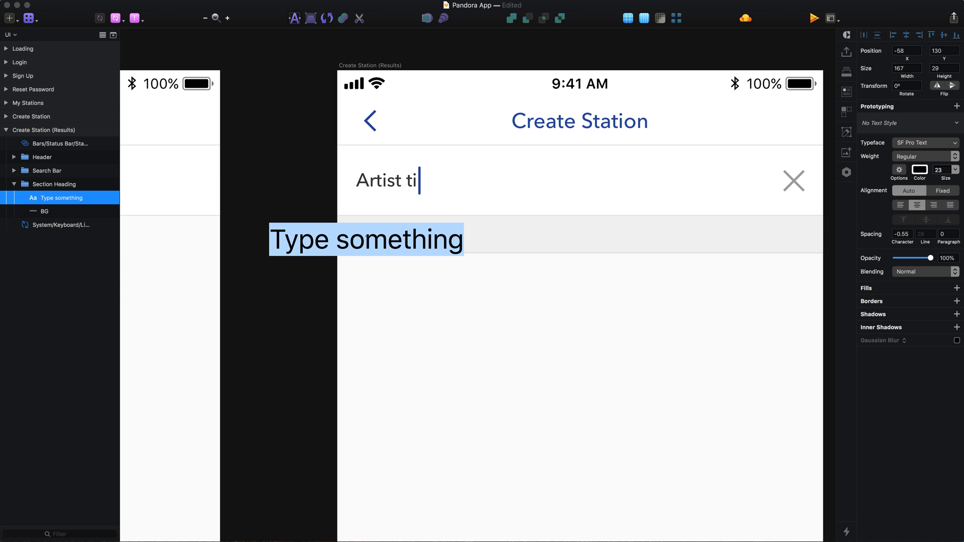
{"action": "type", "text": "Top"}
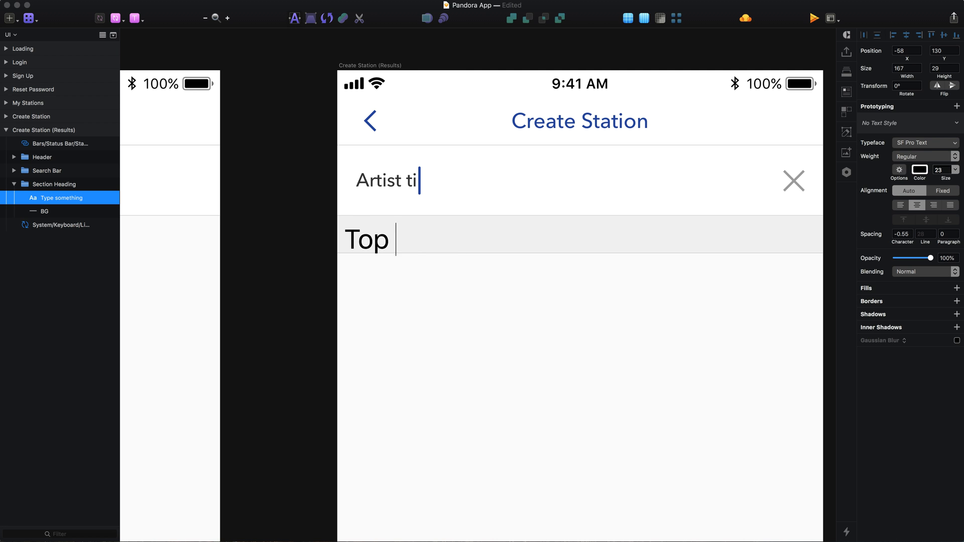
{"action": "type", "text": " Hits"}
{"action": "key", "text": "Escape"}
Nudge the Top Hits text to position X 10, Y 125 within the gray bar.
{"action": "key", "text": "Right"}
{"action": "key", "text": "Right"}
{"action": "key", "text": "Right"}
{"action": "key", "text": "Right"}
{"action": "key", "text": "shift+Right"}
{"action": "key", "text": "shift+Right"}
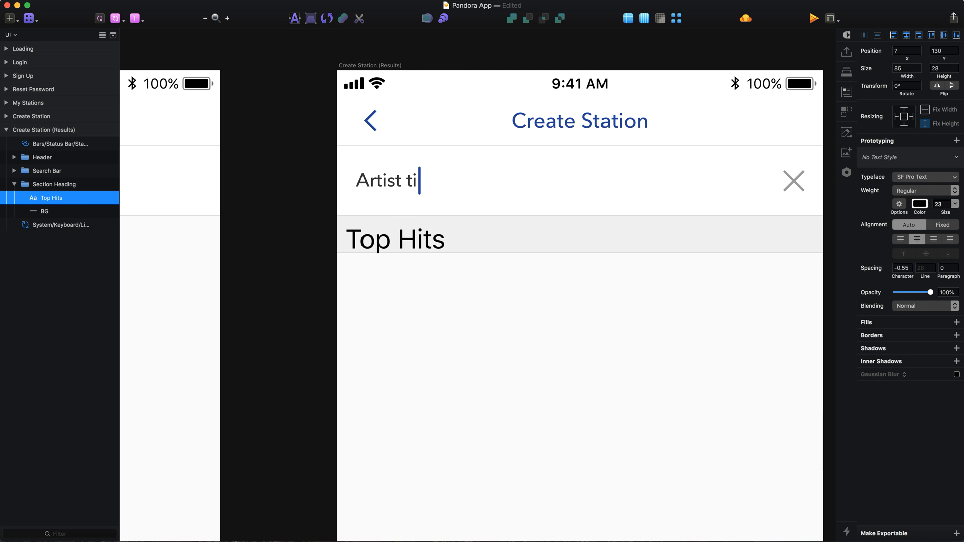
{"action": "key", "text": "shift+Up"}
{"action": "key", "text": "Down"}
{"action": "key", "text": "Down"}
{"action": "key", "text": "Right"}
{"action": "key", "text": "Right"}
{"action": "key", "text": "Down"}
{"action": "key", "text": "Down"}
{"action": "key", "text": "Right"}
{"action": "key", "text": "Down"}
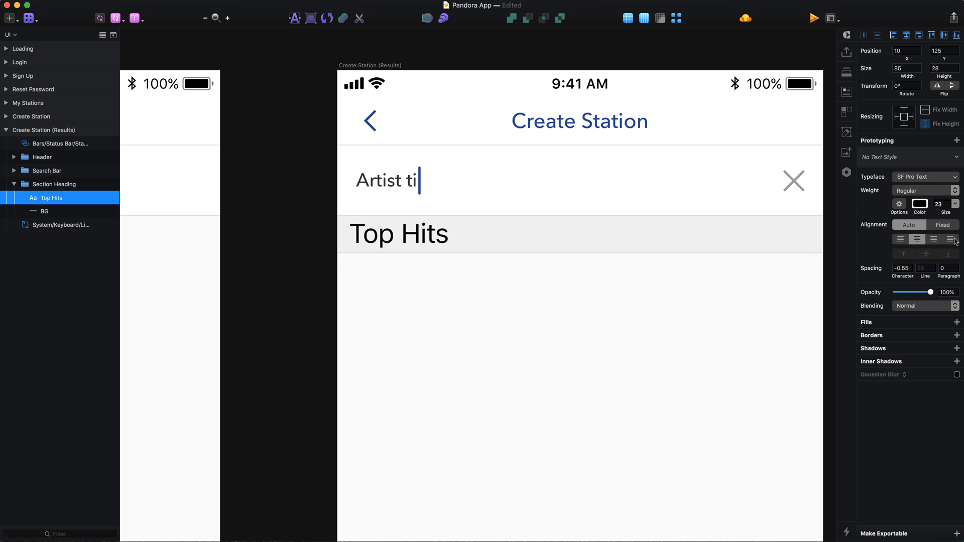
Style the Top Hits text in Avenir Next, Medium weight, size 10.
{"action": "left_click", "coordinate": [940, 176]}
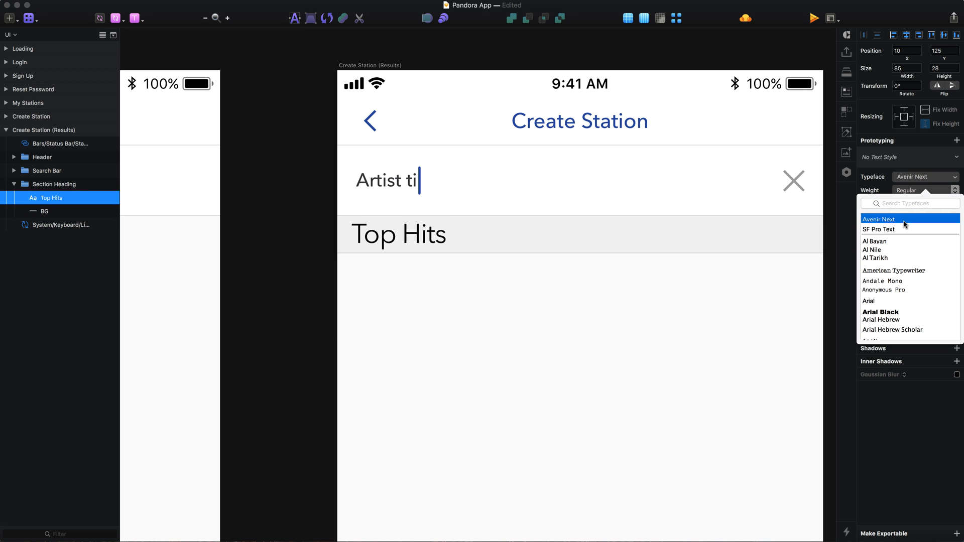
{"action": "left_click", "coordinate": [930, 177]}
{"action": "left_click", "coordinate": [930, 193]}
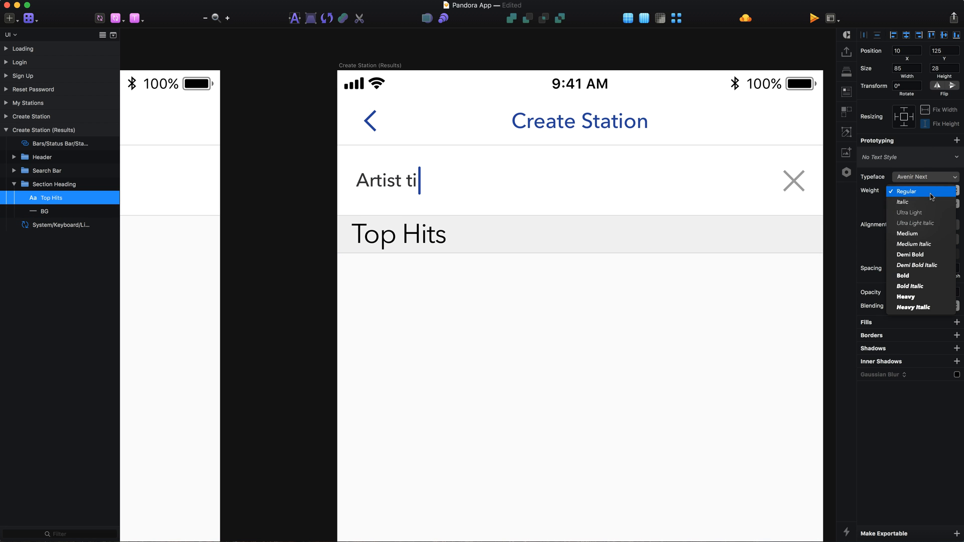
{"action": "left_click", "coordinate": [920, 234]}
{"action": "left_click", "coordinate": [939, 204]}
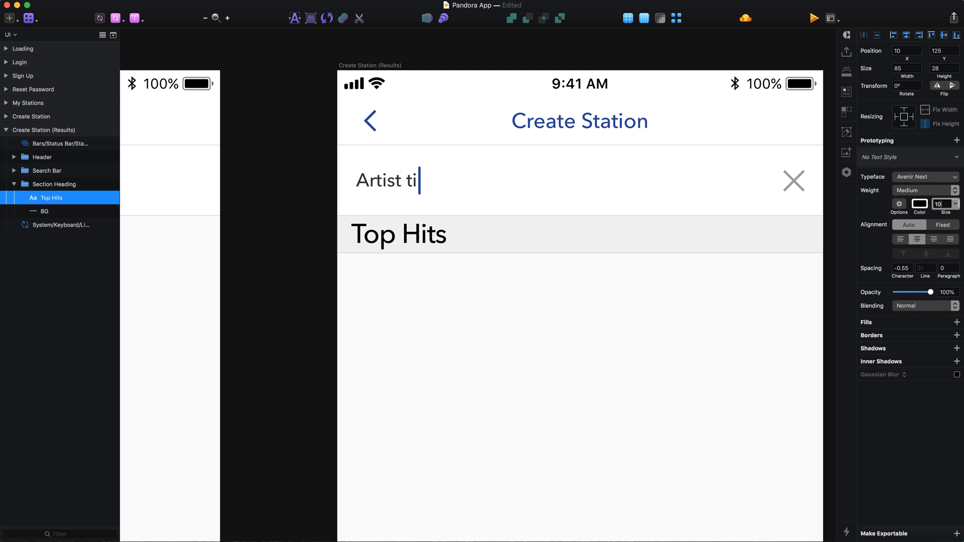
{"action": "type", "text": "10"}
{"action": "key", "text": "Return"}
Set the Top Hits text colour to hex 666.
{"action": "left_click", "coordinate": [920, 204]}
{"action": "type", "text": "6666"}
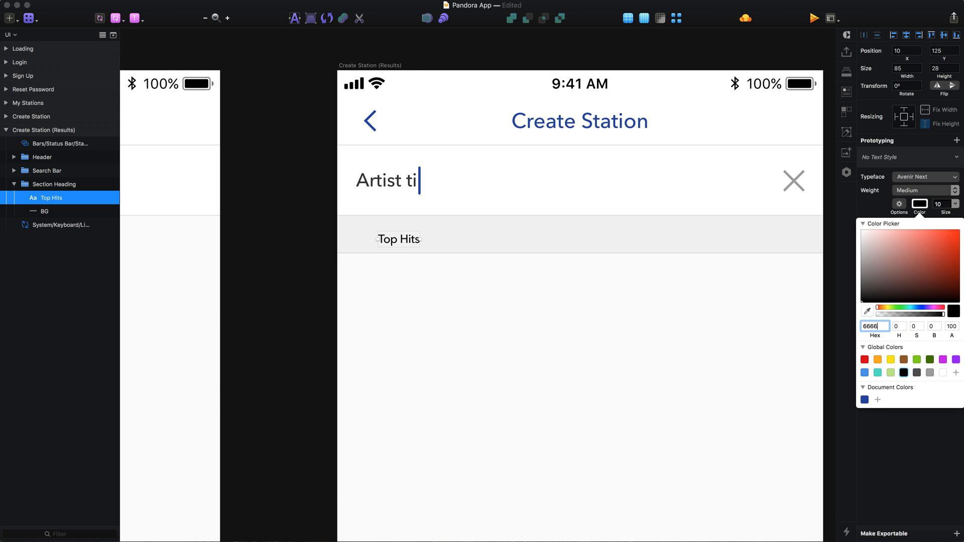
{"action": "key", "text": "Return"}
{"action": "key", "text": "BackSpace"}
{"action": "key", "text": "Return"}
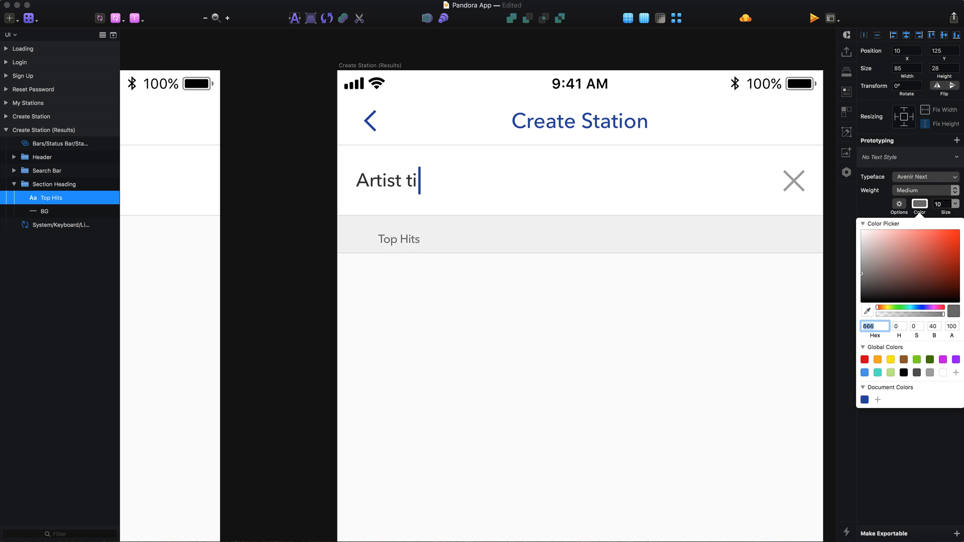
{"action": "left_click", "coordinate": [920, 206]}
Try a character spacing of -1 on the Top Hits text.
{"action": "left_click", "coordinate": [909, 272]}
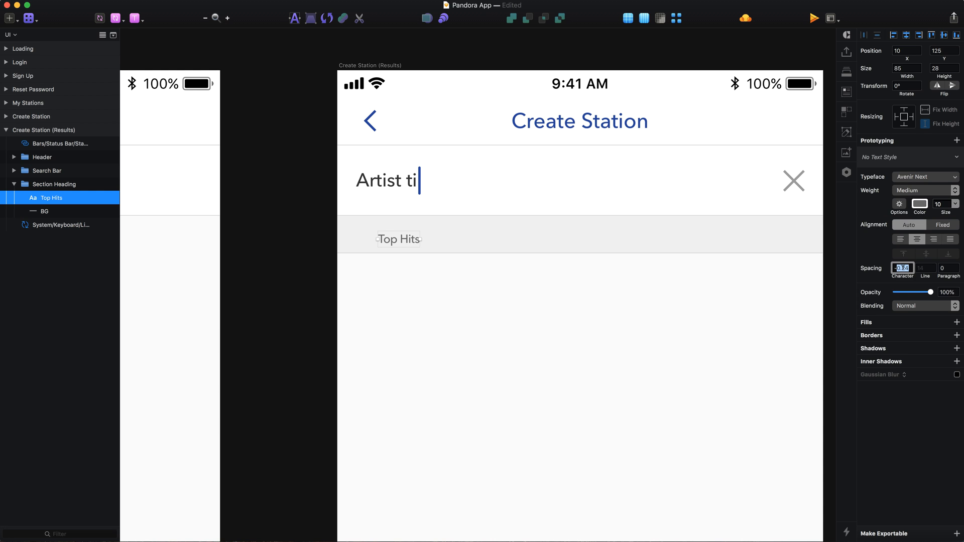
{"action": "type", "text": "-1"}
{"action": "key", "text": "Return"}
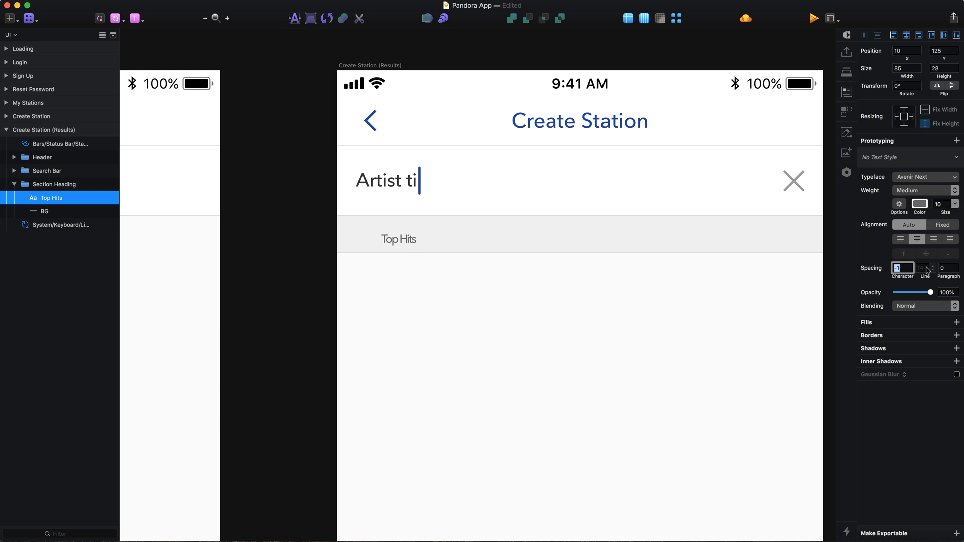
Set the character spacing of the Top Hits text to 1.
{"action": "left_click", "coordinate": [581, 294]}
{"action": "left_click", "coordinate": [404, 244]}
{"action": "left_click", "coordinate": [902, 267]}
{"action": "type", "text": "1"}
{"action": "key", "text": "Return"}
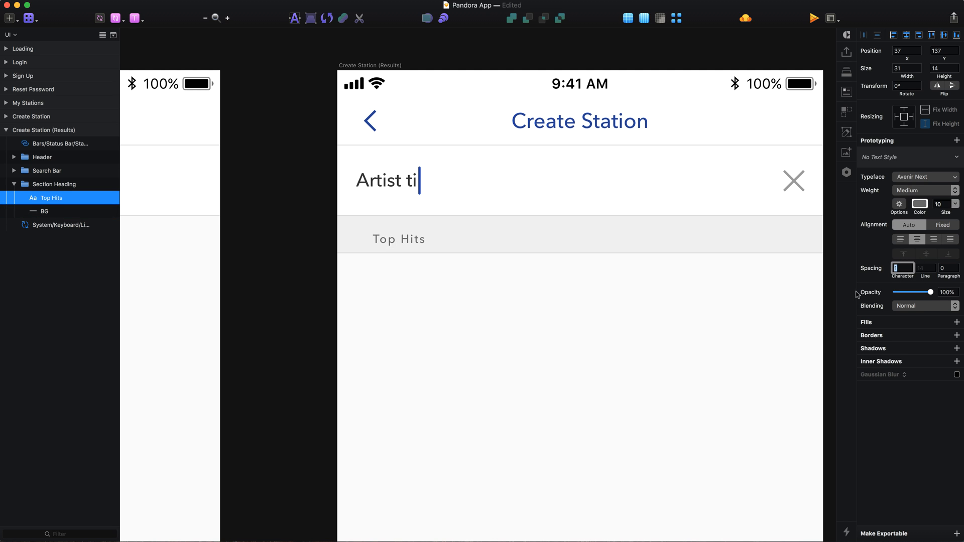
Apply the Uppercase text transform to the Top Hits heading.
{"action": "left_click", "coordinate": [899, 206]}
{"action": "left_click", "coordinate": [865, 279]}
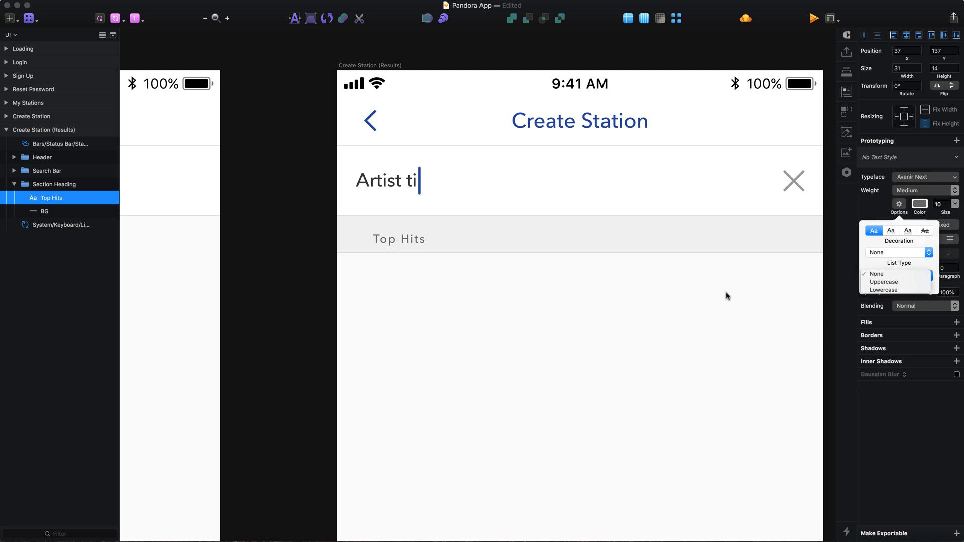
{"action": "left_click", "coordinate": [426, 271]}
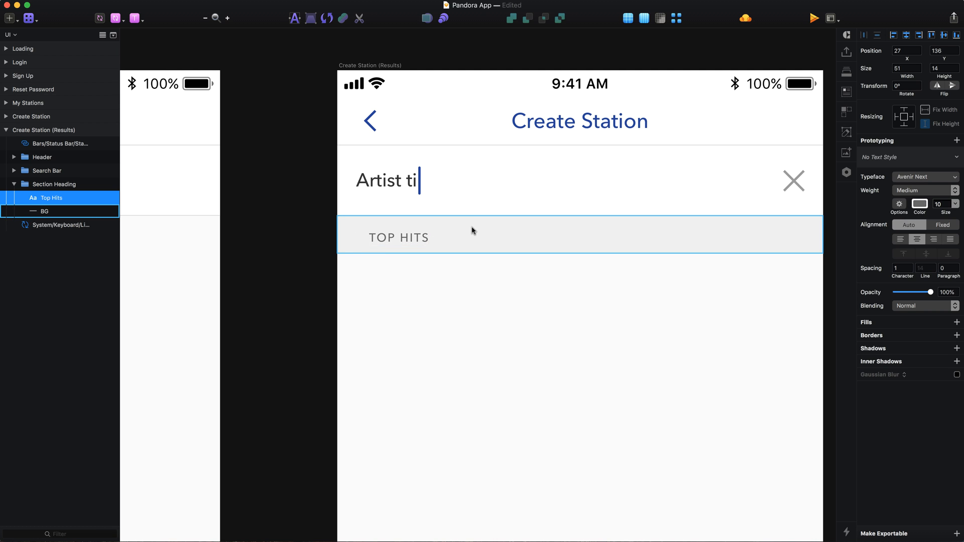
Nudge the Top Hits heading text to position X 16, Y 133 within the gray bar.
{"action": "key", "text": "Up"}
{"action": "key", "text": "Up"}
{"action": "key", "text": "Up"}
{"action": "key", "text": "Up"}
{"action": "key", "text": "Up"}
{"action": "key", "text": "Left"}
{"action": "key", "text": "Left"}
{"action": "key", "text": "Left"}
{"action": "key", "text": "Left"}
{"action": "key", "text": "Left"}
{"action": "key", "text": "Left"}
{"action": "key", "text": "Left"}
{"action": "key", "text": "Left"}
{"action": "key", "text": "Left"}
{"action": "key", "text": "Left"}
{"action": "key", "text": "Left"}
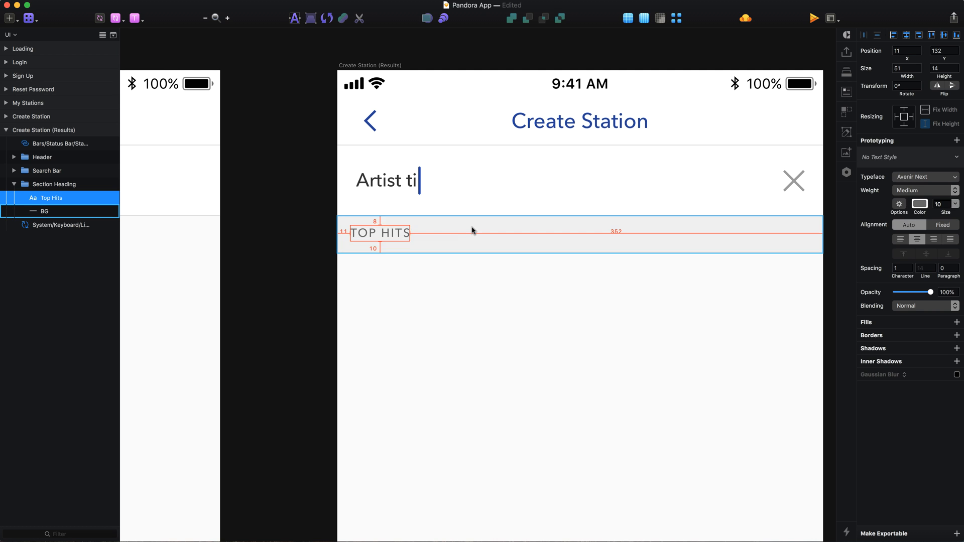
{"action": "key", "text": "Down"}
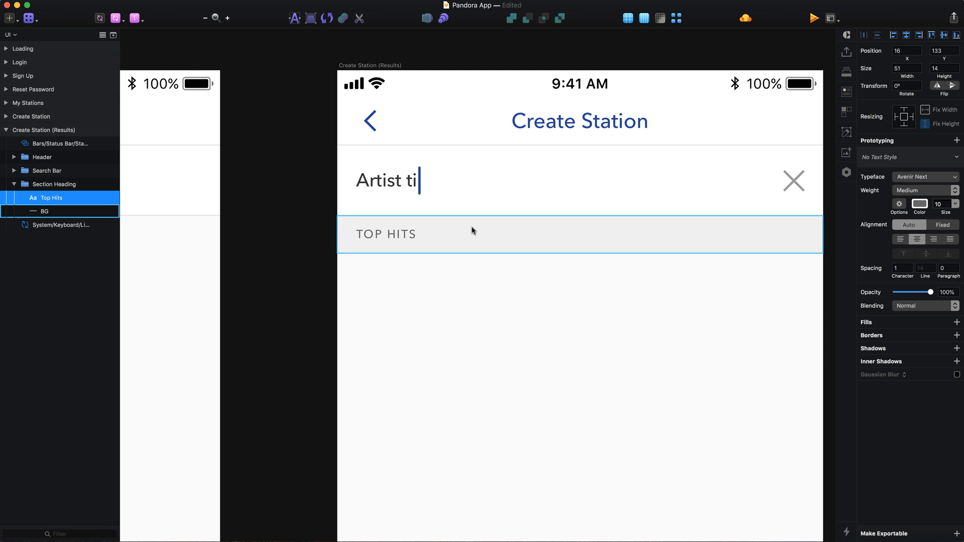
Collapse the Section Heading group, then duplicate the Search Bar group and place the copy directly below the heading at Y 156.
{"action": "left_click", "coordinate": [54, 184]}
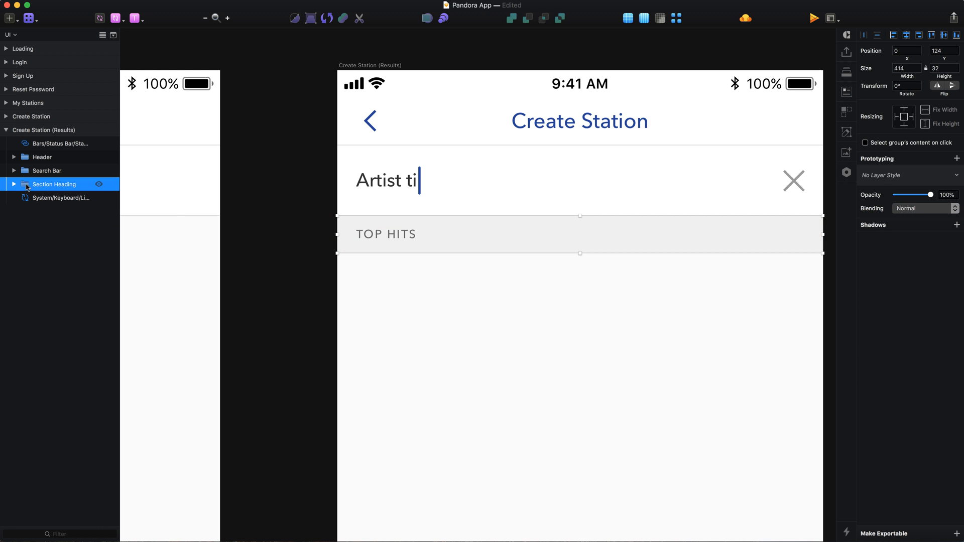
{"action": "left_click", "coordinate": [472, 167]}
{"action": "left_click_drag", "start_coordinate": [521, 177], "coordinate": [522, 275]}
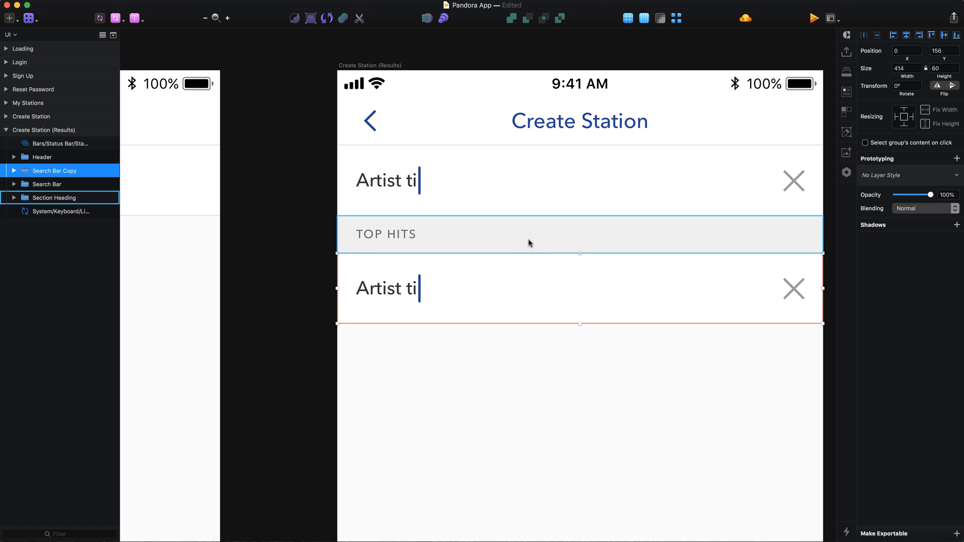
{"action": "key", "text": "alt+shift+Down"}
{"action": "key", "text": "alt+shift+Up"}
Set the height of the BG layer in the copied search bar to 56.
{"action": "double_click", "coordinate": [521, 280]}
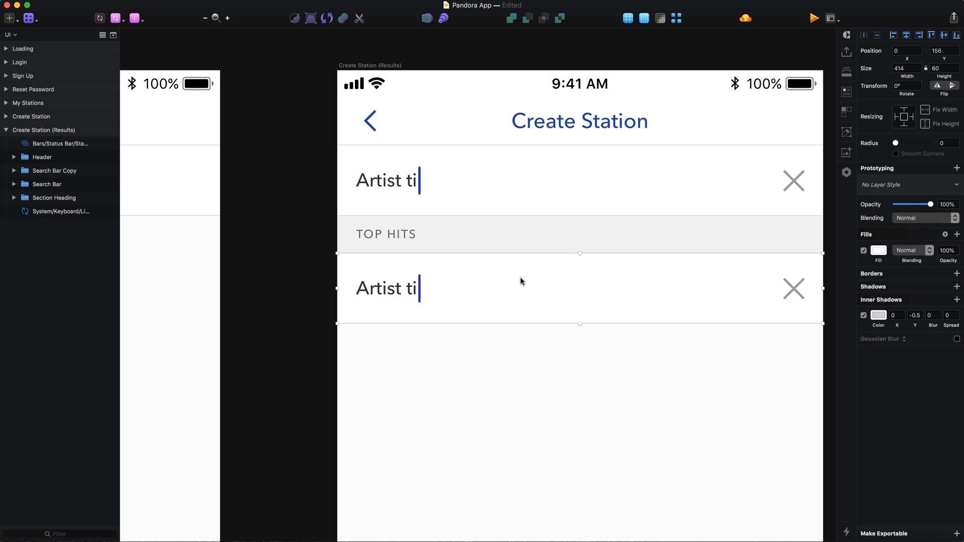
{"action": "left_click_drag", "start_coordinate": [955, 69], "coordinate": [668, 59]}
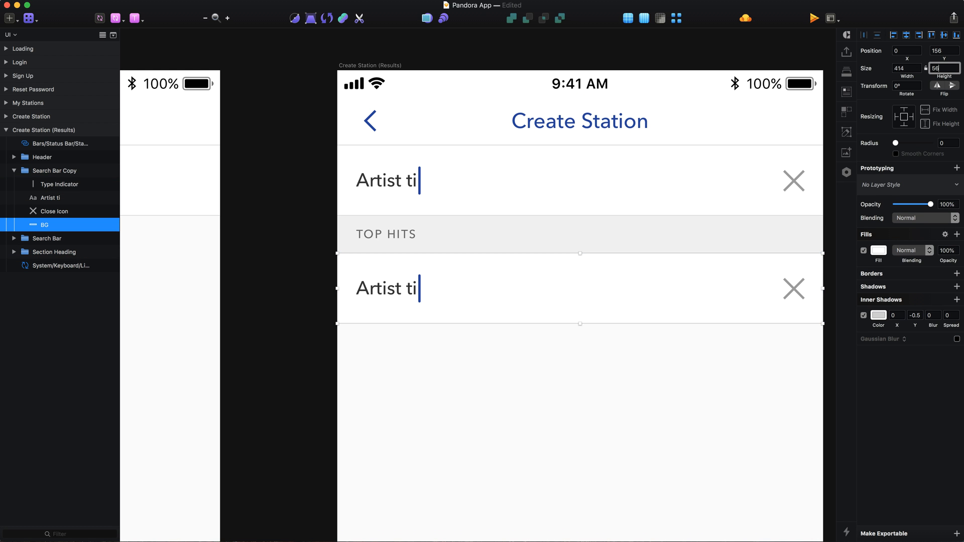
{"action": "type", "text": "56"}
{"action": "key", "text": "Return"}
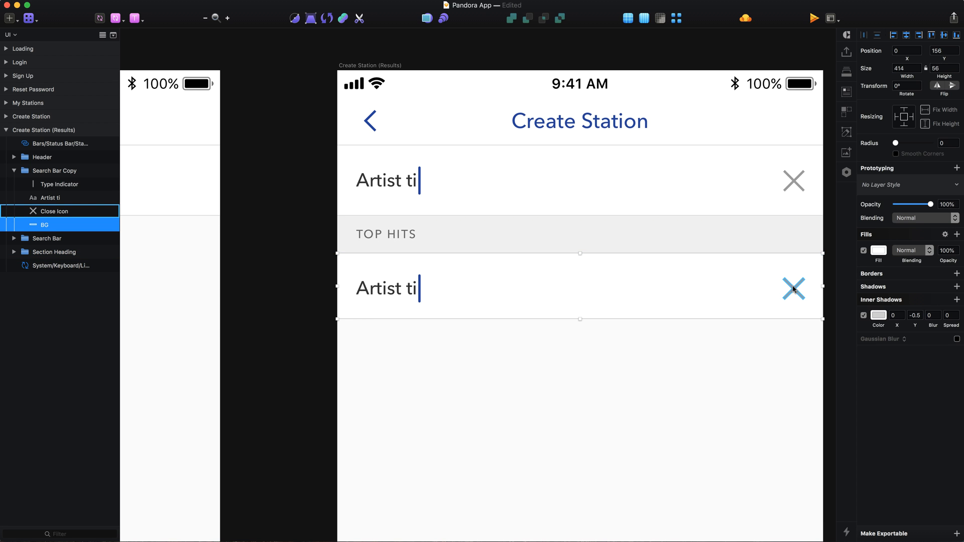
Delete the close icon and the type indicator from the copied search bar.
{"action": "left_click", "coordinate": [793, 289]}
{"action": "left_click", "coordinate": [419, 290], "text": "shift"}
{"action": "key", "text": "Delete"}
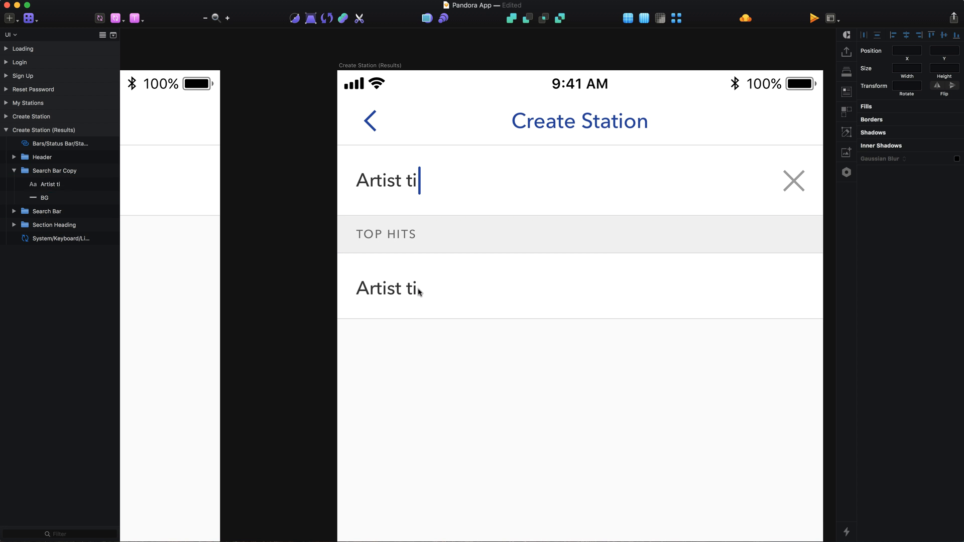
Change the text in the copied search bar to "Artist Title".
{"action": "left_click", "coordinate": [383, 287]}
{"action": "key", "text": "Return"}
{"action": "key", "text": "BackSpace"}
{"action": "key", "text": "BackSpace"}
{"action": "type", "text": "Ti"}
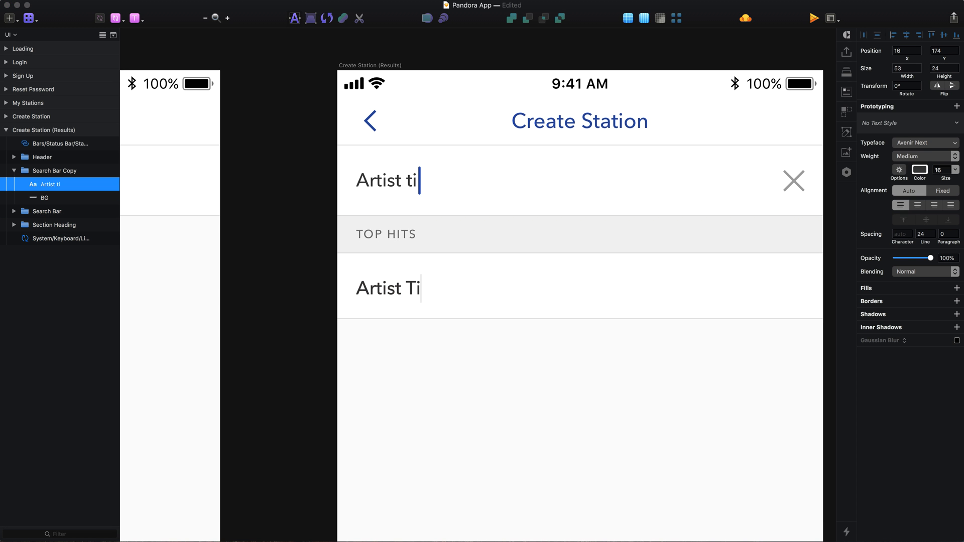
{"action": "type", "text": "tle"}
{"action": "key", "text": "BackSpace"}
{"action": "key", "text": "BackSpace"}
{"action": "type", "text": "tle"}
{"action": "key", "text": "Escape"}
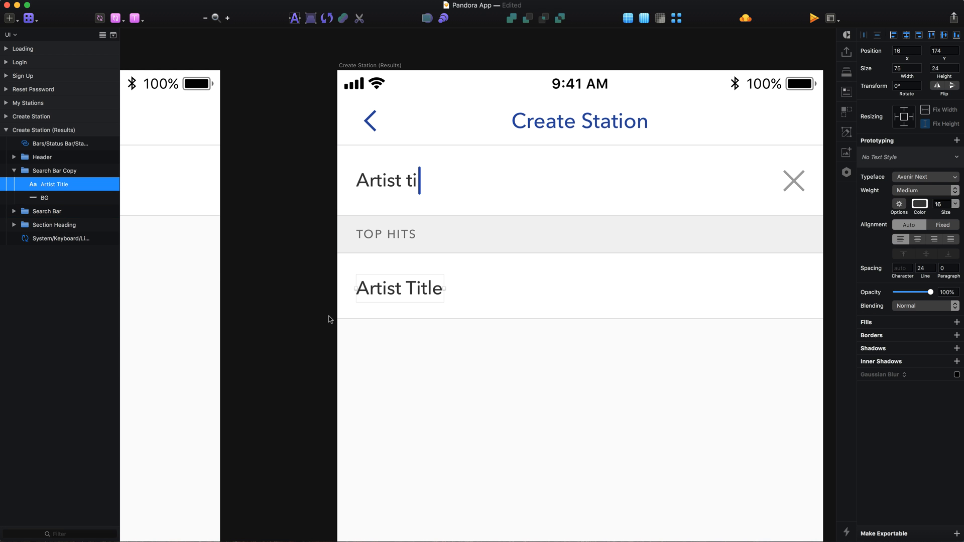
Set the Artist Title text colour to hex 666.
{"action": "left_click", "coordinate": [920, 204]}
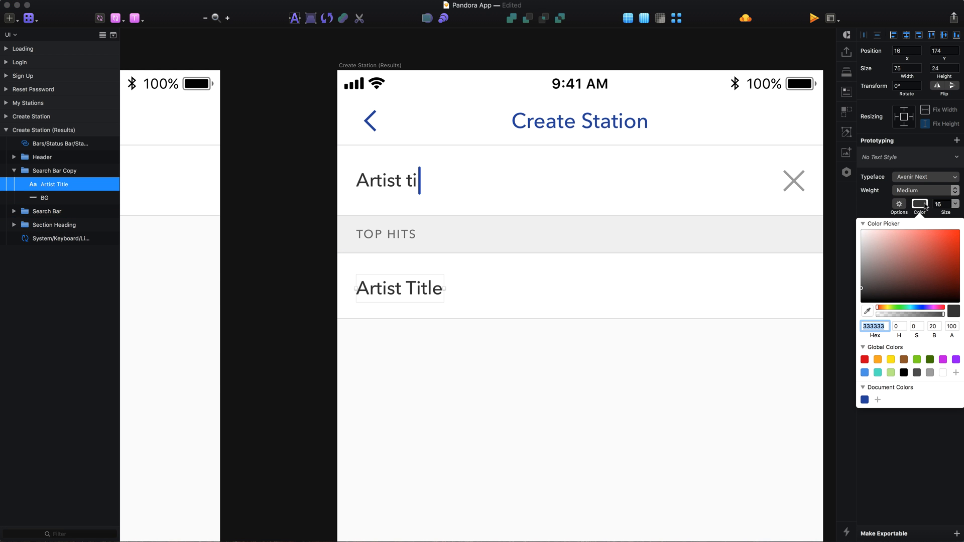
{"action": "type", "text": "666"}
{"action": "key", "text": "Return"}
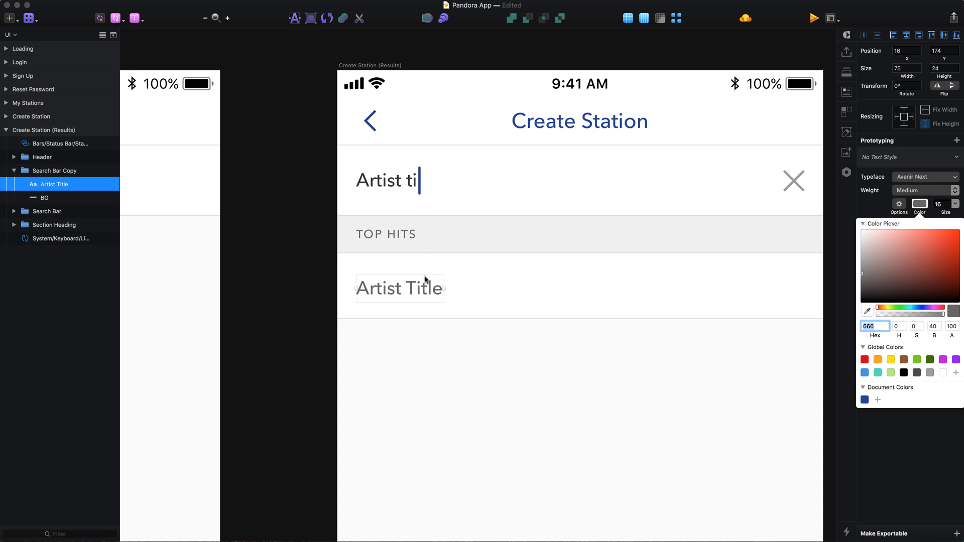
{"action": "left_click", "coordinate": [471, 288]}
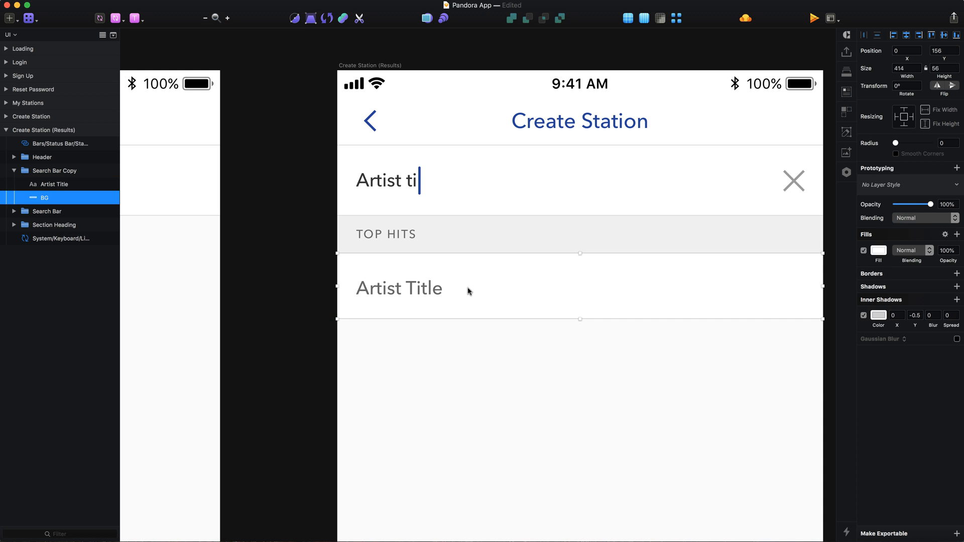
Nudge the Artist Title text up to Y 172 so it is vertically centred in its row.
{"action": "left_click", "coordinate": [416, 288]}
{"action": "key", "text": "Up"}
{"action": "key", "text": "Up"}
{"action": "key", "text": "alt"}
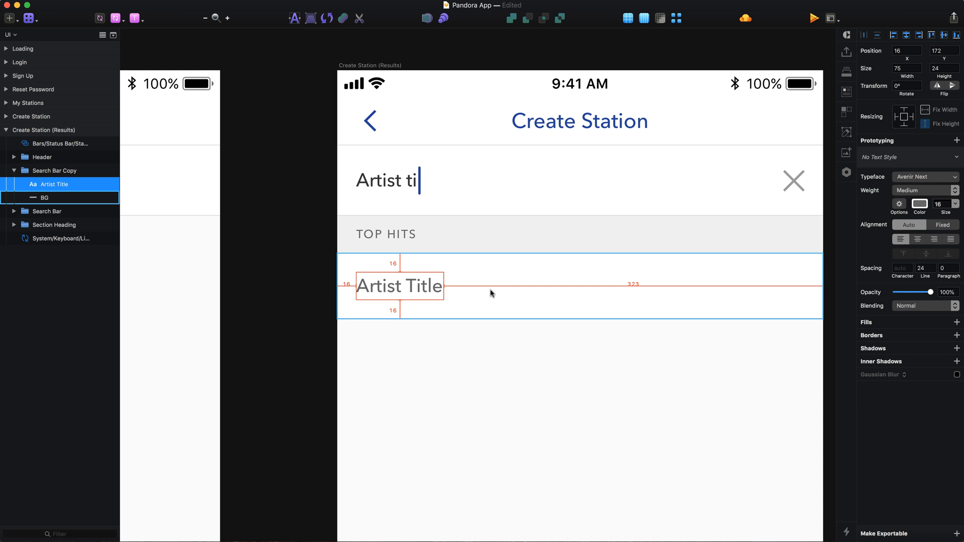
Rename the Search Bar Copy group to Result and move it below Section Heading in the layer order.
{"action": "double_click", "coordinate": [56, 170]}
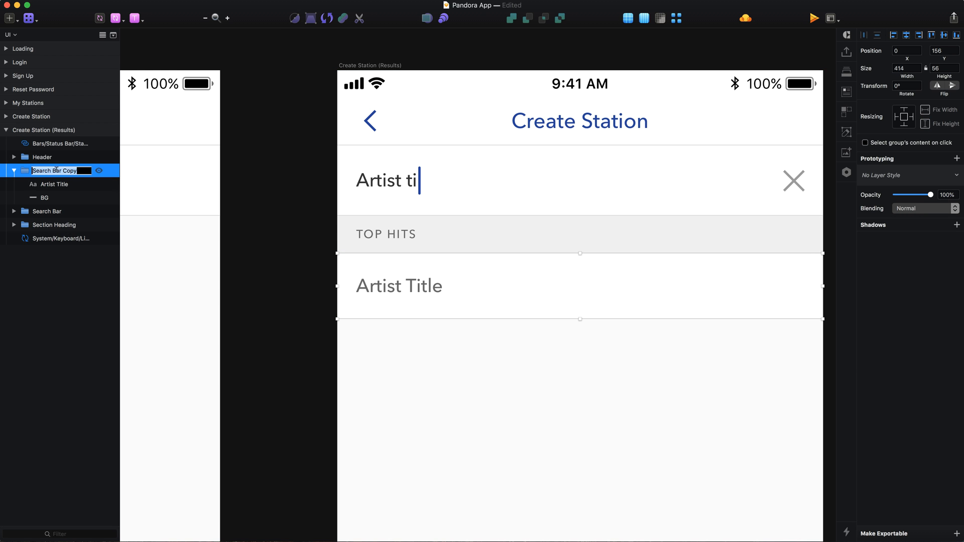
{"action": "type", "text": "Result"}
{"action": "key", "text": "Return"}
{"action": "key", "text": "super+alt+Down"}
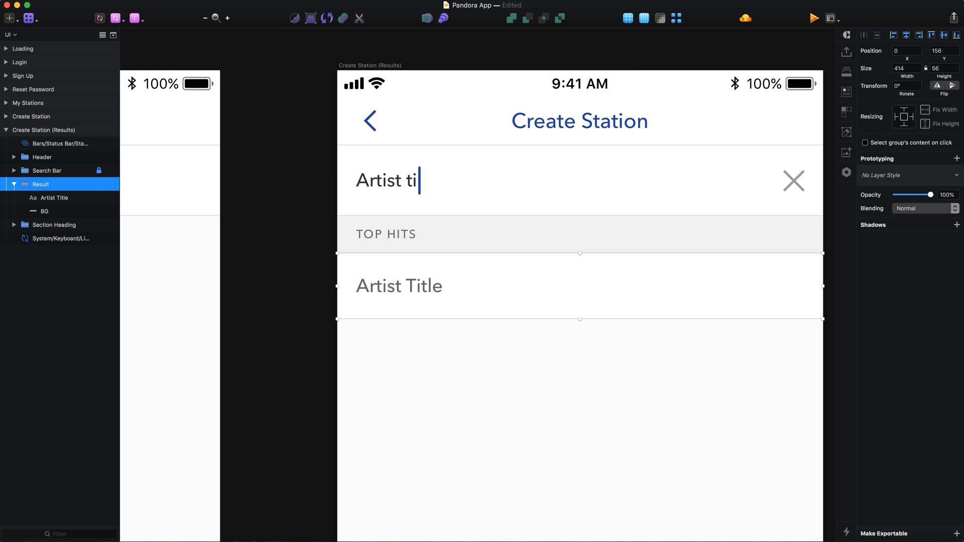
{"action": "left_click", "coordinate": [14, 185]}
{"action": "key", "text": "super+alt+Down"}
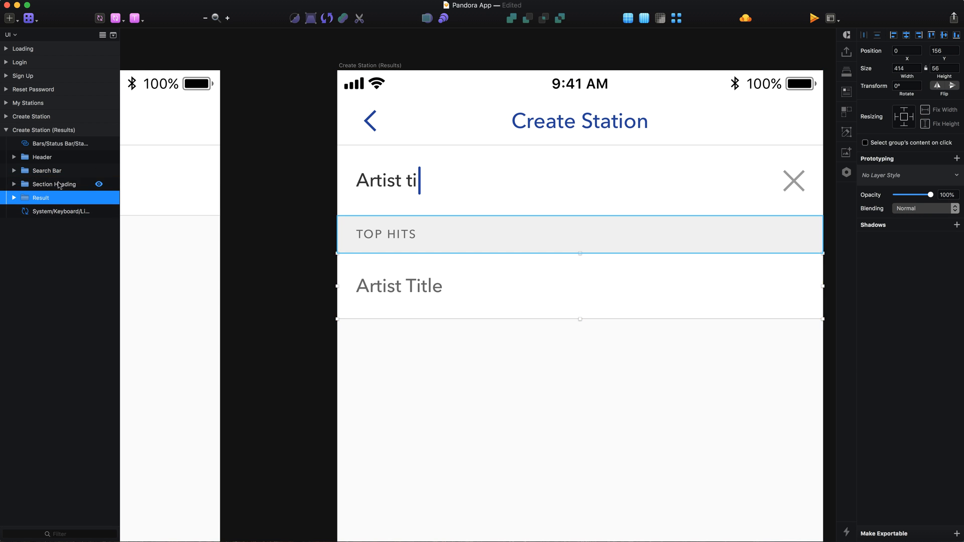
Group Section Heading and Result as a group named Results and move it beneath the keyboard layer.
{"action": "left_click", "coordinate": [71, 184], "text": "shift"}
{"action": "key", "text": "super+g"}
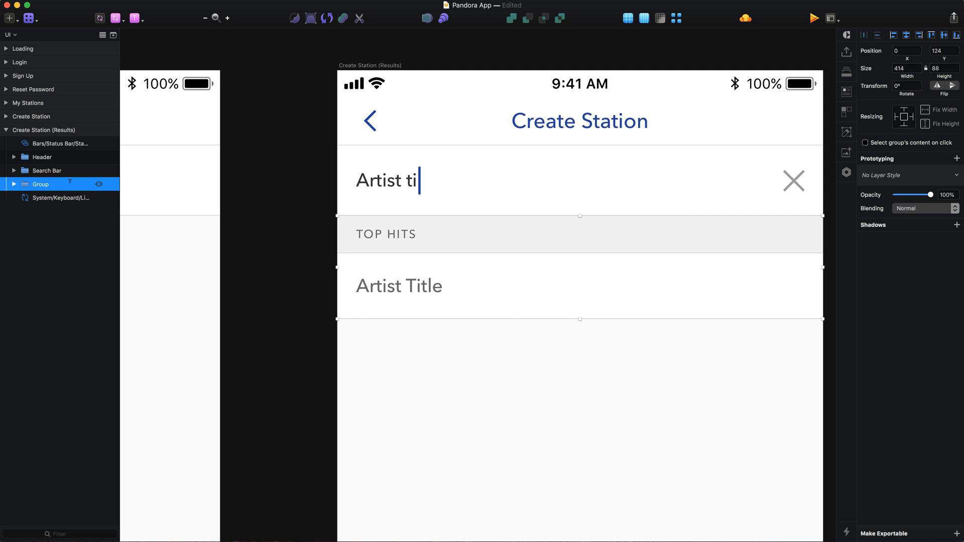
{"action": "double_click", "coordinate": [70, 183]}
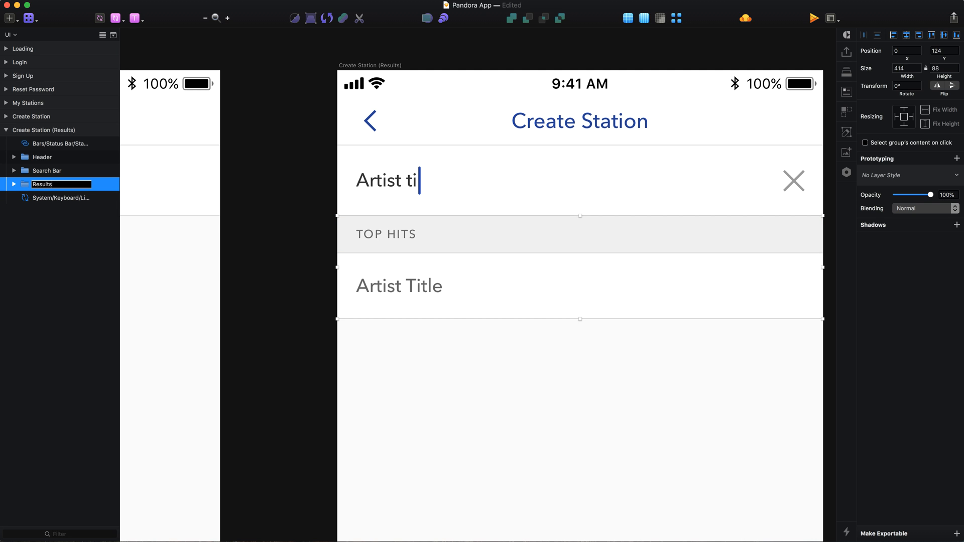
{"action": "key", "text": "Return"}
{"action": "key", "text": "super+alt+Down"}
Duplicate the Section Heading and Result groups together and place the copies flush below the first Artist Title row.
{"action": "scroll", "coordinate": [369, 387], "scroll_direction": "down", "scroll_amount": 3}
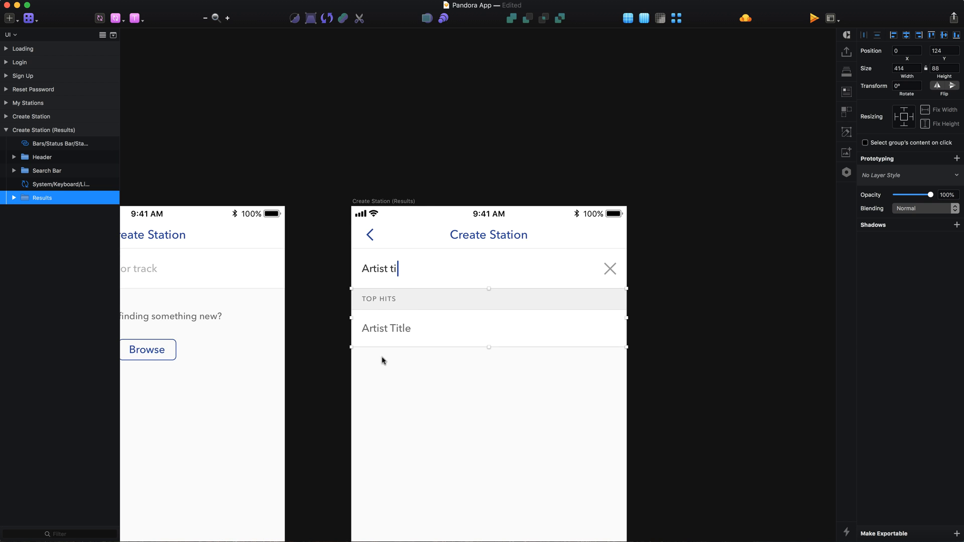
{"action": "left_click", "coordinate": [413, 301], "text": "super"}
{"action": "left_click", "coordinate": [405, 329]}
{"action": "left_click", "coordinate": [415, 305], "text": "shift"}
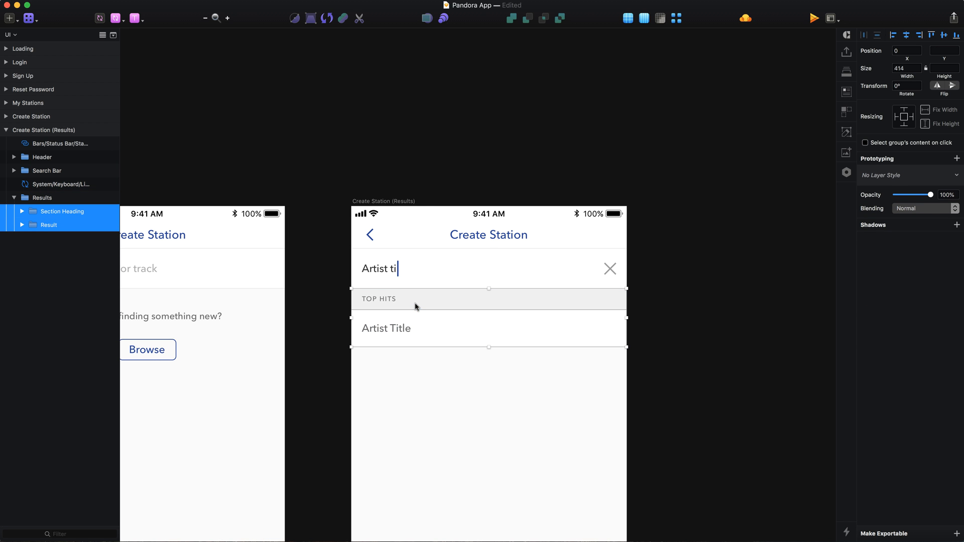
{"action": "key", "text": "super+d"}
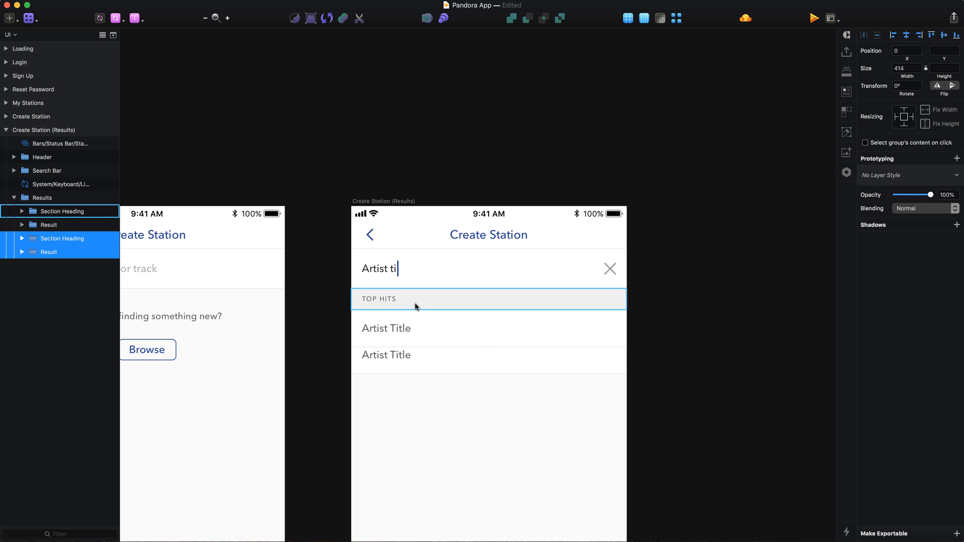
{"action": "key", "text": "shift+Down"}
{"action": "key", "text": "shift+Down"}
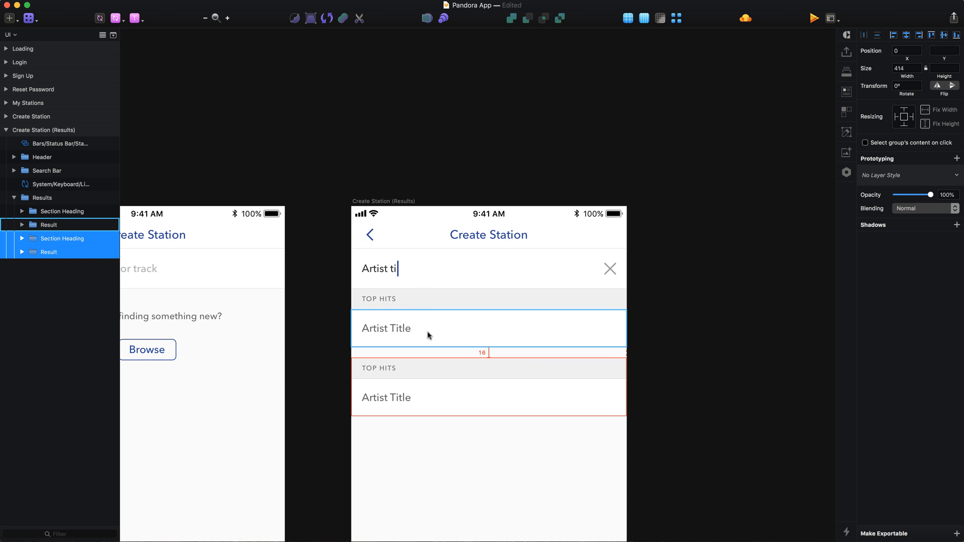
{"action": "scroll", "coordinate": [429, 336], "scroll_direction": "up", "scroll_amount": 3}
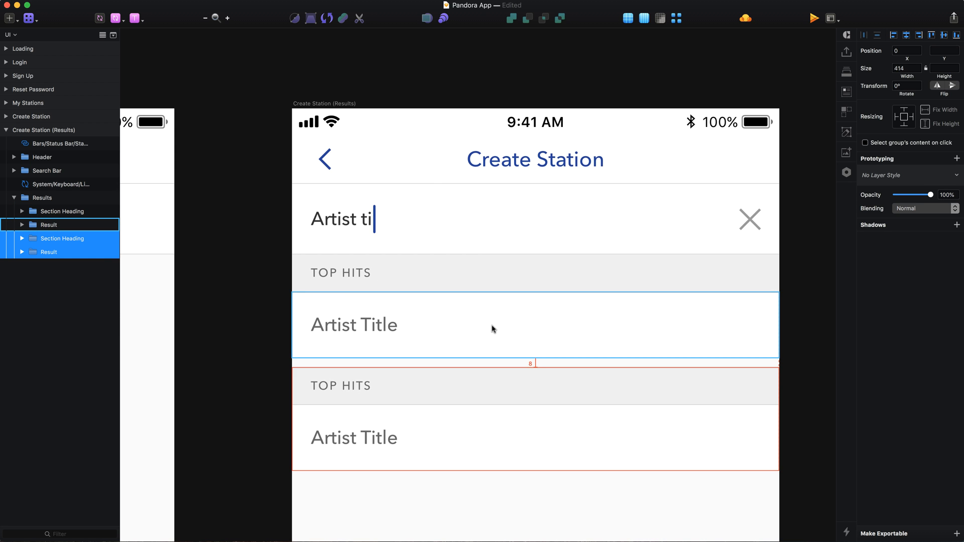
{"action": "key", "text": "super+z"}
Remove the inner shadow from the background of the first Artist Title row.
{"action": "double_click", "coordinate": [492, 329]}
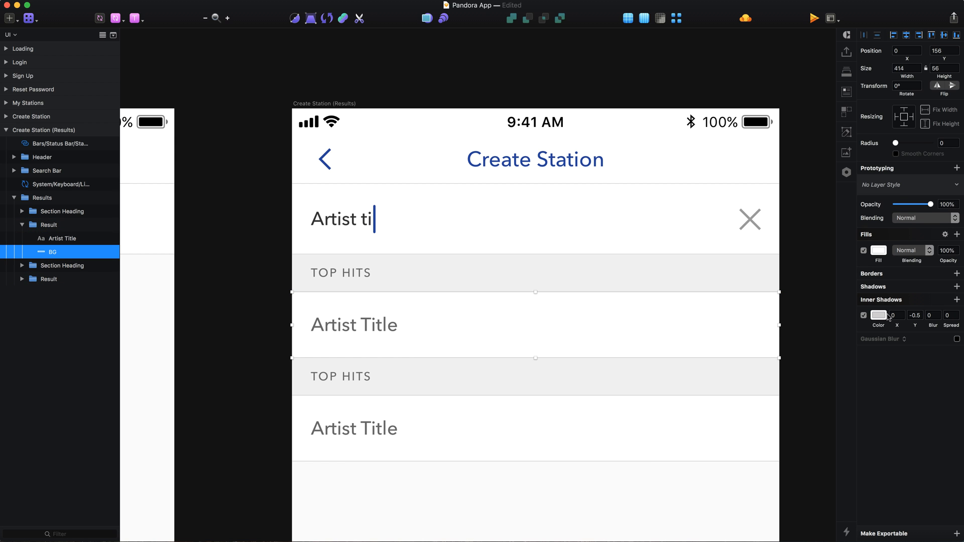
{"action": "left_click", "coordinate": [864, 315]}
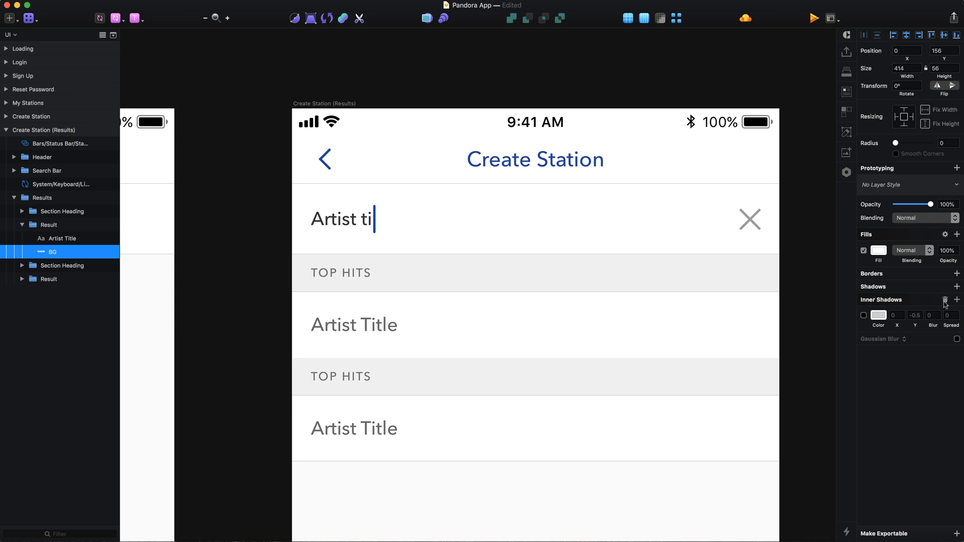
{"action": "left_click", "coordinate": [864, 315]}
Add another inner shadow to the second section heading's background, with Y 0.5 and blur 0.
{"action": "double_click", "coordinate": [650, 379]}
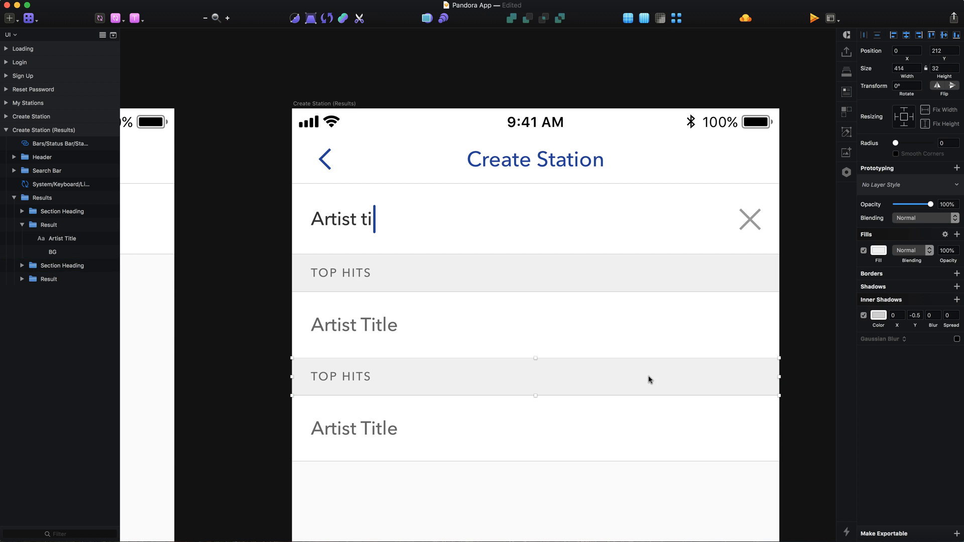
{"action": "left_click", "coordinate": [957, 300]}
{"action": "double_click", "coordinate": [915, 315]}
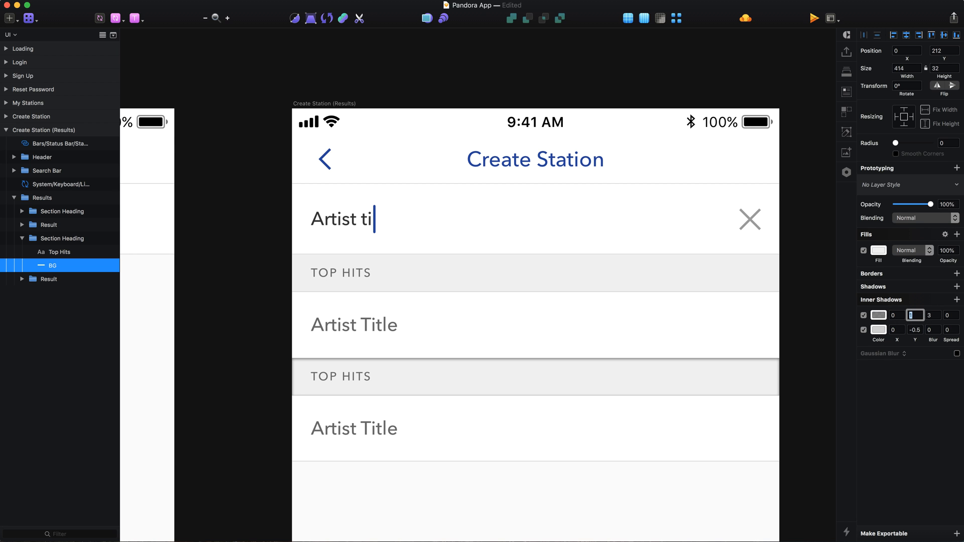
{"action": "type", "text": ".5"}
{"action": "key", "text": "Tab"}
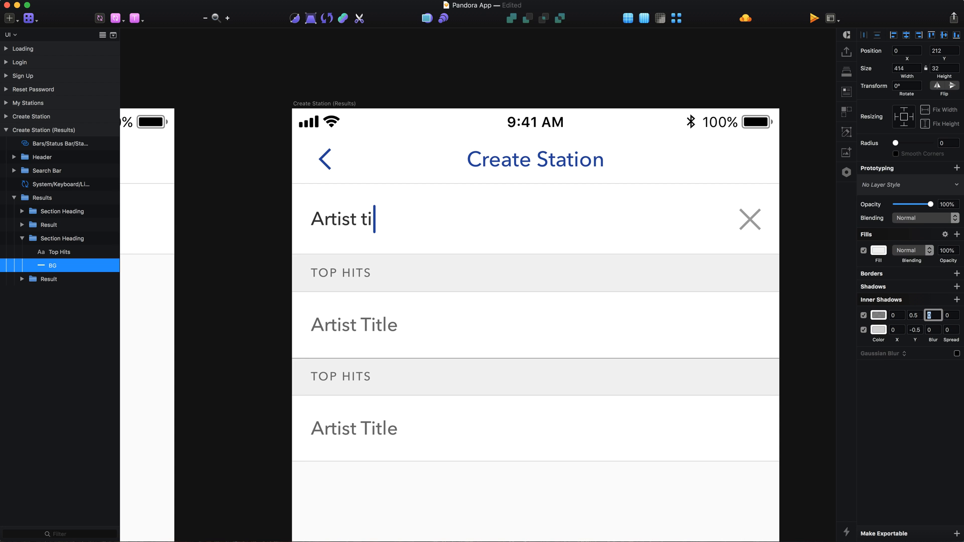
Colour the second heading's new inner shadow CCCCCC and raise the colour's opacity.
{"action": "left_click", "coordinate": [879, 316]}
{"action": "type", "text": "c"}
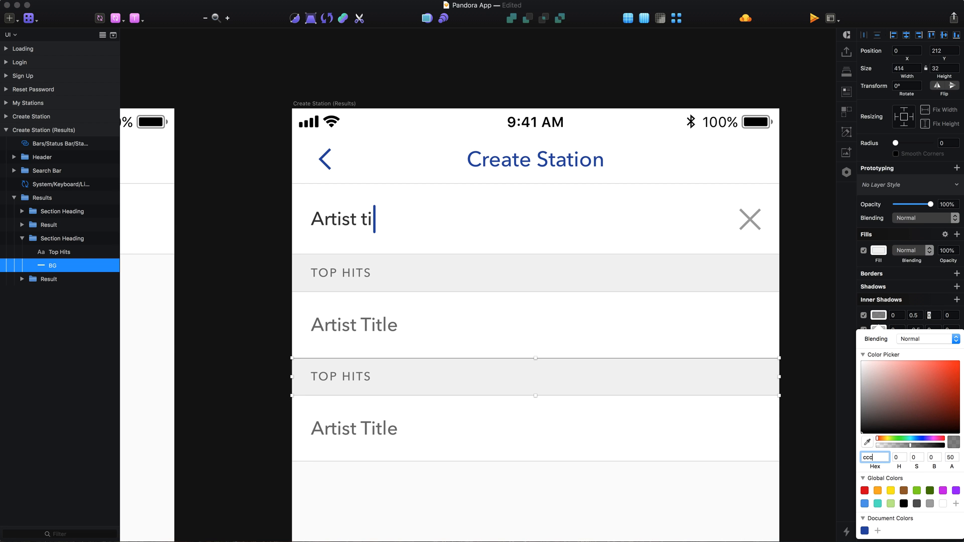
{"action": "type", "text": "cc"}
{"action": "key", "text": "Return"}
{"action": "left_click_drag", "start_coordinate": [911, 446], "coordinate": [948, 449]}
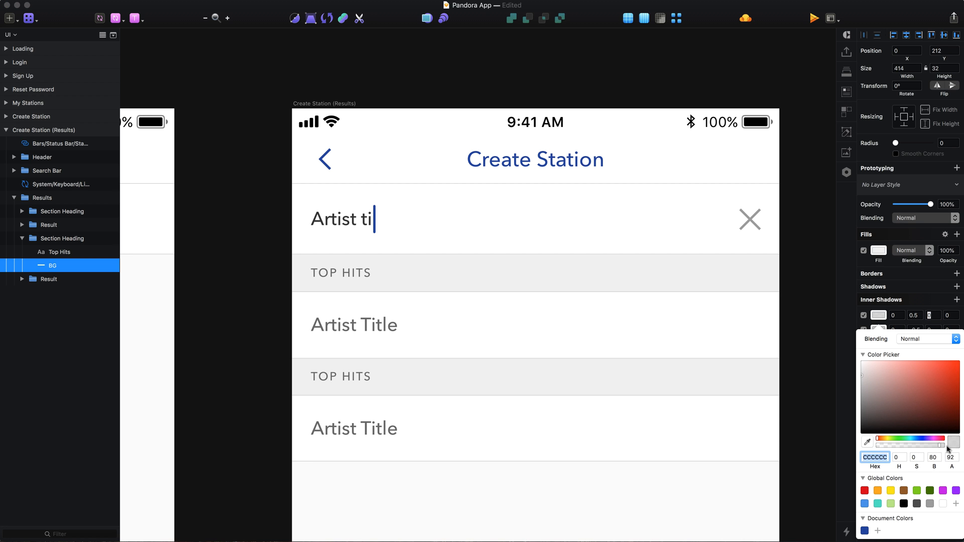
{"action": "left_click", "coordinate": [670, 435]}
Change the text of the second section heading to Artists.
{"action": "scroll", "coordinate": [330, 319], "scroll_direction": "down", "scroll_amount": 3}
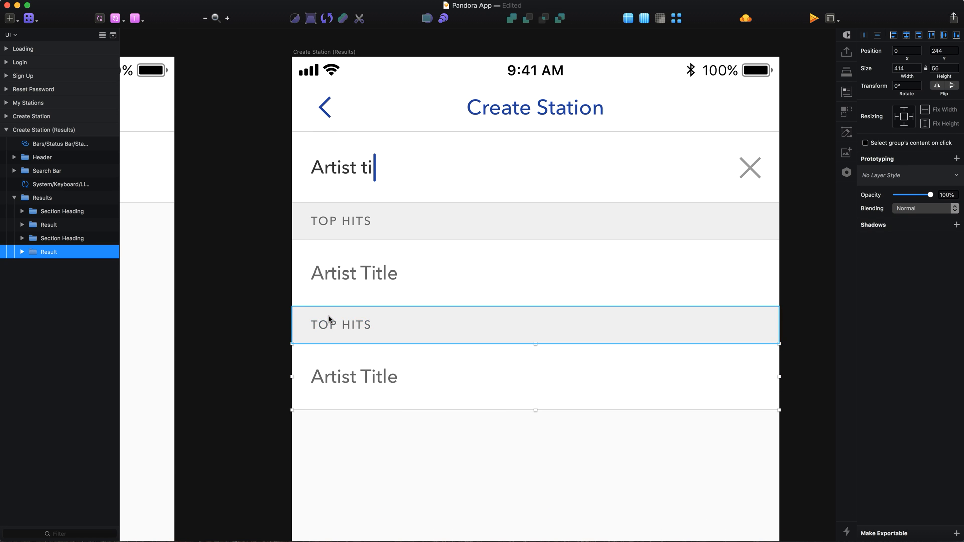
{"action": "double_click", "coordinate": [329, 319]}
{"action": "double_click", "coordinate": [329, 322]}
{"action": "type", "text": "Ar"}
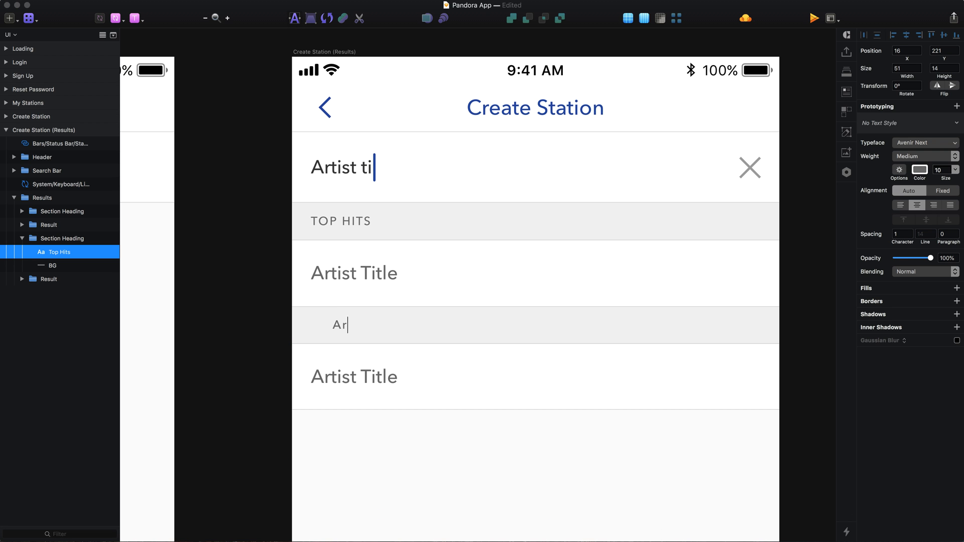
{"action": "type", "text": "tists"}
{"action": "key", "text": "Escape"}
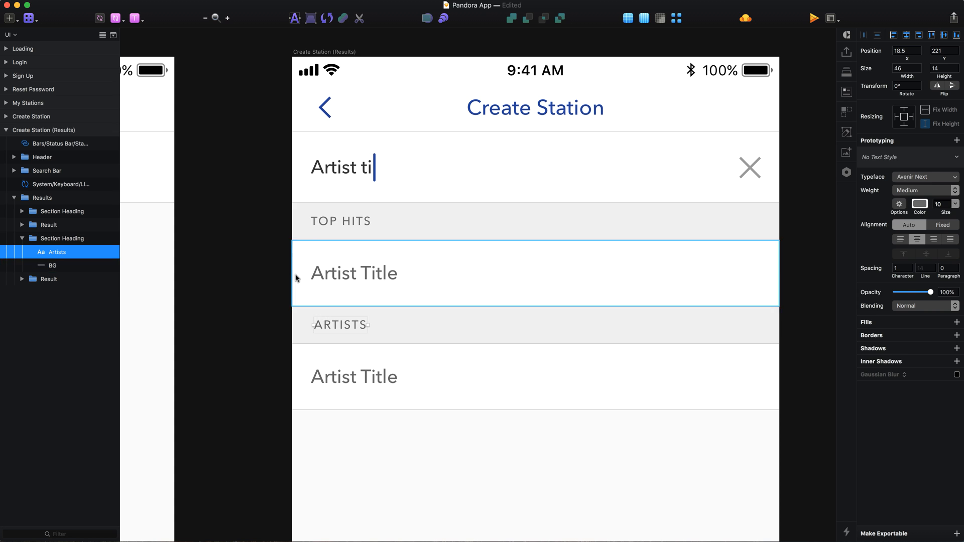
Left-align the Top Hits and Artists heading texts and line up their left edges.
{"action": "left_click", "coordinate": [318, 221], "text": "shift"}
{"action": "left_click", "coordinate": [900, 238]}
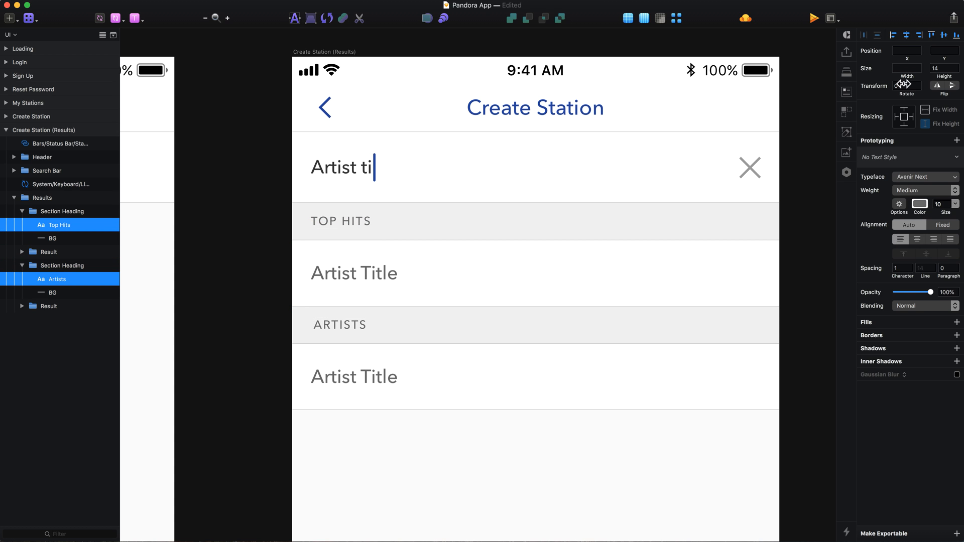
{"action": "left_click", "coordinate": [246, 383]}
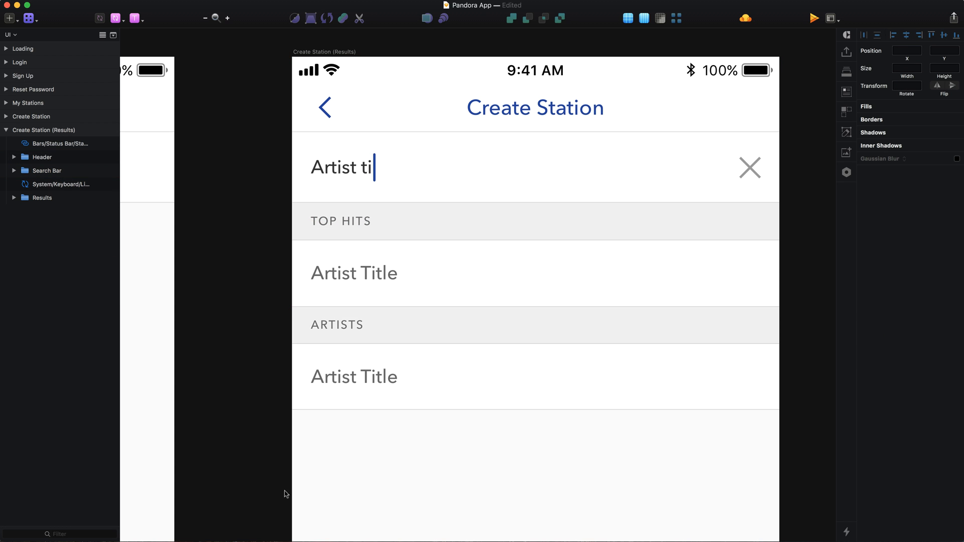
Delete the inner shadow from the background of the Artist Title row under Artists.
{"action": "left_click", "coordinate": [449, 386], "text": "super"}
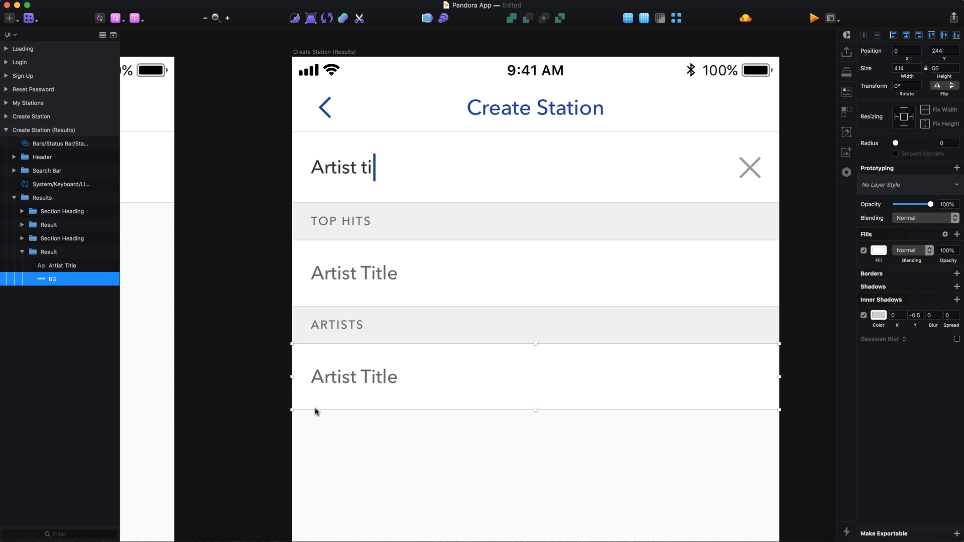
{"action": "left_click", "coordinate": [864, 316]}
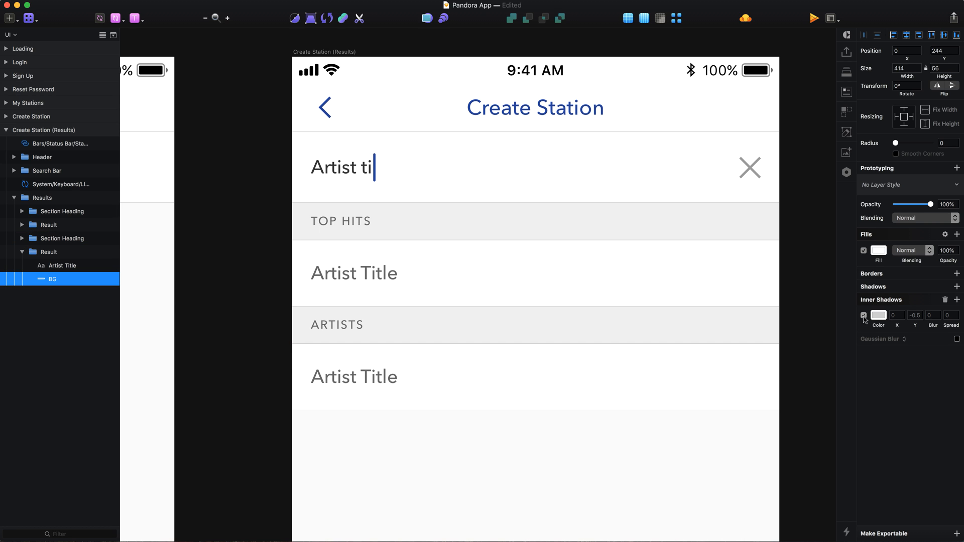
{"action": "left_click", "coordinate": [944, 300]}
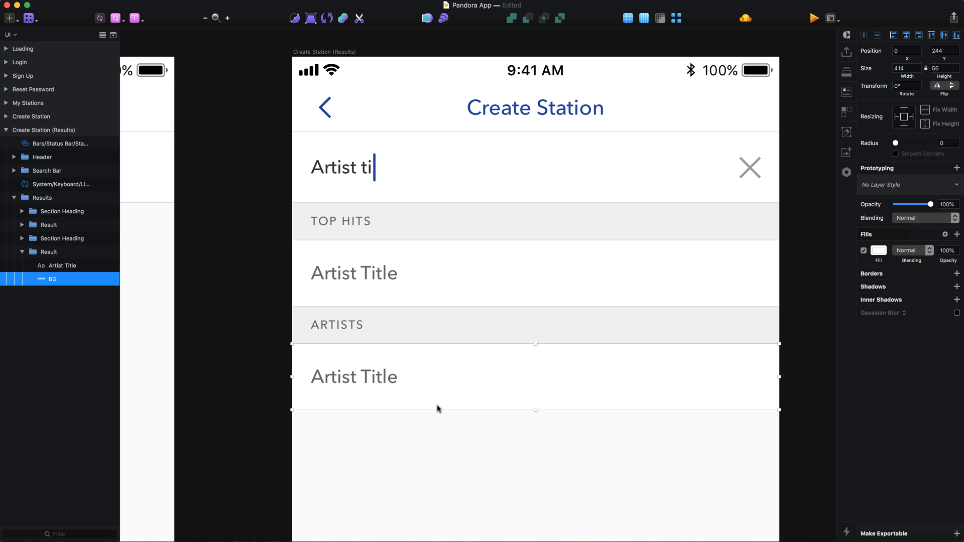
Draw a thin rectangle about 305 by 2 along the bottom of the Artist Title row under Artists.
{"action": "left_click", "coordinate": [390, 439]}
{"action": "left_click", "coordinate": [385, 406], "text": "super"}
{"action": "scroll", "coordinate": [385, 406], "scroll_direction": "up", "scroll_amount": 3}
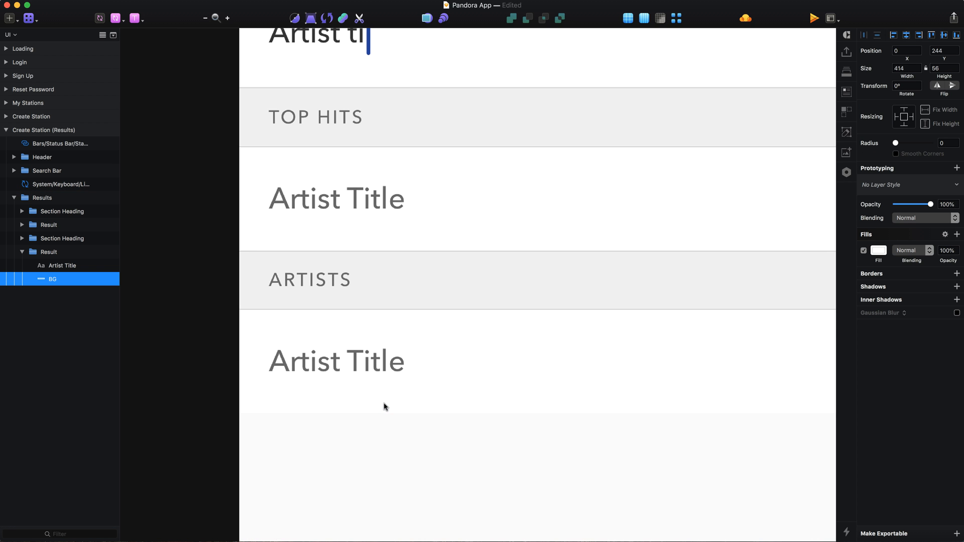
{"action": "key", "text": "r"}
{"action": "left_click_drag", "start_coordinate": [267, 409], "coordinate": [830, 413]}
Set the thin rectangle to width 398, X 16 and height 0.5, and fill it with grey CCC.
{"action": "double_click", "coordinate": [904, 68]}
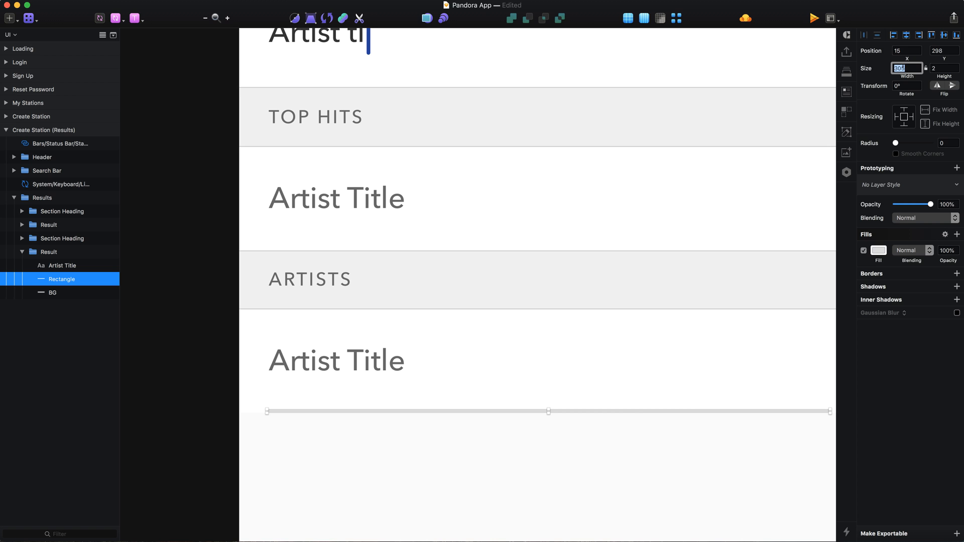
{"action": "key", "text": "Return"}
{"action": "left_click", "coordinate": [907, 50]}
{"action": "key", "text": "Return"}
{"action": "left_click", "coordinate": [945, 67]}
{"action": "type", "text": "1"}
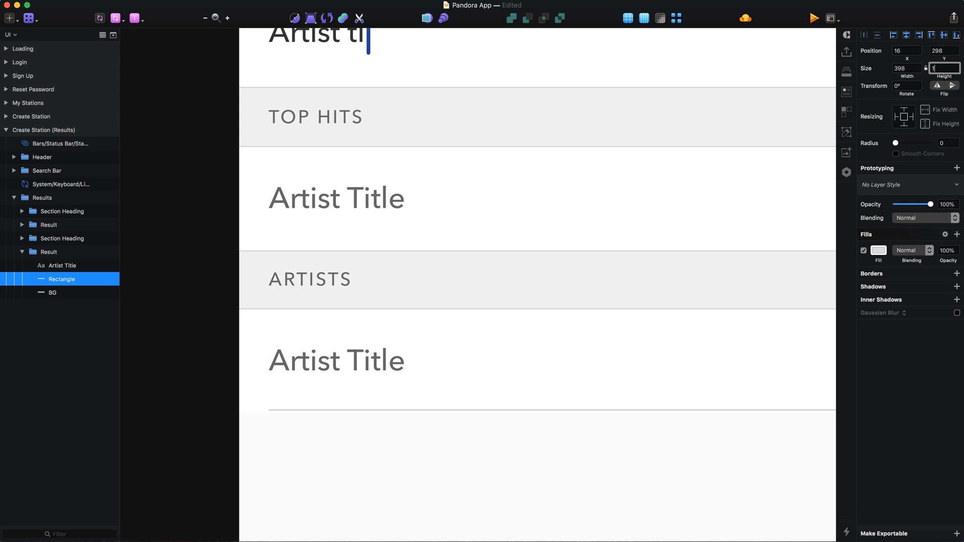
{"action": "type", "text": ".5"}
{"action": "key", "text": "Return"}
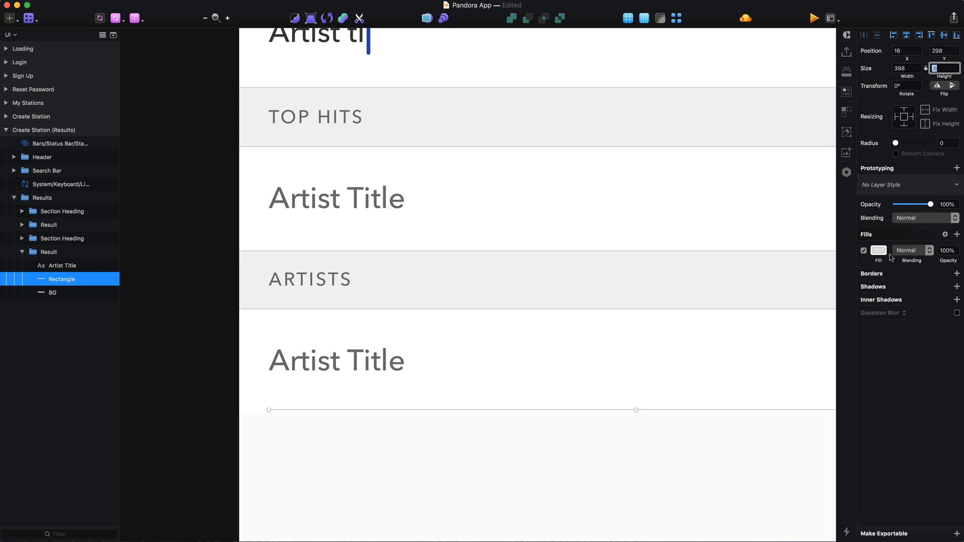
{"action": "left_click", "coordinate": [884, 252]}
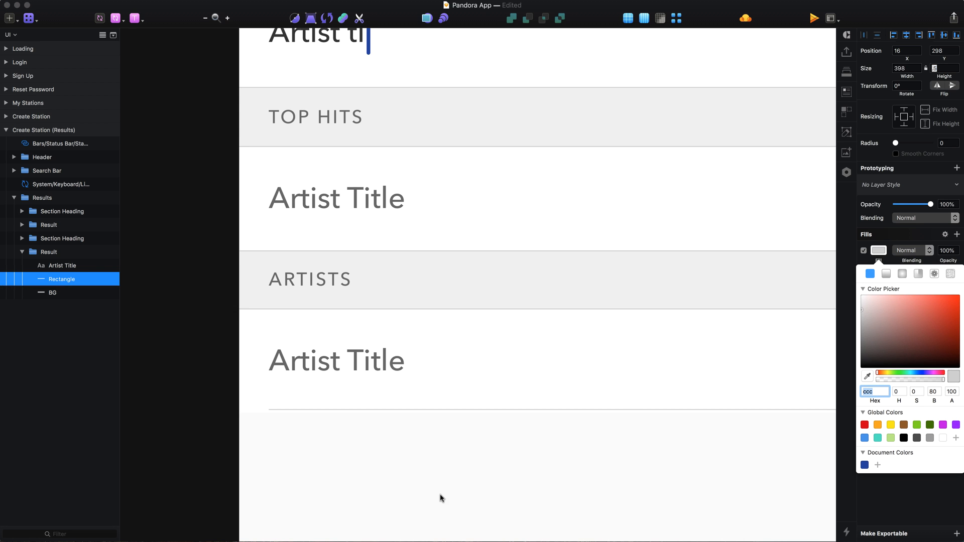
{"action": "key", "text": "Escape"}
Move the thin divider line down to Y 299.5, flush with the bottom edge of its row.
{"action": "scroll", "coordinate": [260, 378], "scroll_direction": "up", "scroll_amount": 5}
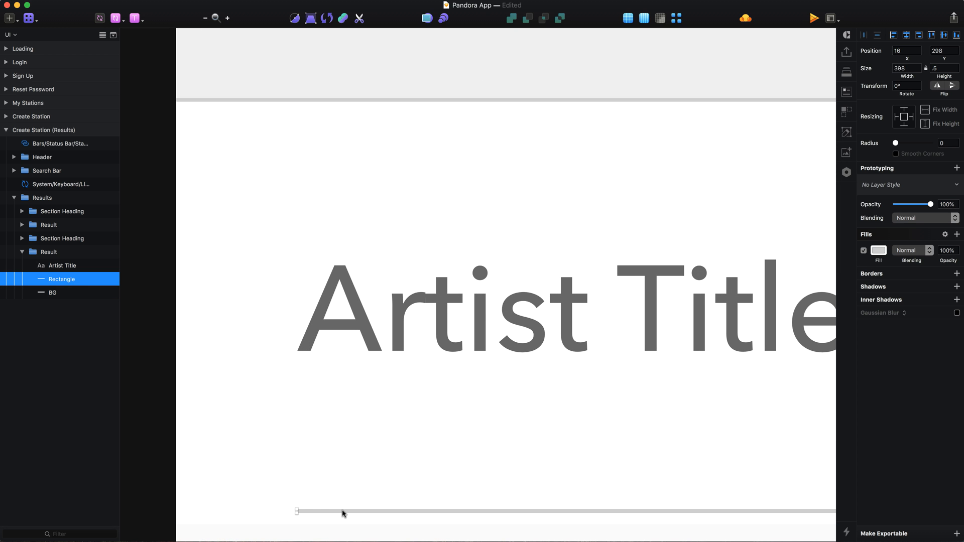
{"action": "scroll", "coordinate": [343, 513], "scroll_direction": "up", "scroll_amount": 5}
{"action": "scroll", "coordinate": [305, 516], "scroll_direction": "down", "scroll_amount": 3}
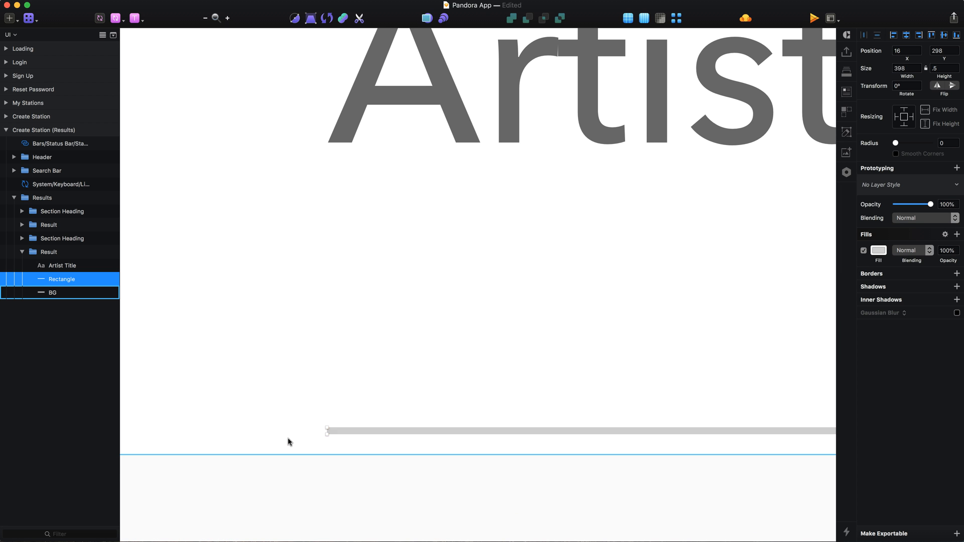
{"action": "key", "text": "Down"}
{"action": "key", "text": "Down"}
{"action": "key", "text": "Down"}
{"action": "key", "text": "Up"}
{"action": "key", "text": "Up"}
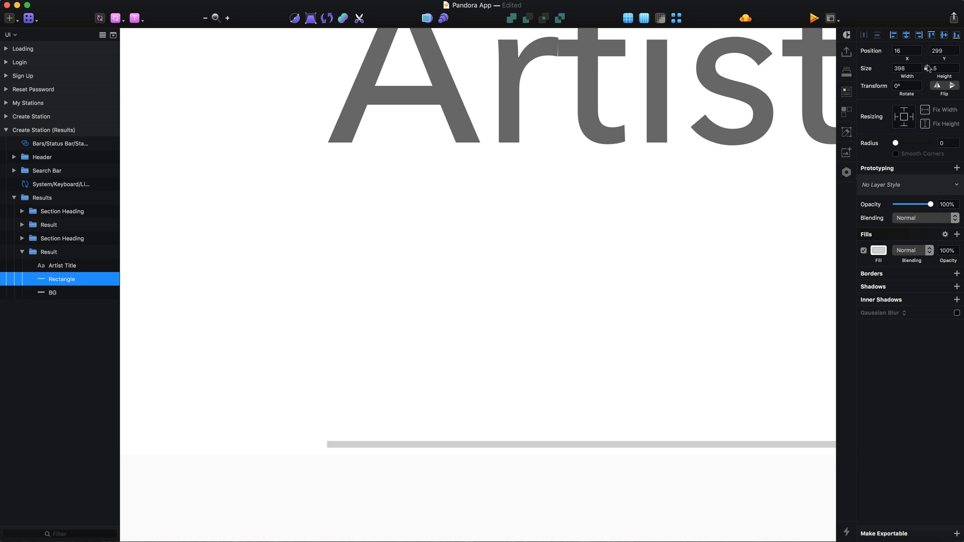
{"action": "left_click", "coordinate": [950, 50]}
{"action": "key", "text": "Return"}
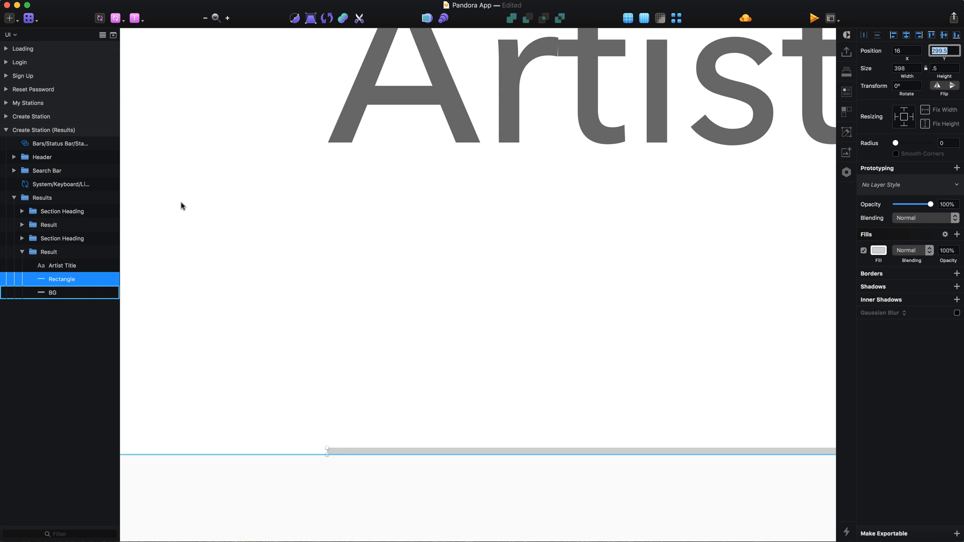
Rename the divider's Rectangle layer to Border.
{"action": "left_click", "coordinate": [73, 290]}
{"action": "left_click", "coordinate": [72, 285]}
{"action": "key", "text": "super+r"}
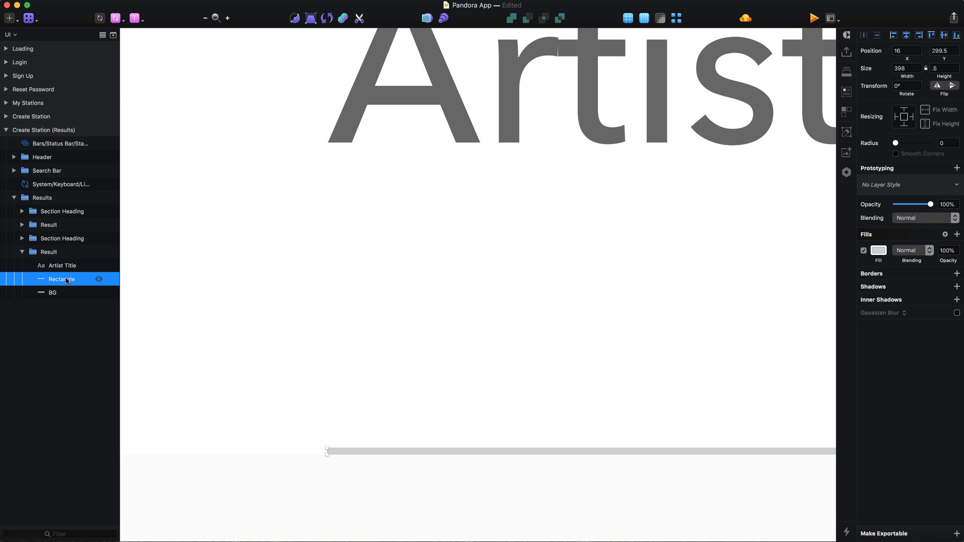
{"action": "type", "text": "Border"}
{"action": "key", "text": "Return"}
Duplicate the Result row under Artists five times, stacking the copies flush downward until they run behind the keyboard.
{"action": "key", "text": "super+0"}
{"action": "left_click", "coordinate": [44, 253]}
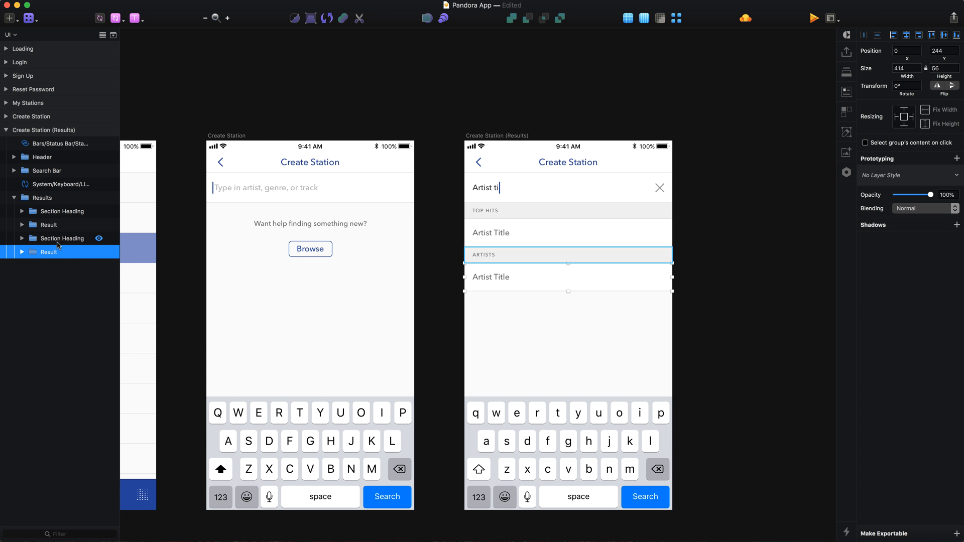
{"action": "scroll", "coordinate": [543, 298], "scroll_direction": "right", "scroll_amount": 2}
{"action": "scroll", "coordinate": [543, 298], "scroll_direction": "down", "scroll_amount": 1}
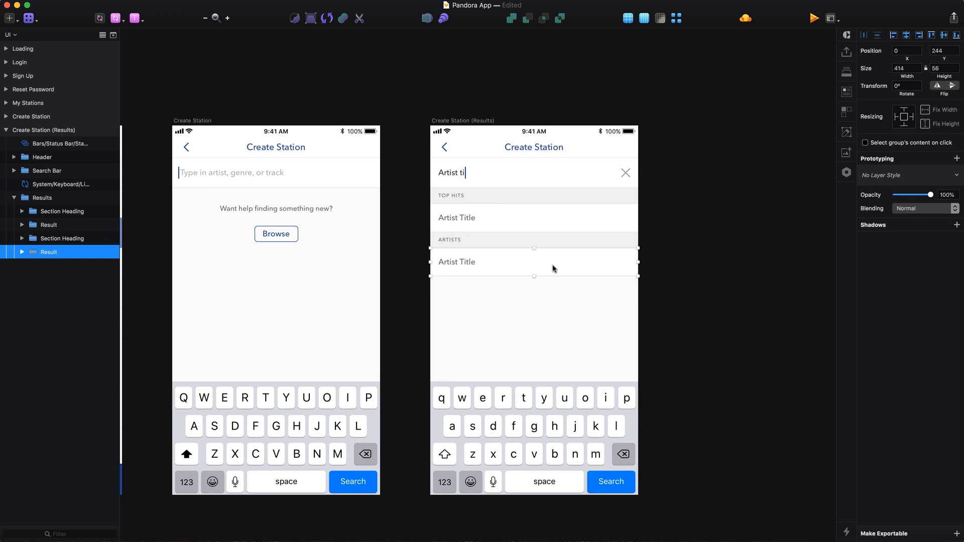
{"action": "left_click_drag", "start_coordinate": [553, 268], "coordinate": [550, 291]}
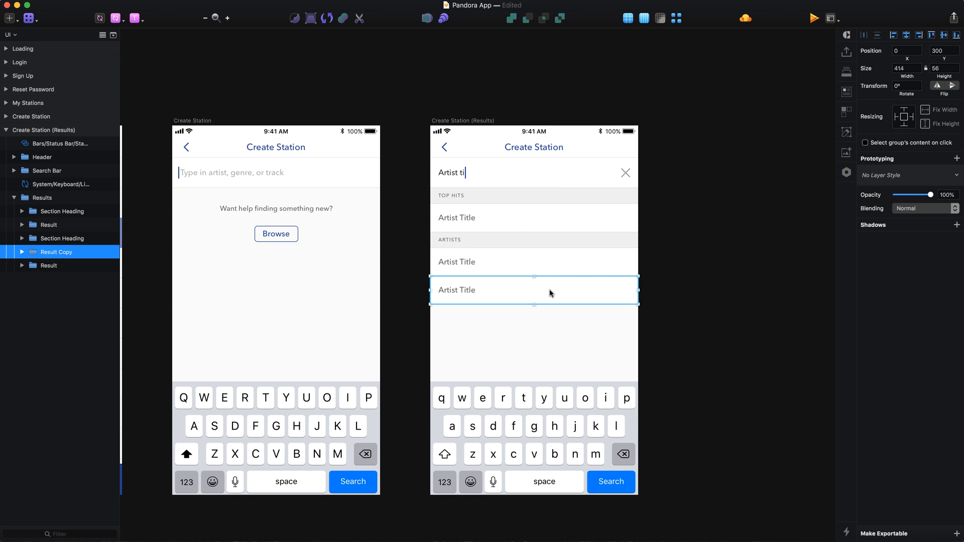
{"action": "key", "text": "super+d"}
{"action": "key", "text": "super+d"}
{"action": "key", "text": "super+d"}
{"action": "key", "text": "super+d"}
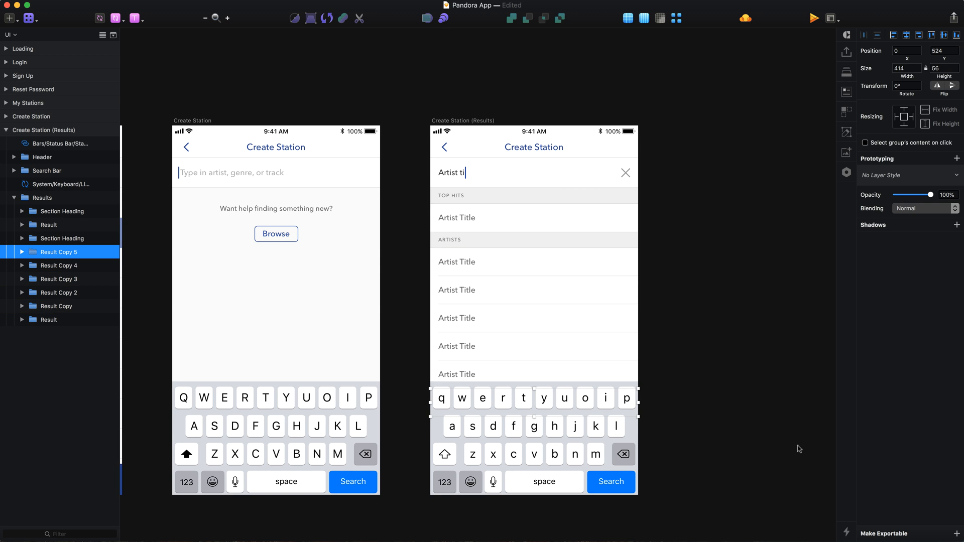
{"action": "left_click", "coordinate": [721, 459]}
Group the first Section Heading with the Result beneath it and name the group Top Hits.
{"action": "scroll", "coordinate": [720, 457], "scroll_direction": "right", "scroll_amount": 2}
{"action": "scroll", "coordinate": [720, 457], "scroll_direction": "down", "scroll_amount": 1}
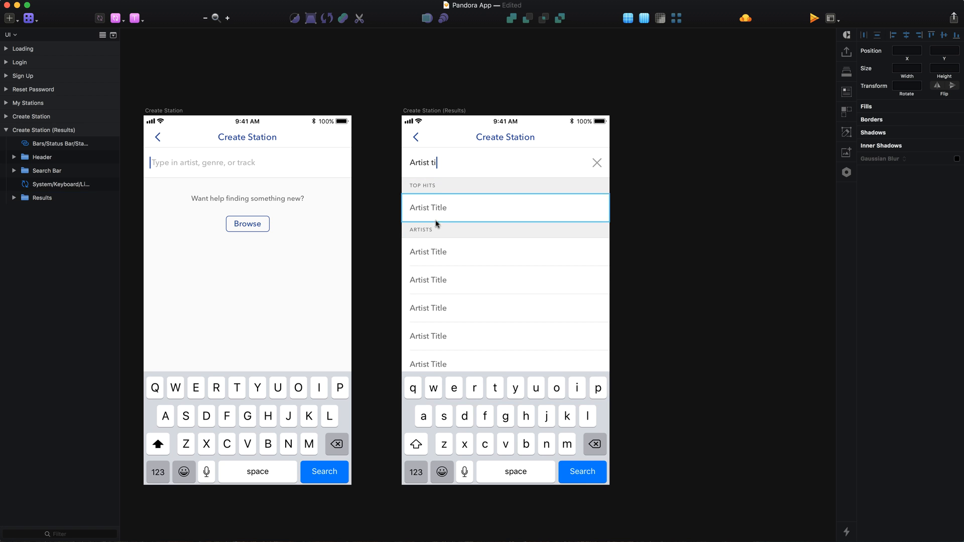
{"action": "left_click", "coordinate": [402, 230], "text": "super"}
{"action": "left_click", "coordinate": [22, 238]}
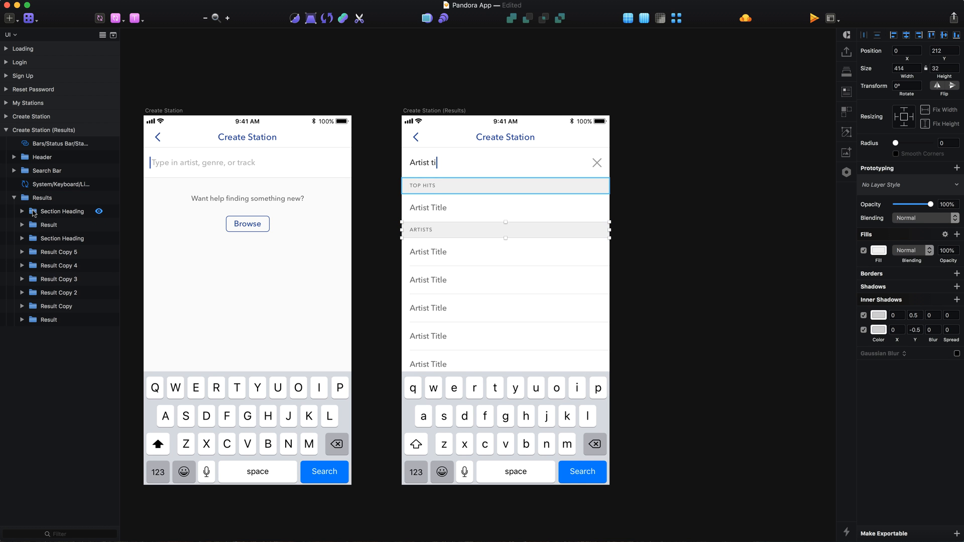
{"action": "left_click", "coordinate": [48, 213]}
{"action": "left_click", "coordinate": [49, 225], "text": "shift"}
{"action": "key", "text": "super+g"}
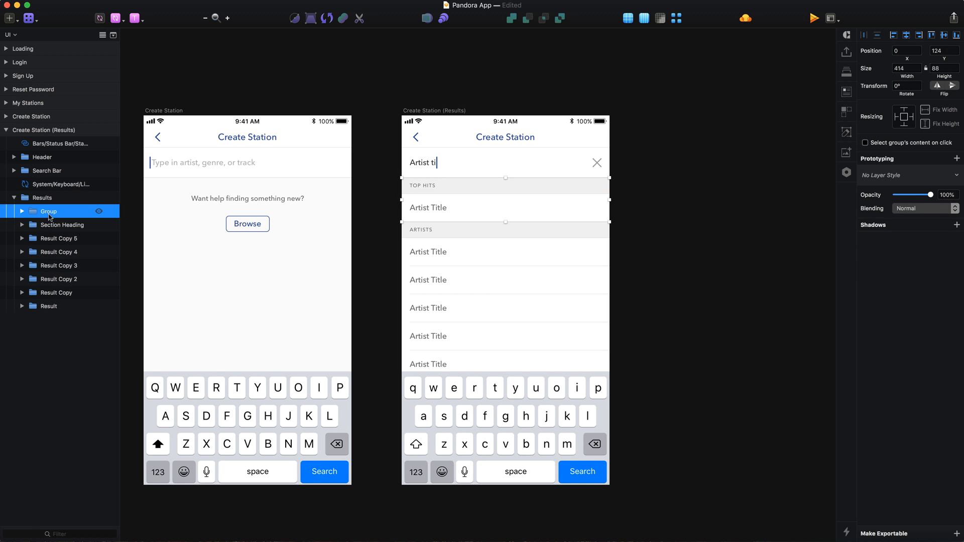
{"action": "double_click", "coordinate": [49, 212]}
{"action": "type", "text": "Top Hi"}
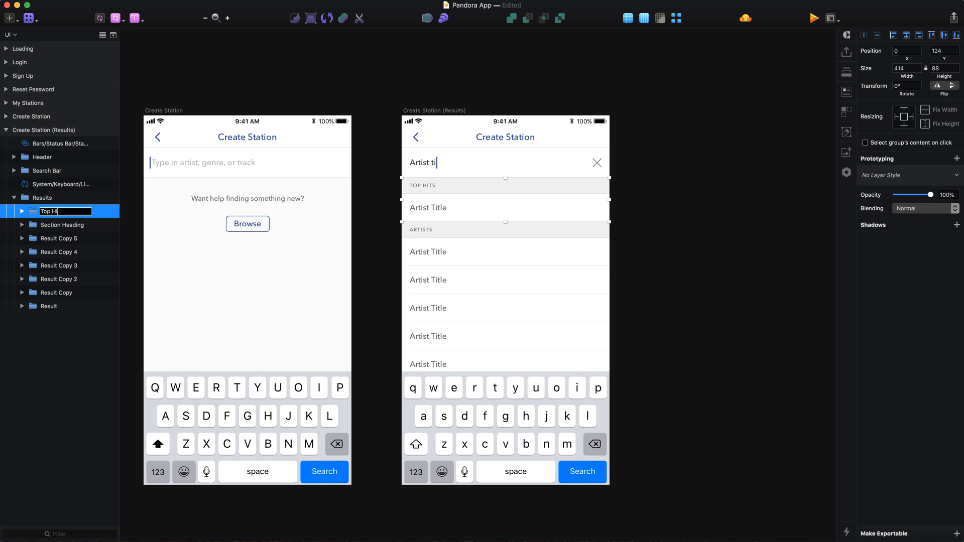
{"action": "type", "text": "ts"}
Group the remaining Section Heading with all its Result rows and name the group Artists.
{"action": "left_click", "coordinate": [61, 225]}
{"action": "left_click", "coordinate": [60, 306], "text": "shift"}
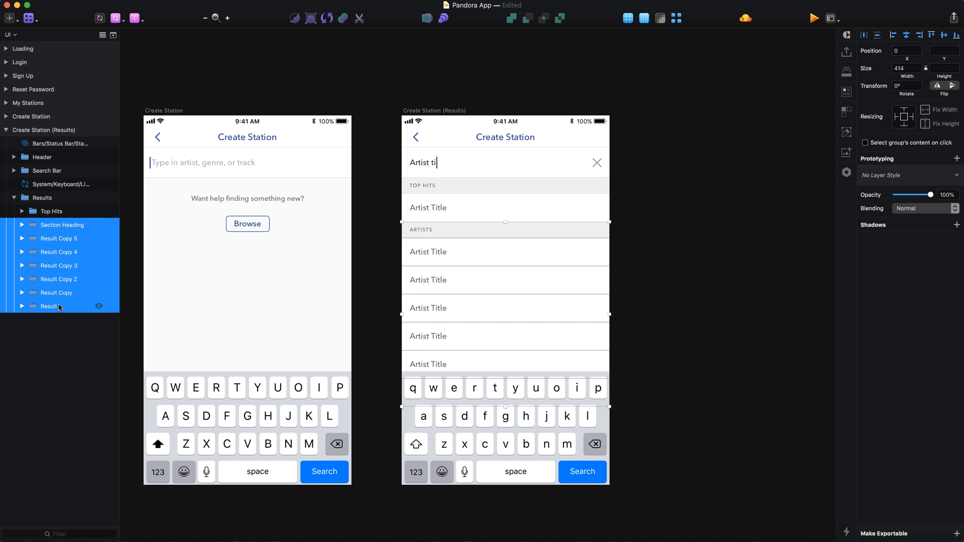
{"action": "key", "text": "super+g"}
{"action": "double_click", "coordinate": [56, 227]}
{"action": "type", "text": "Artist"}
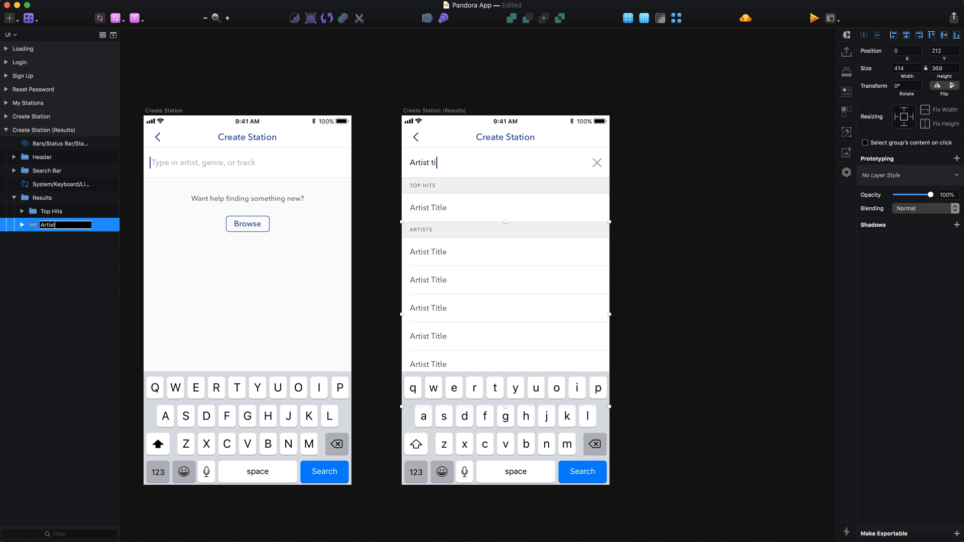
{"action": "type", "text": "s"}
{"action": "key", "text": "Return"}
Collapse the Results group in the layer list and save the document.
{"action": "left_click", "coordinate": [14, 197]}
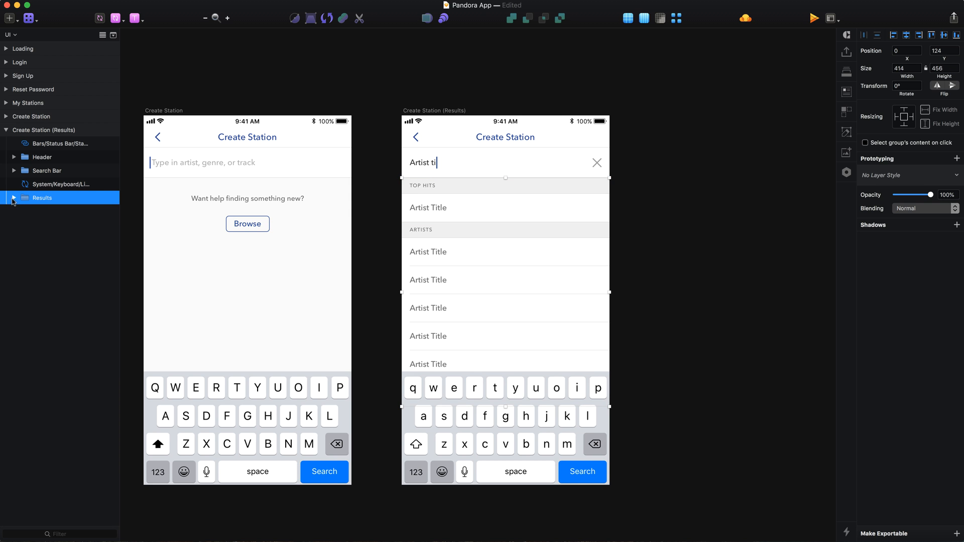
{"action": "left_click", "coordinate": [632, 235]}
{"action": "key", "text": "super+s"}
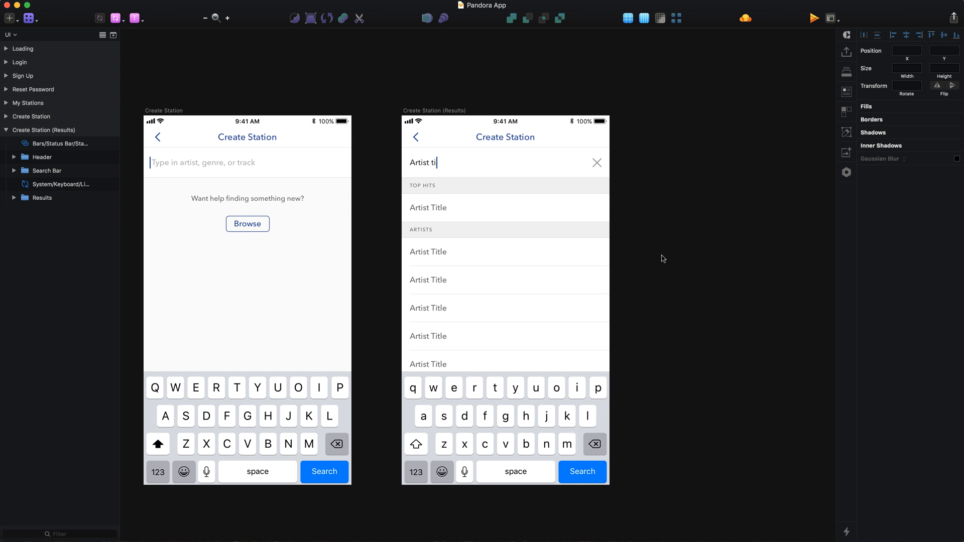
{"action": "scroll", "coordinate": [663, 259], "scroll_direction": "down", "scroll_amount": 2}
{"action": "scroll", "coordinate": [672, 256], "scroll_direction": "right", "scroll_amount": 1}
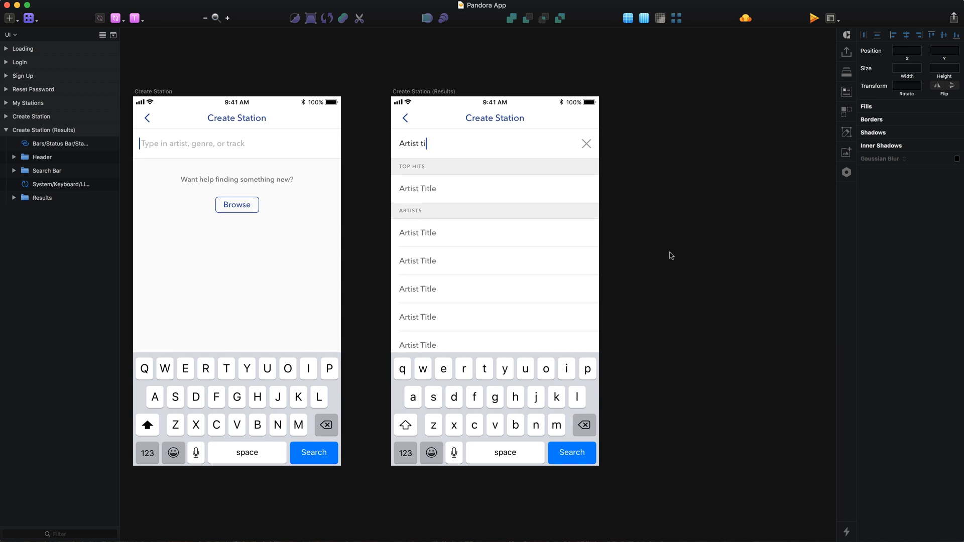